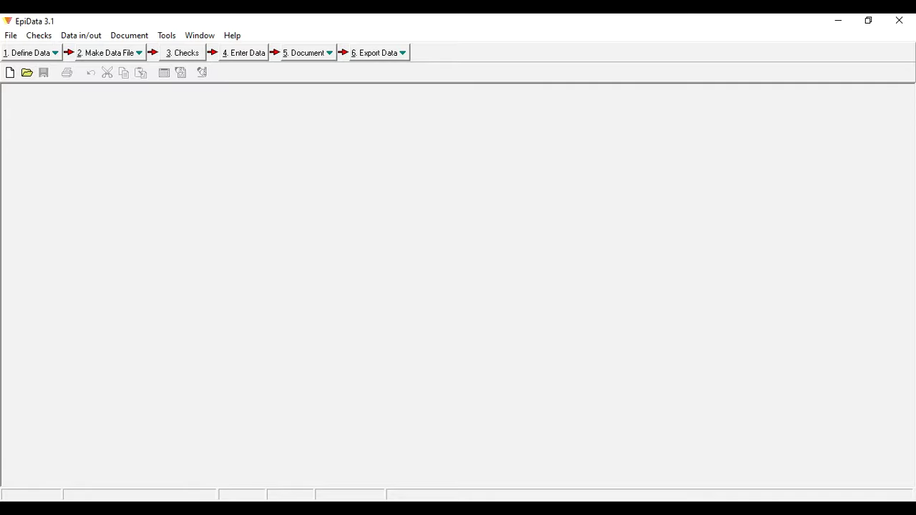
- Set the data file options to use the first word in the question as the field name
click(10, 35)
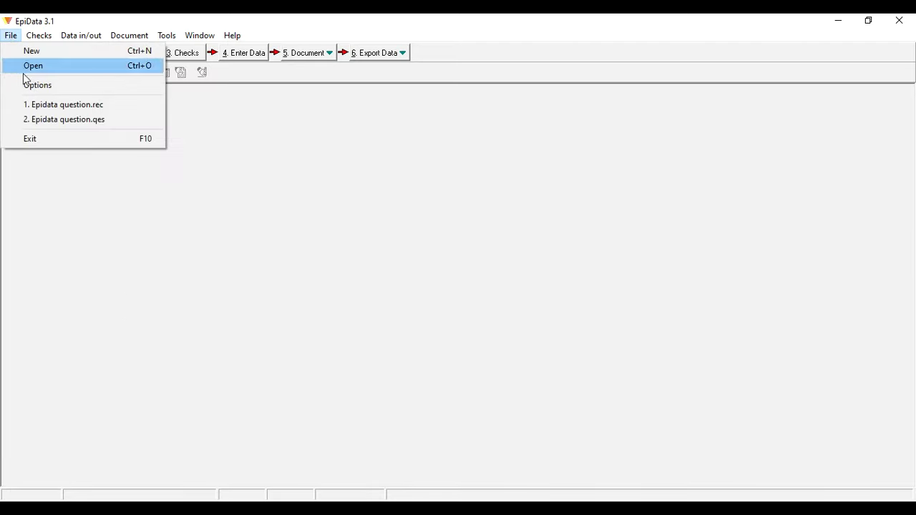
click(37, 85)
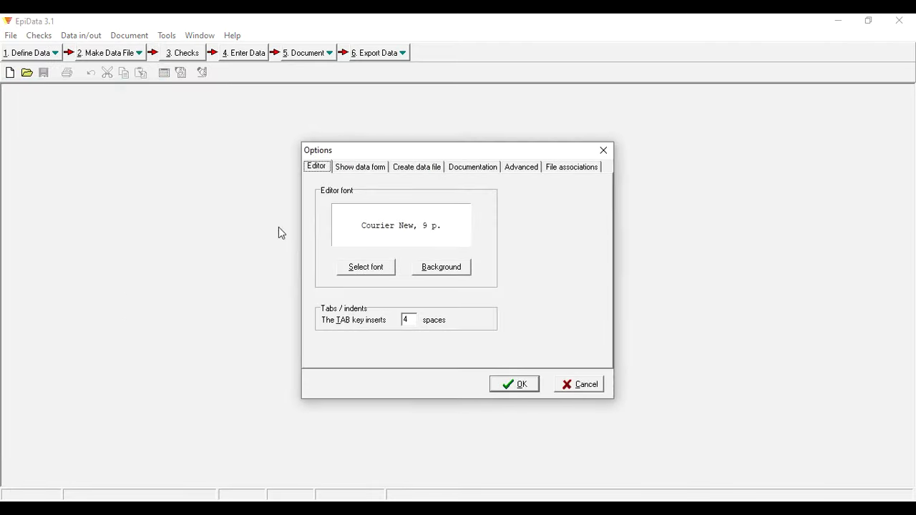
click(426, 151)
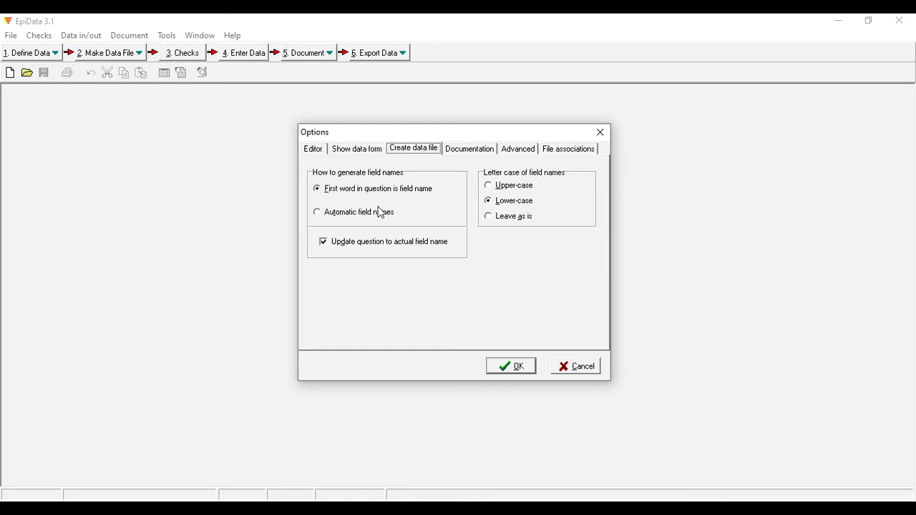
click(332, 217)
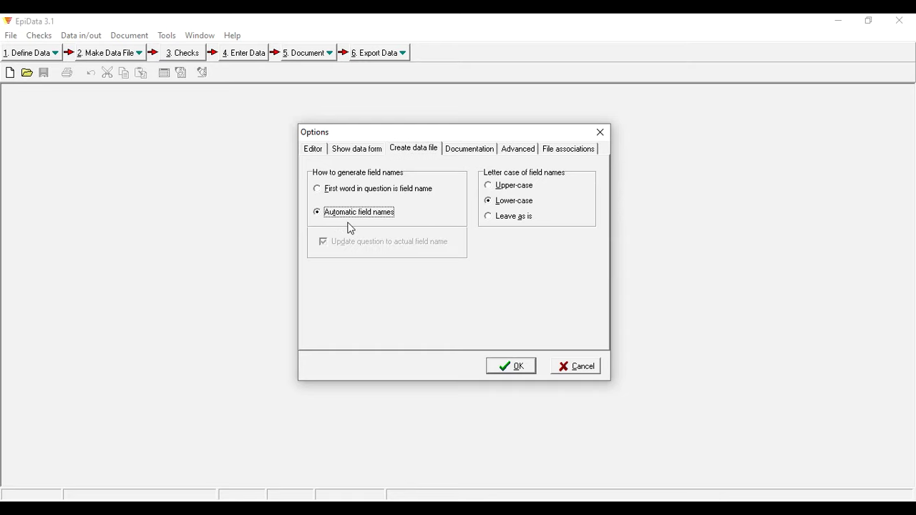
click(329, 192)
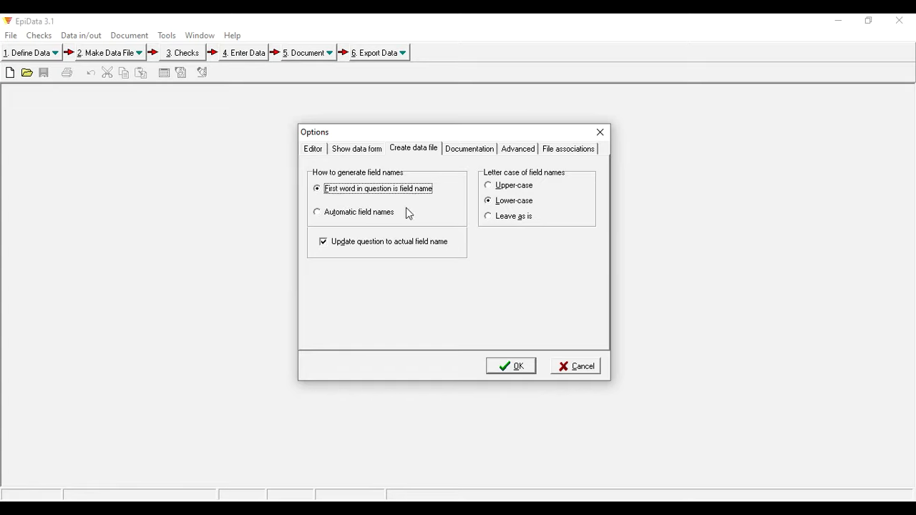
click(513, 369)
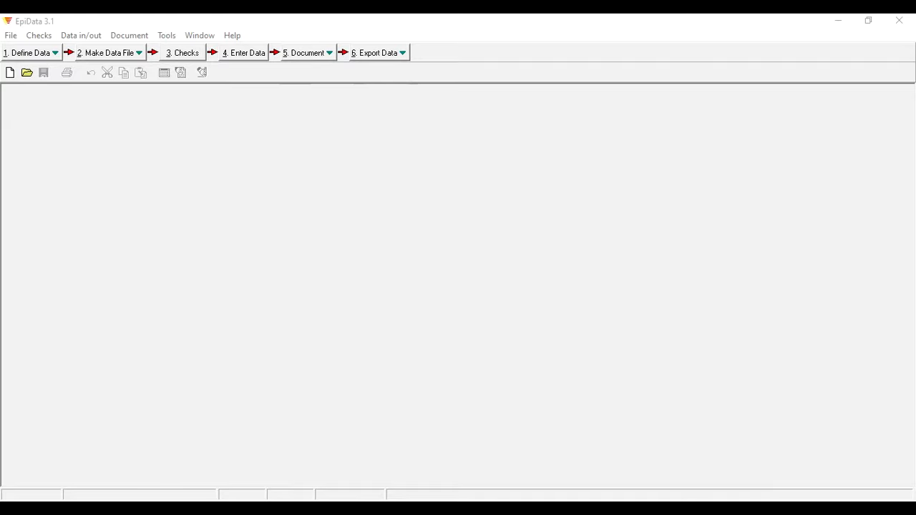
- Switch to Word, read through the survey questions and answer choices in questions.docx, and return to EpiData
key(alt+Tab)
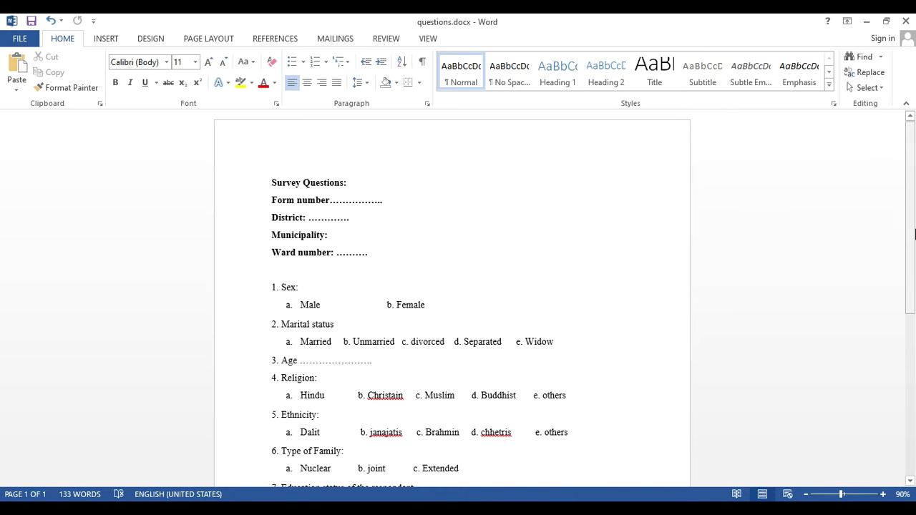
scroll(885, 290, down, 5)
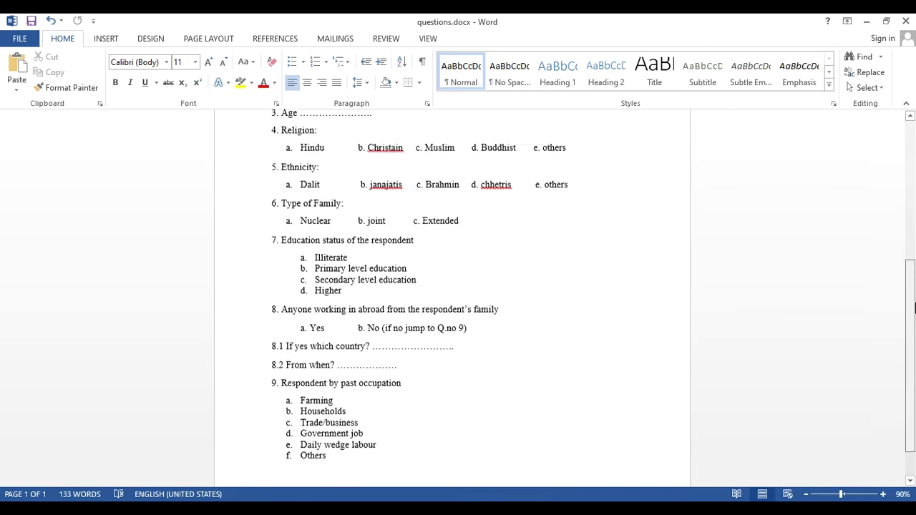
scroll(914, 158, up, 4)
scroll(913, 158, up, 2)
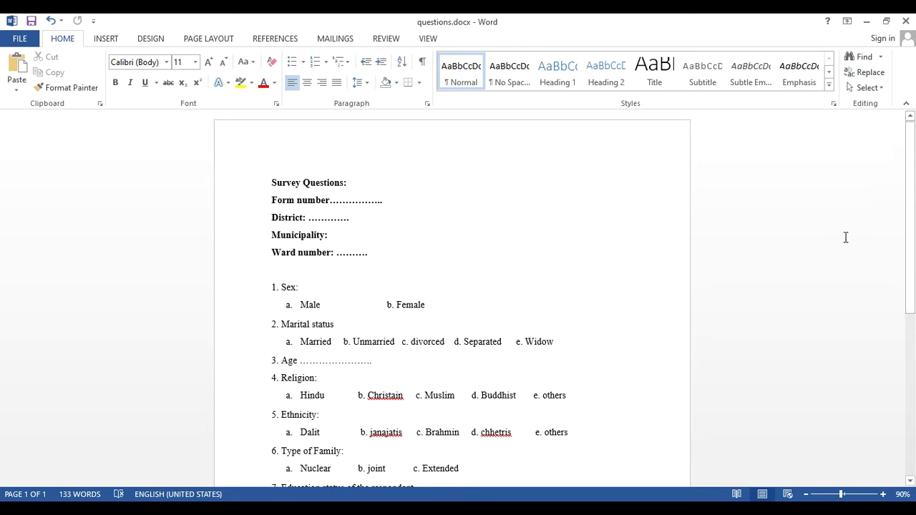
mouse_move(913, 233)
mouse_down()
mouse_move(914, 415)
mouse_move(914, 207)
mouse_move(913, 375)
mouse_move(914, 247)
mouse_up()
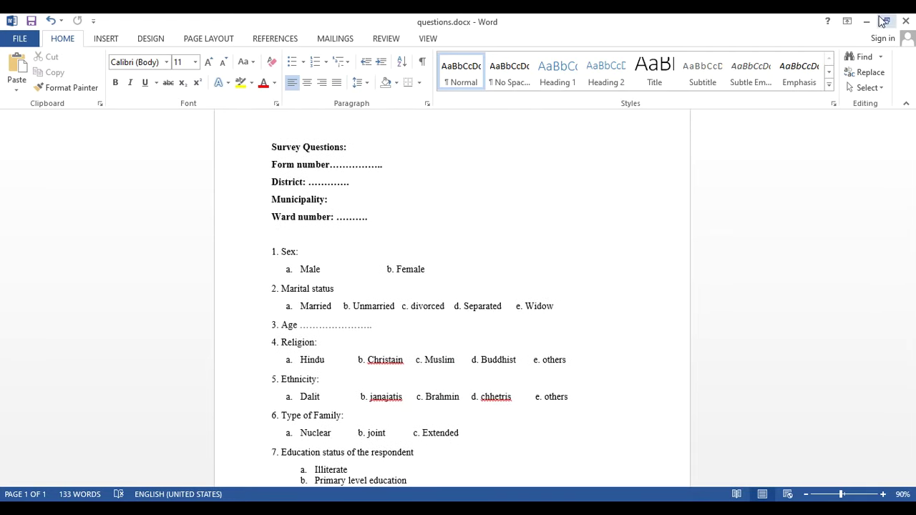
scroll(604, 287, up, 2)
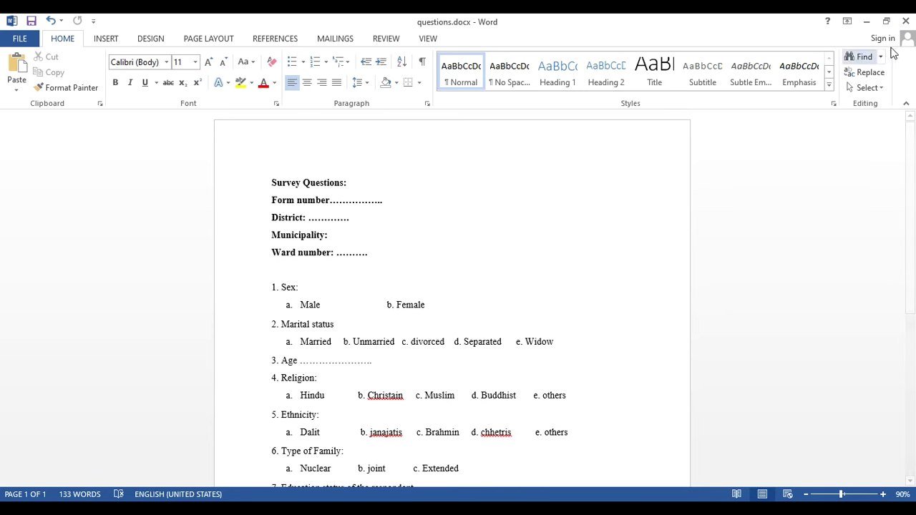
click(886, 23)
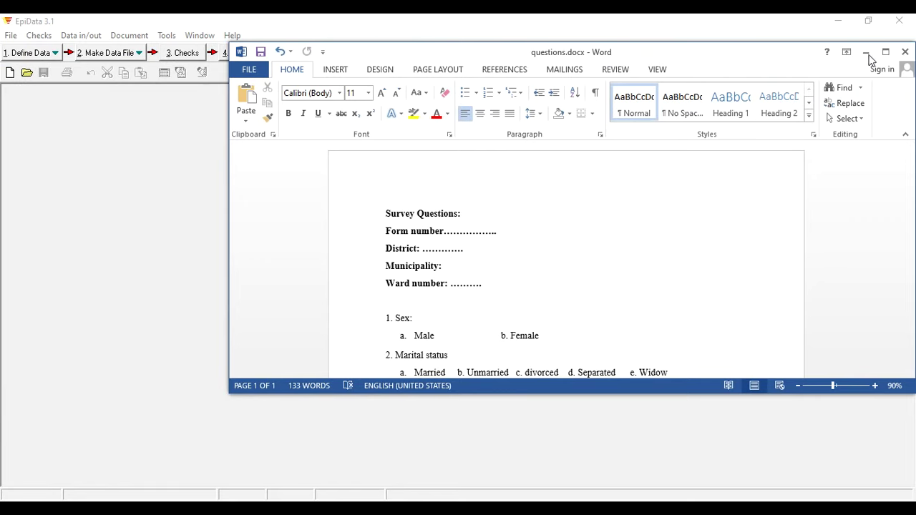
click(886, 52)
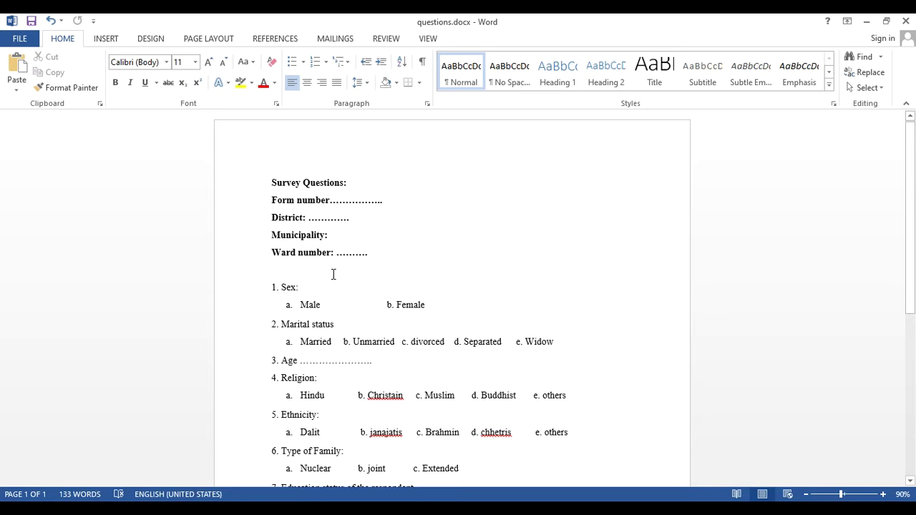
scroll(337, 313, down, 2)
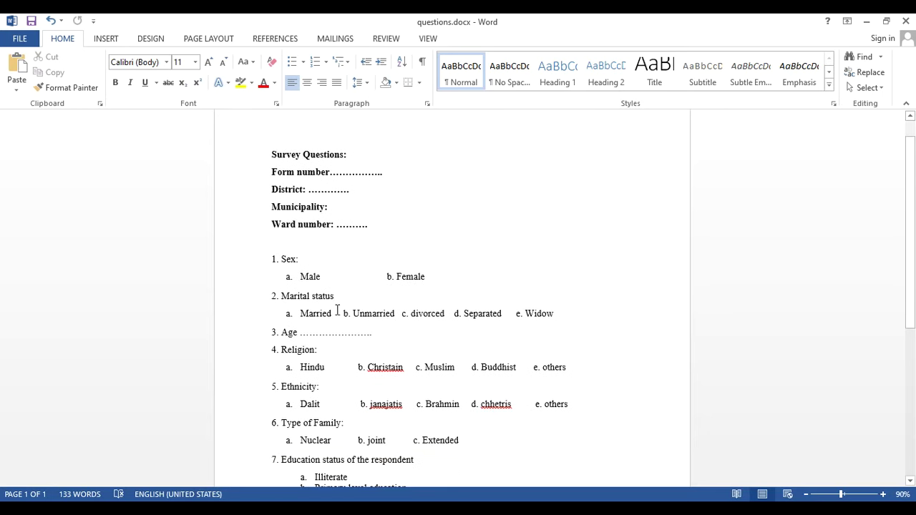
scroll(369, 327, down, 1)
scroll(276, 282, up, 2)
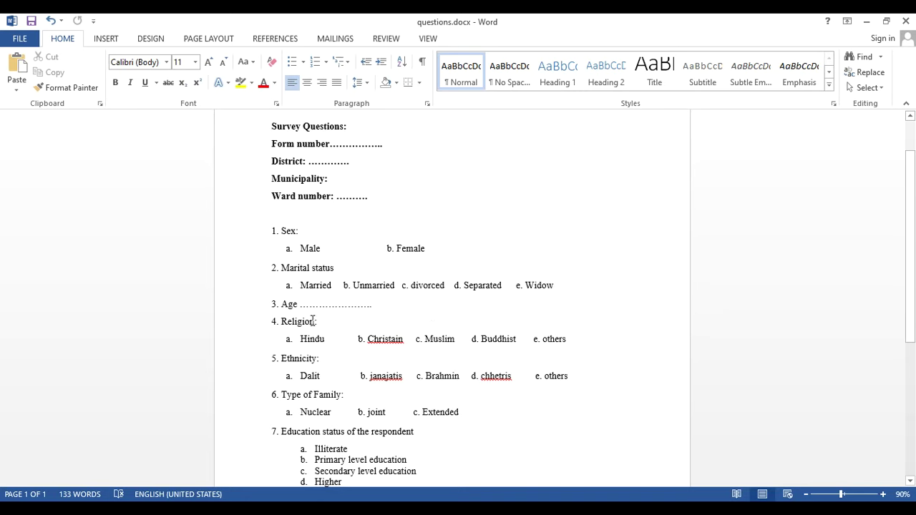
scroll(343, 324, down, 2)
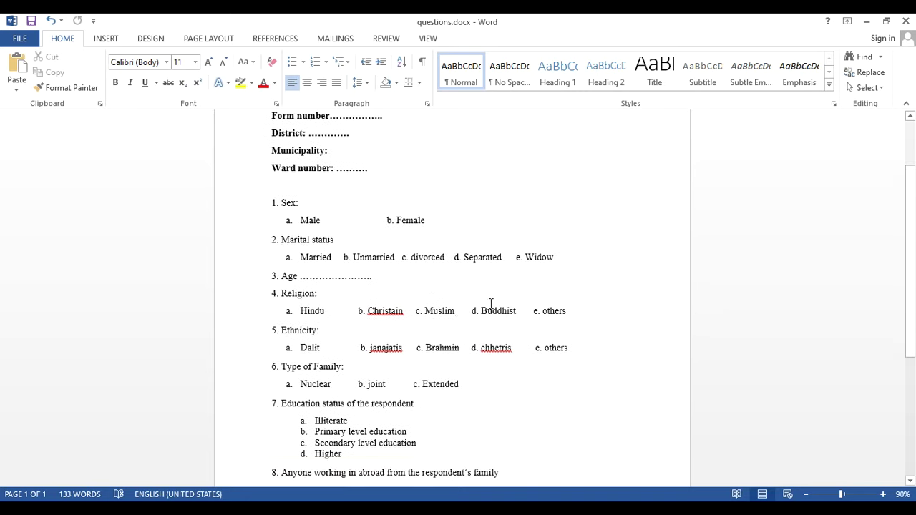
scroll(516, 314, down, 2)
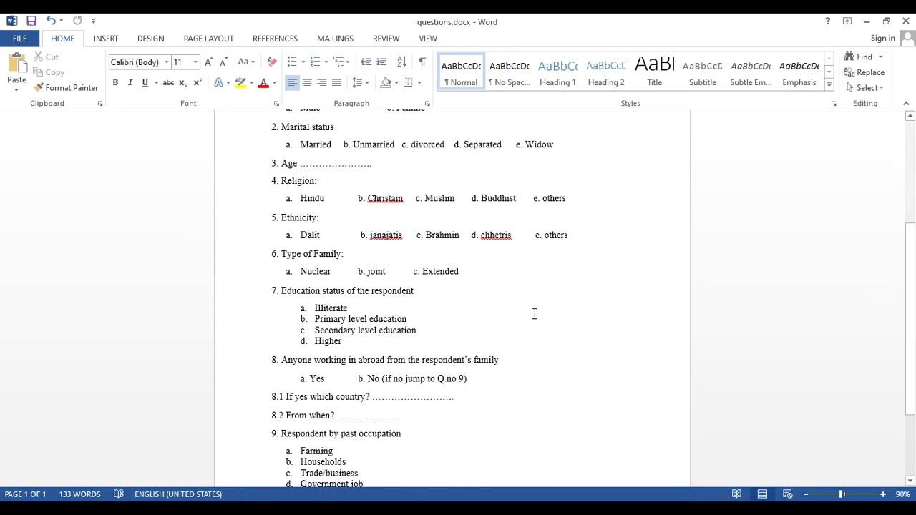
click(886, 21)
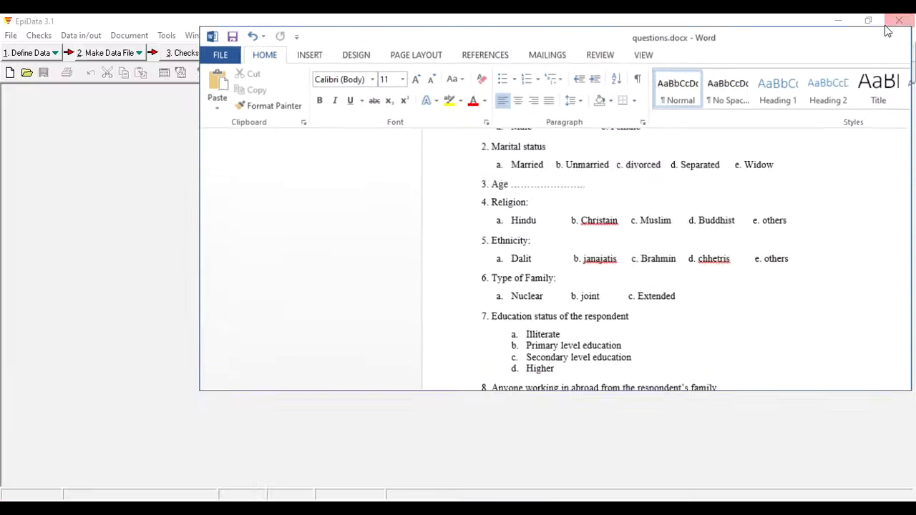
drag(423, 61, 0, 85)
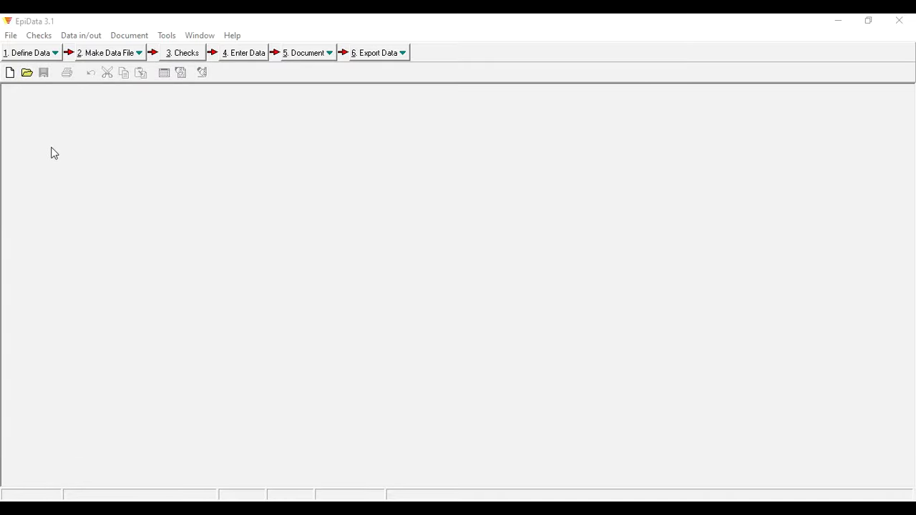
- Create a new QES file containing the heading "Survey Title" and a three-digit numeric field line "Form Number ###"
click(59, 58)
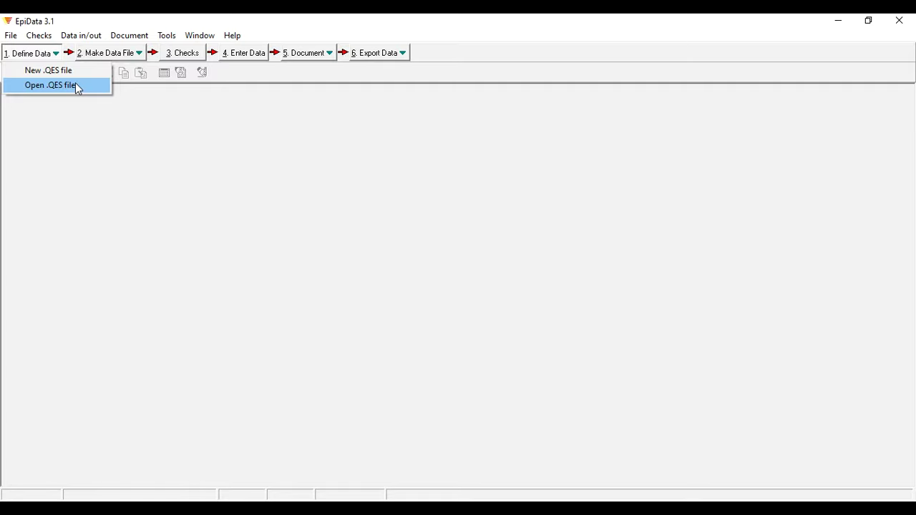
click(72, 71)
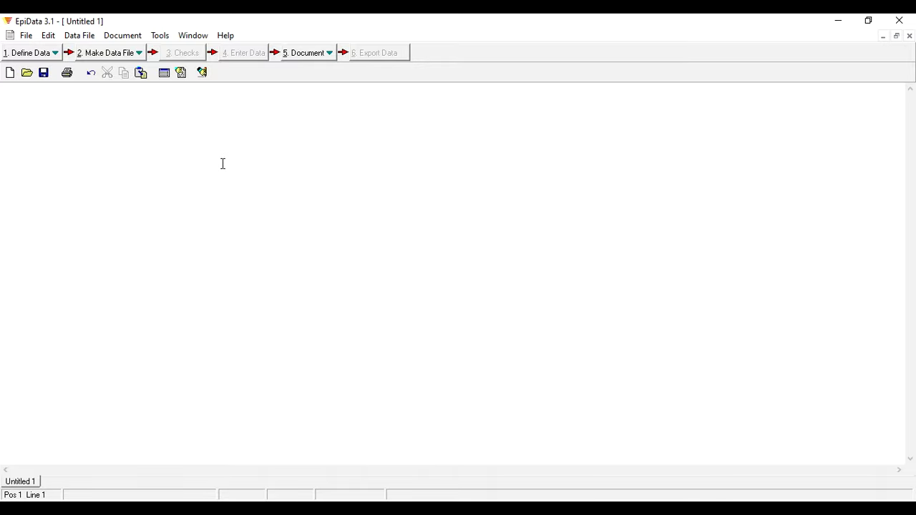
text(Survey Title)
key(Return)
text(Form N)
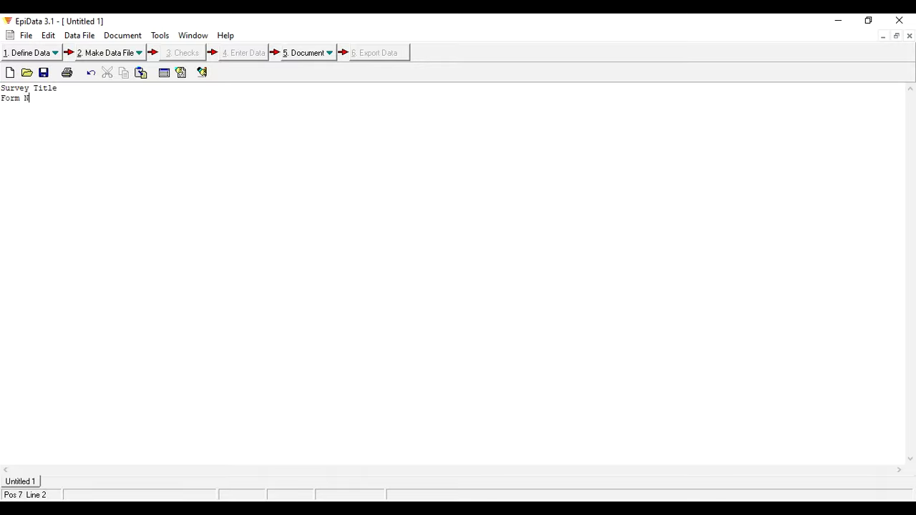
text(umber)
text(###)
drag(73, 98, 68, 99)
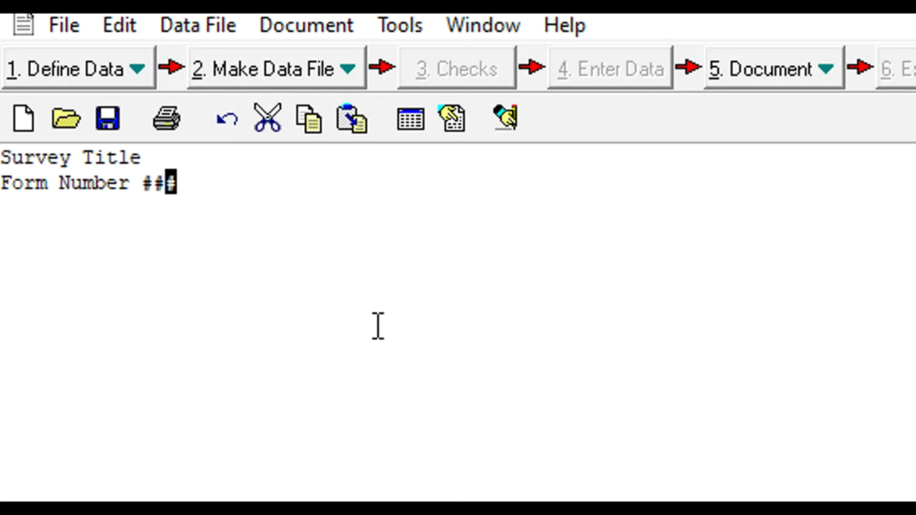
click(408, 302)
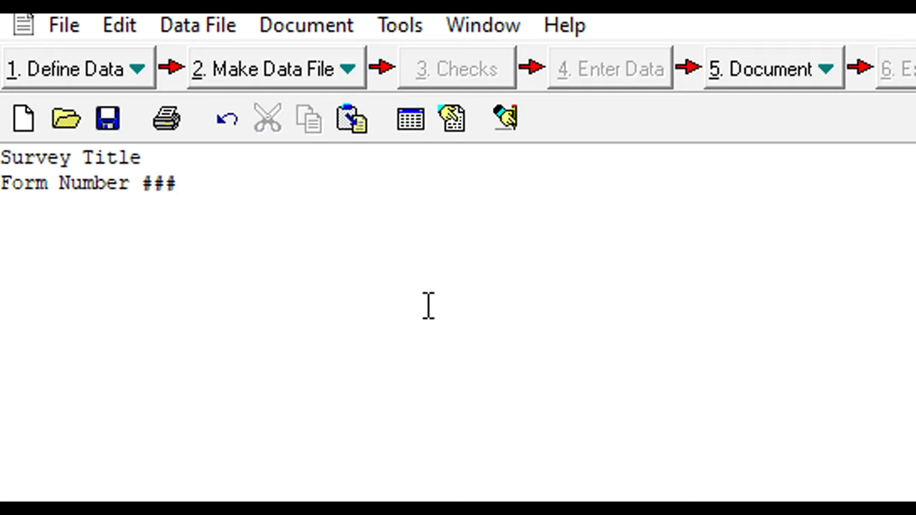
key(Return)
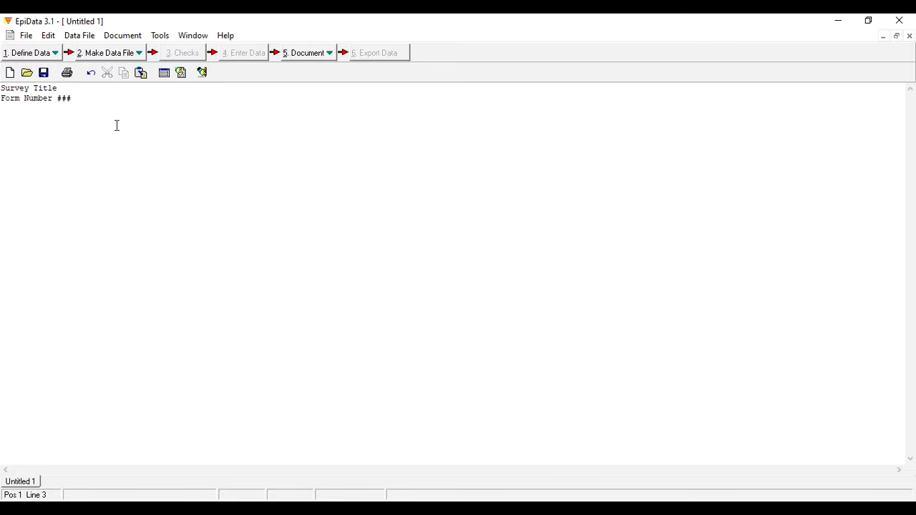
double_click(20, 99)
click(48, 104)
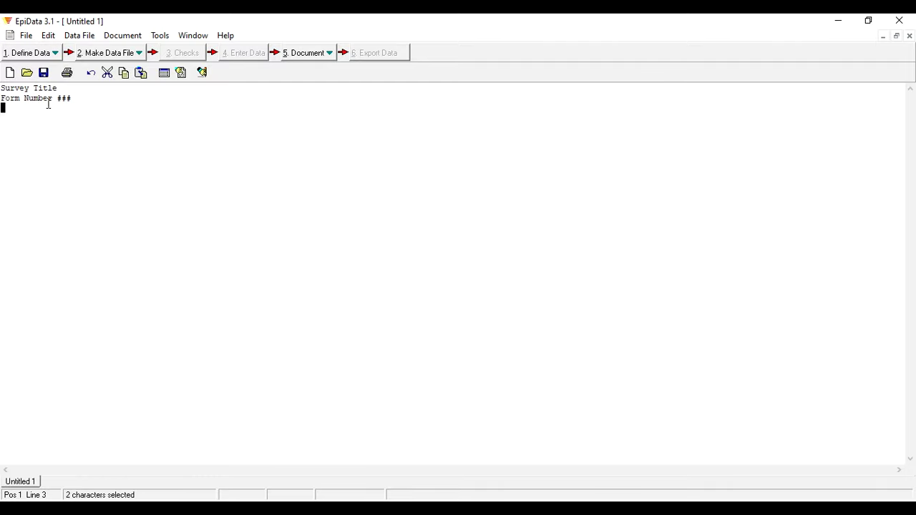
click(70, 110)
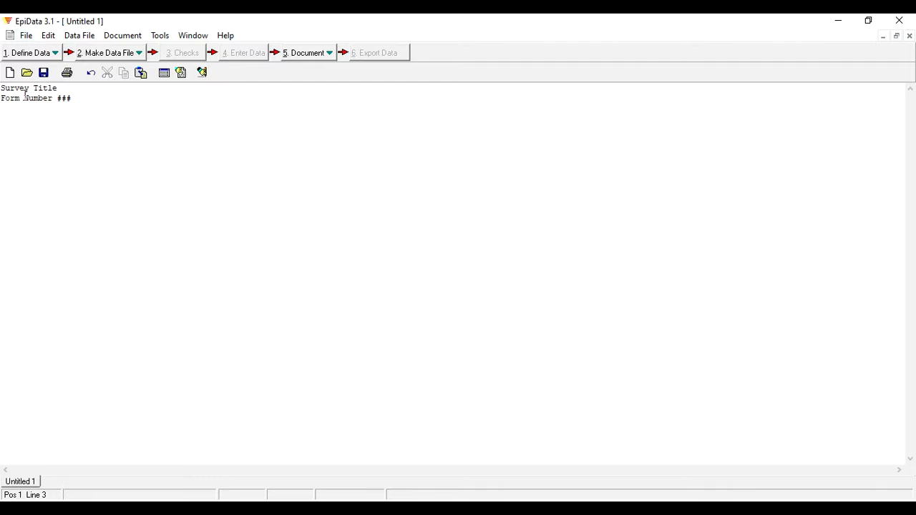
drag(4, 102, 4, 106)
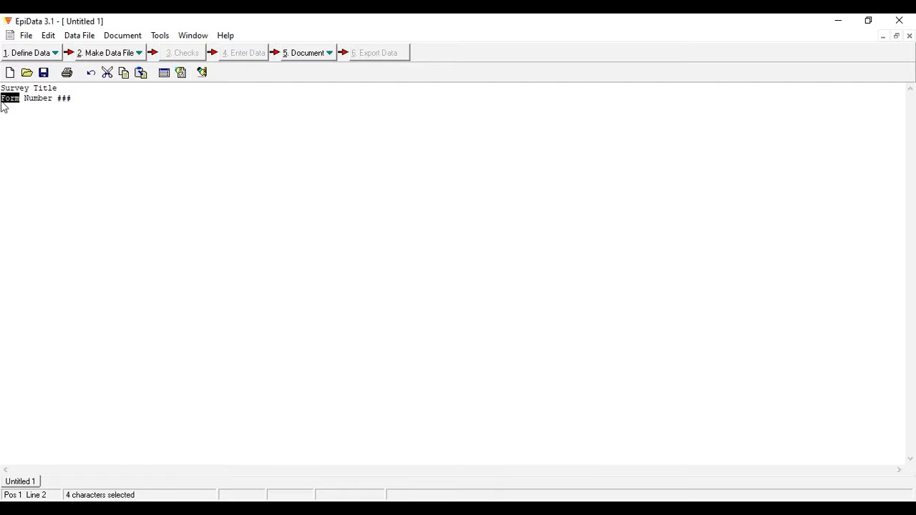
click(21, 106)
click(37, 107)
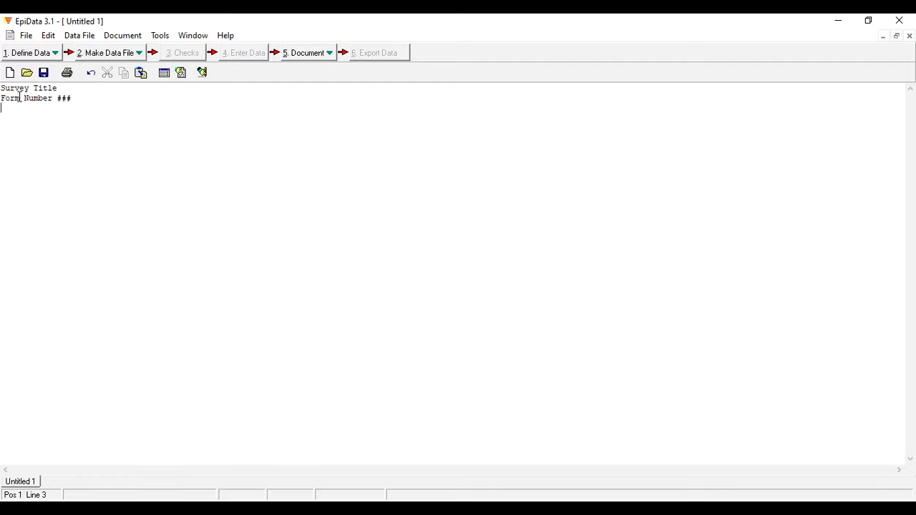
- Review how field names are generated in the options for creating a data file
click(27, 38)
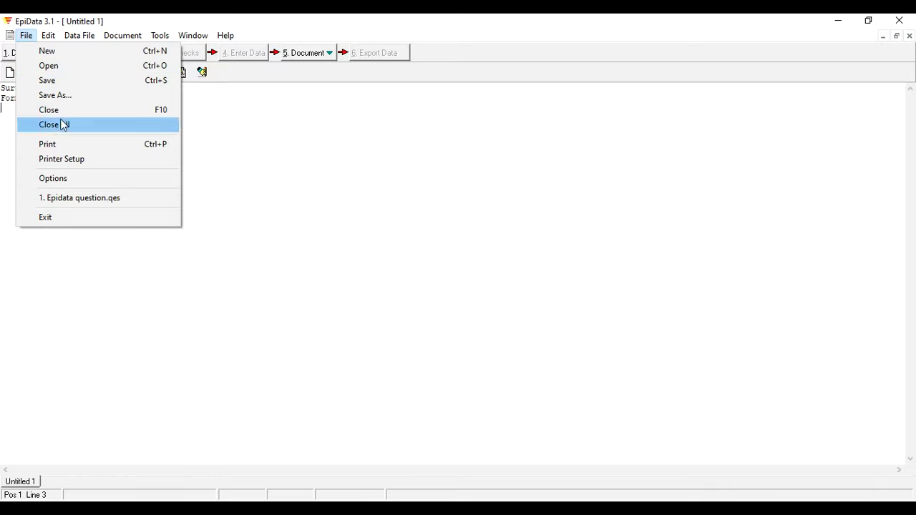
click(215, 161)
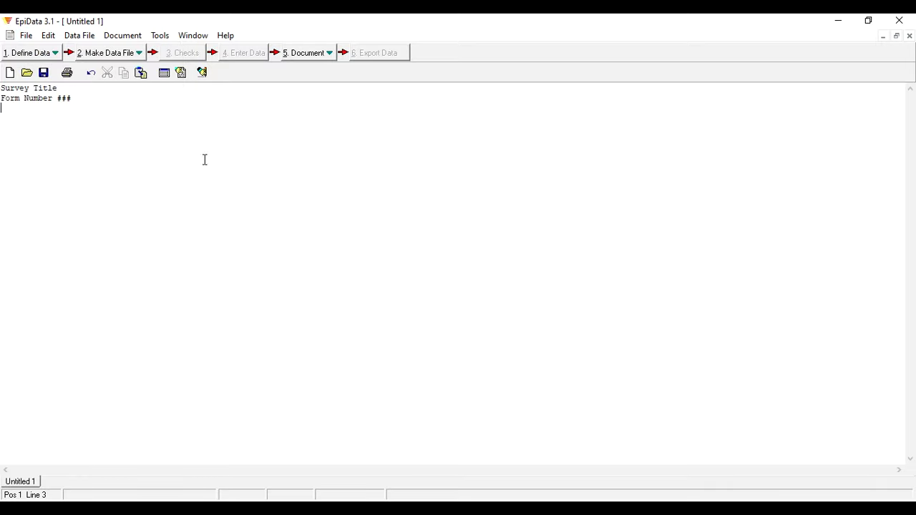
click(27, 36)
click(76, 181)
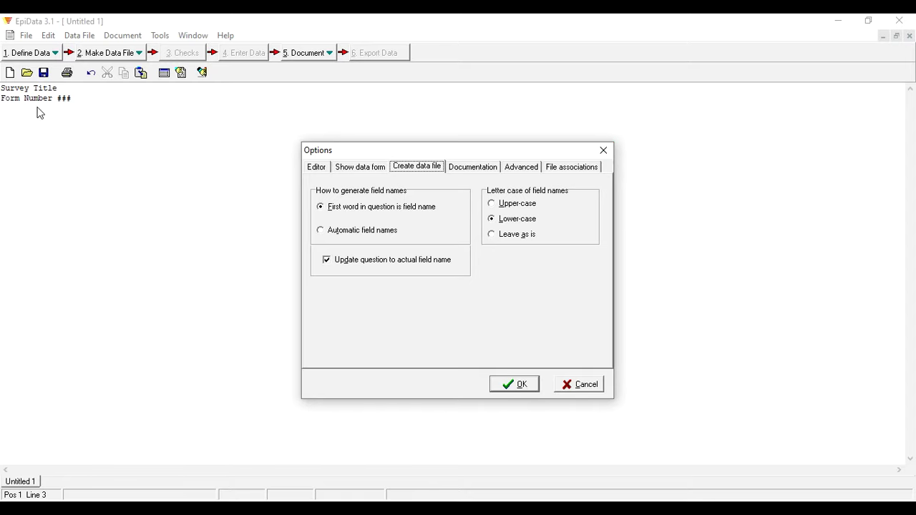
click(510, 383)
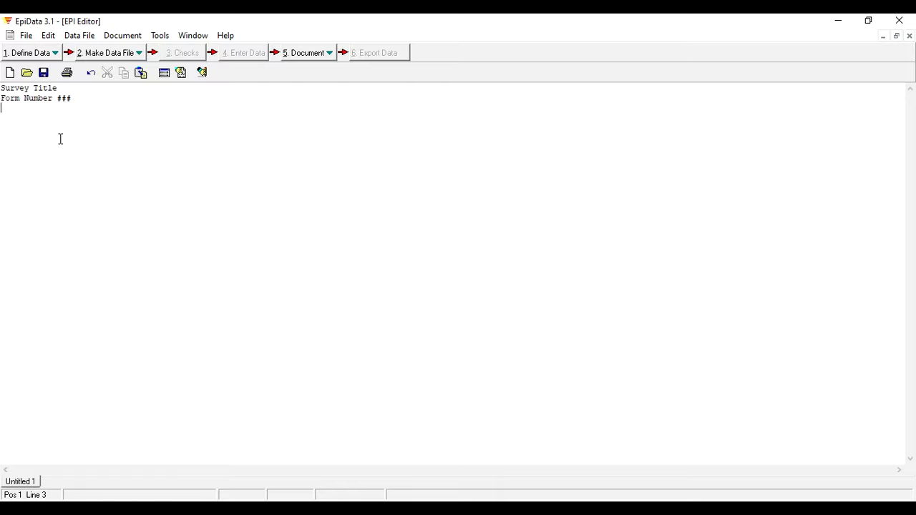
- Add a "District" text field on the third line with a blank of about 60 underscores
text(District)
text(____________________________________________)
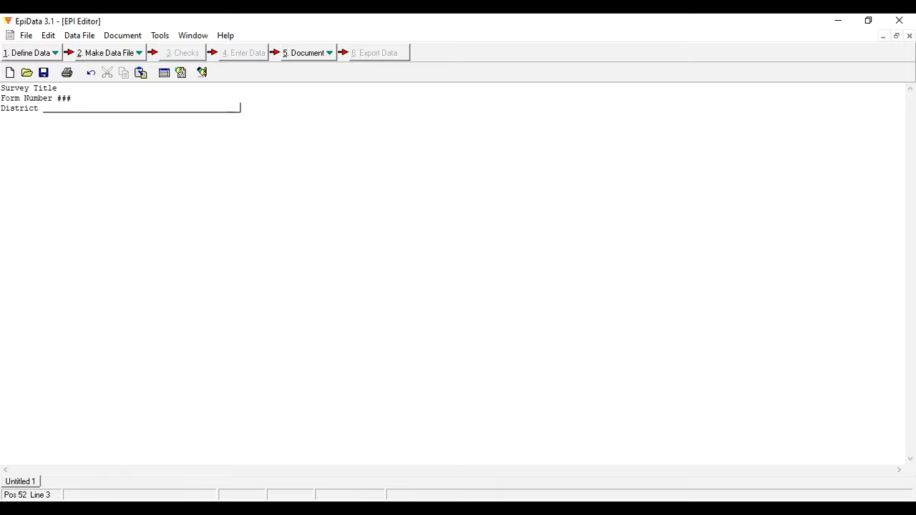
text(_________________________)
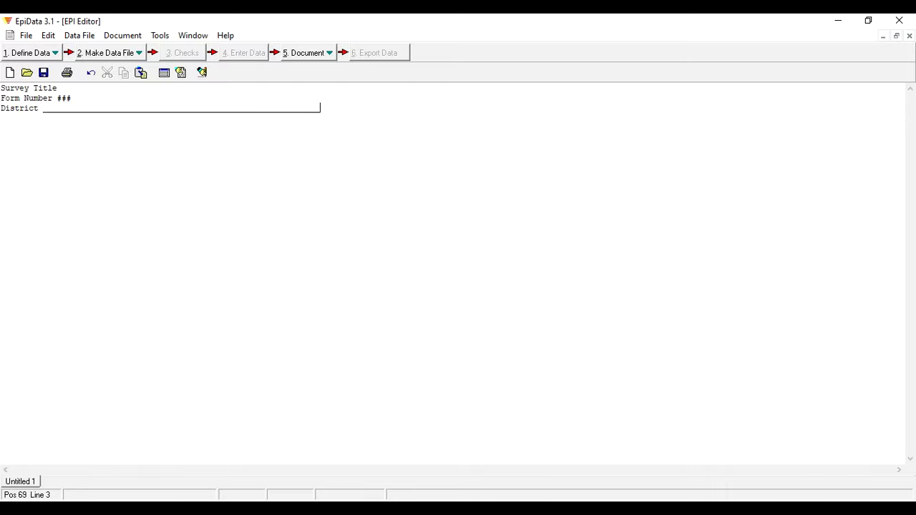
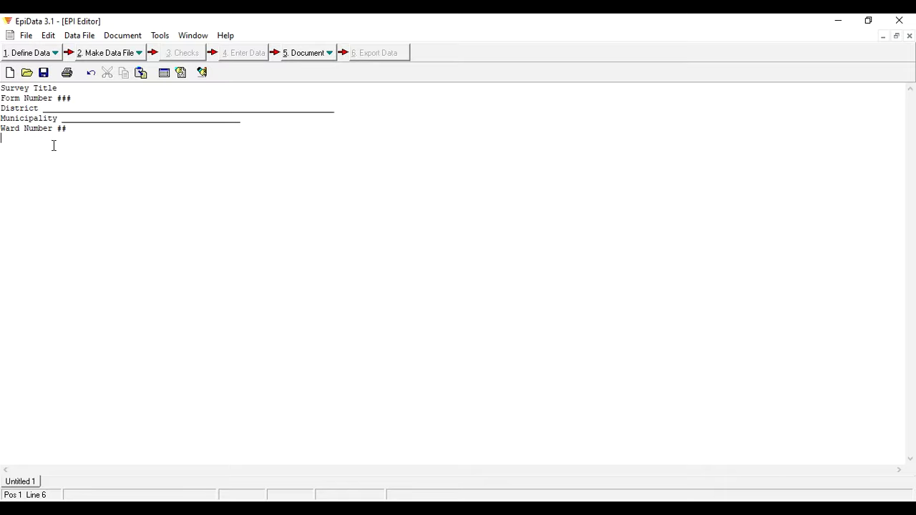
- Leave an empty line below Ward Number and check the header fields and first questions in questions.docx in Word
key(Return)
key(alt+Tab)
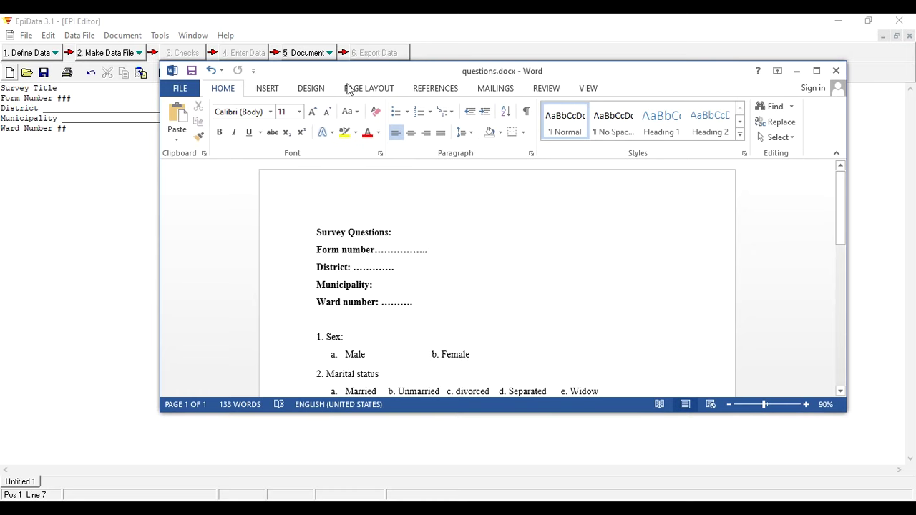
drag(322, 76, 351, 61)
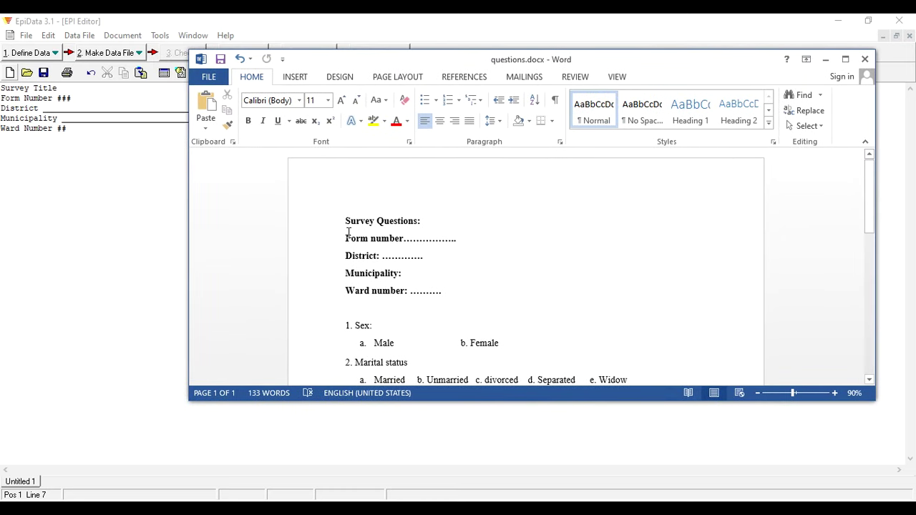
drag(346, 238, 521, 287)
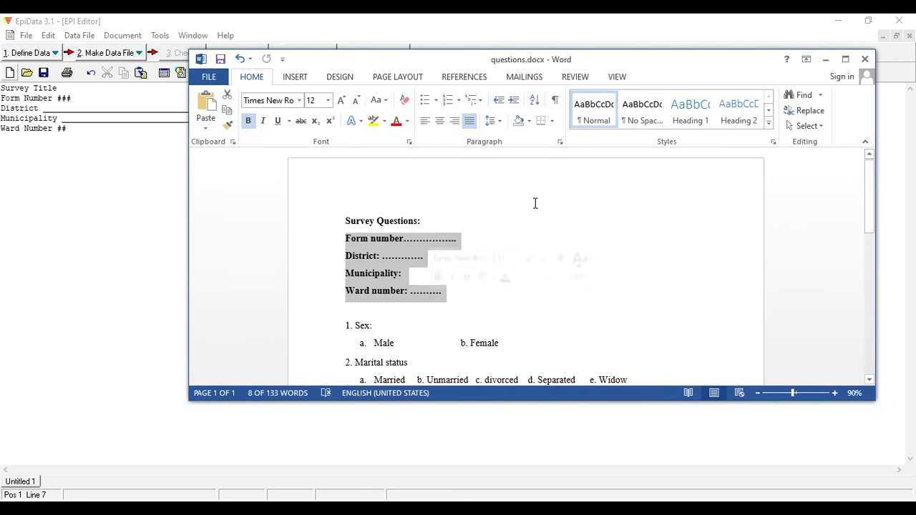
click(501, 221)
scroll(429, 275, down, 1)
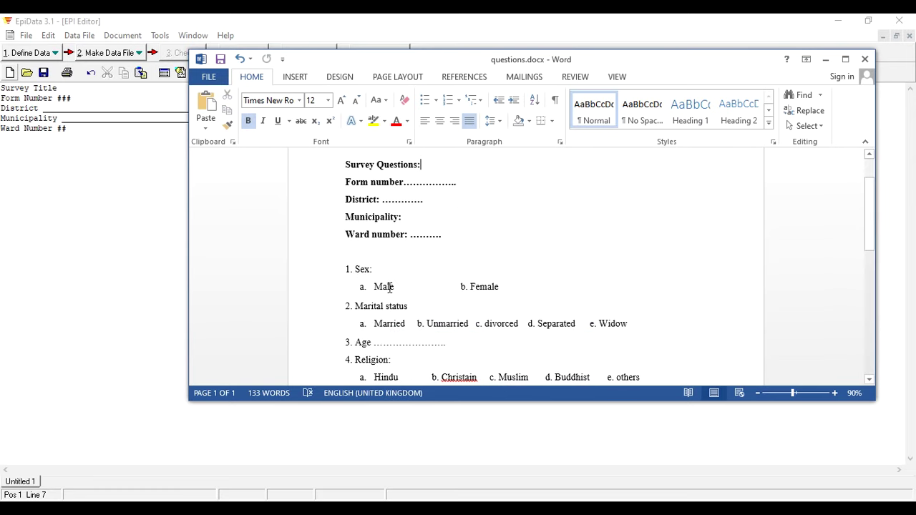
mouse_move(469, 63)
mouse_down()
mouse_move(478, 53)
mouse_move(465, 54)
mouse_up()
click(822, 51)
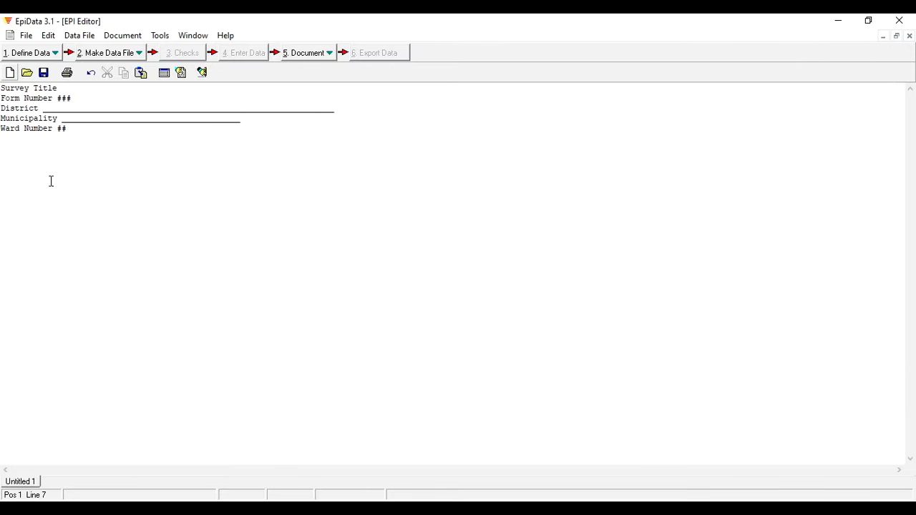
- Begin the first question line with "Q1" and review how field names are generated in the data file creation options
text(Q1)
click(27, 36)
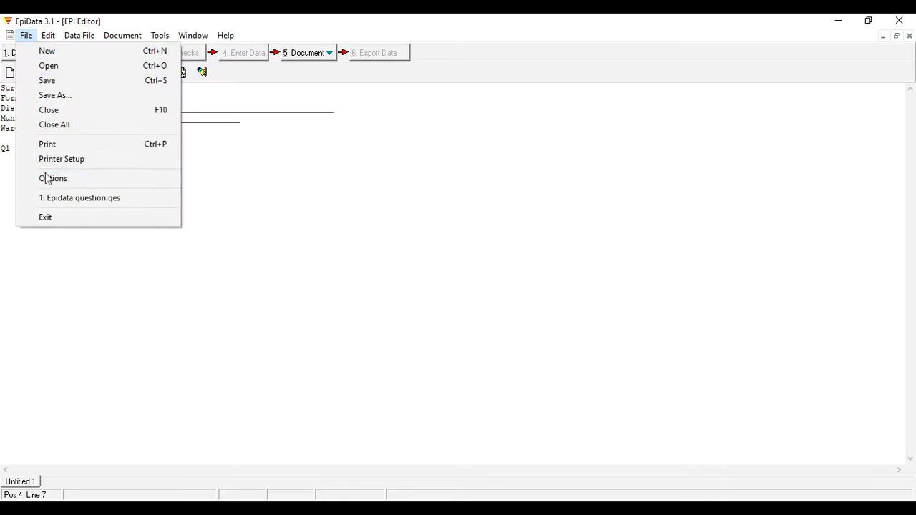
click(60, 179)
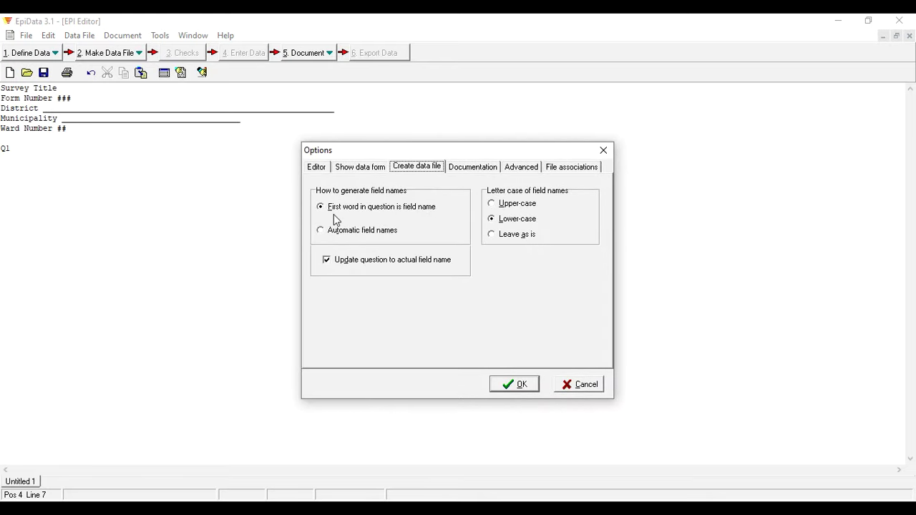
drag(427, 151, 440, 141)
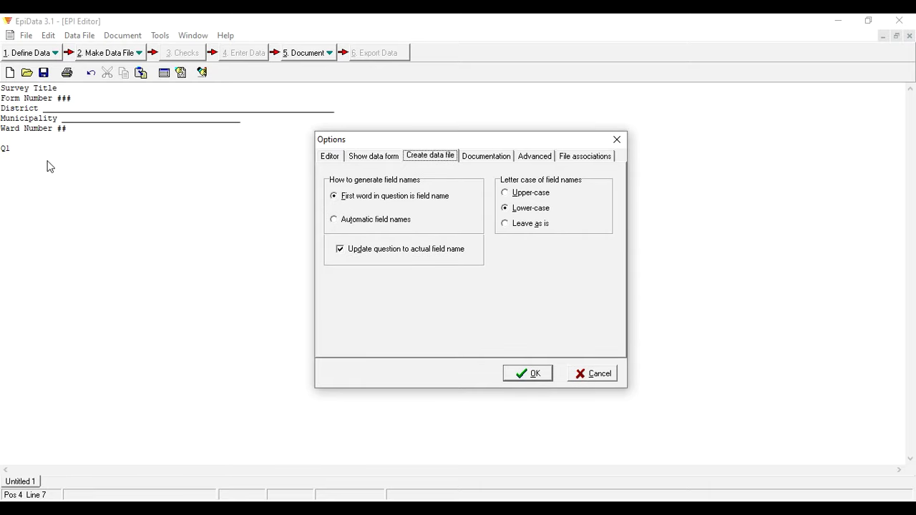
click(528, 374)
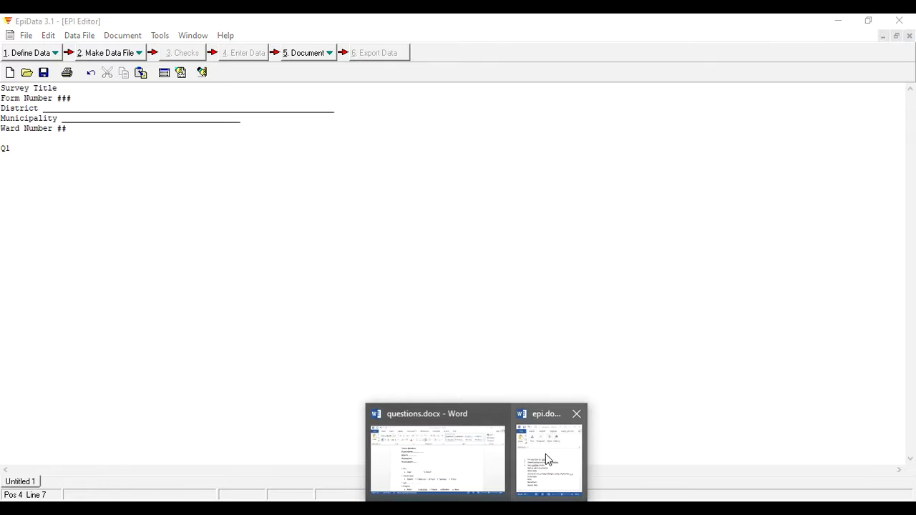
- Check the sex question in questions.docx in Word, return to EpiData and complete the line as "Q1 Sex #"
mouse_move(546, 453)
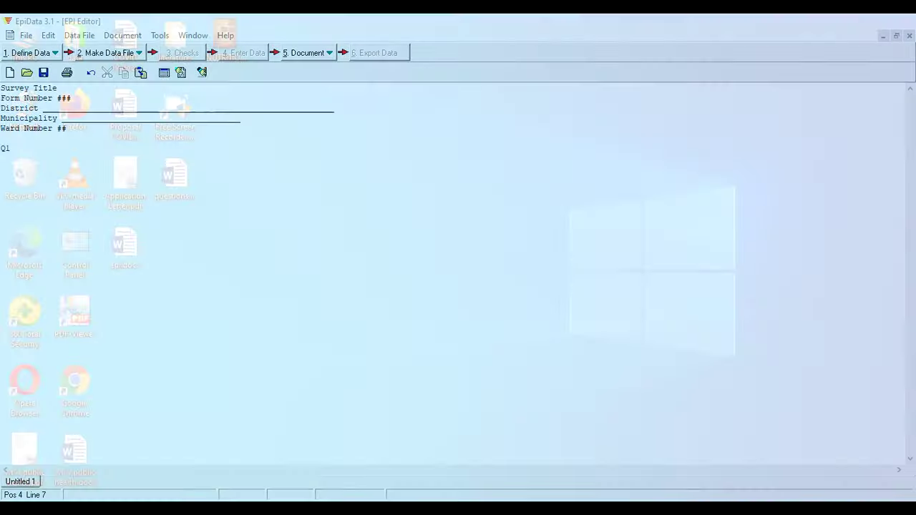
key(alt+Tab)
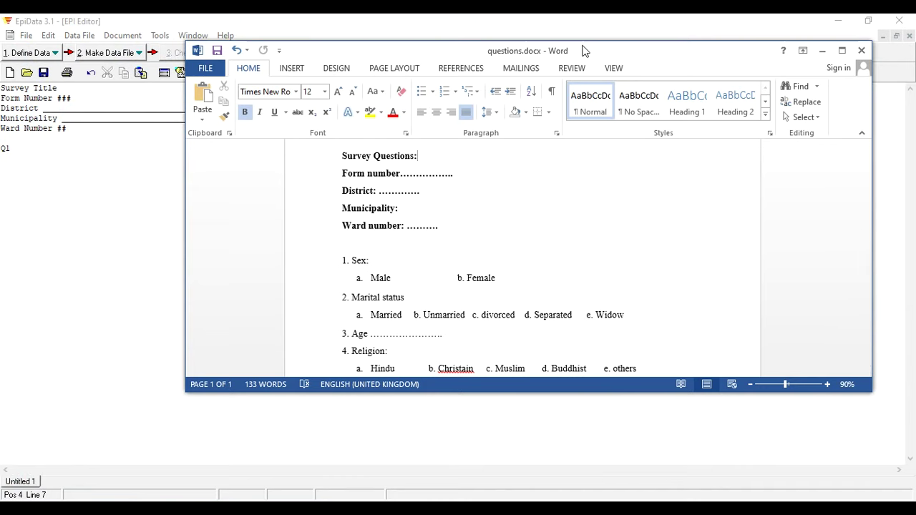
drag(584, 46, 618, 56)
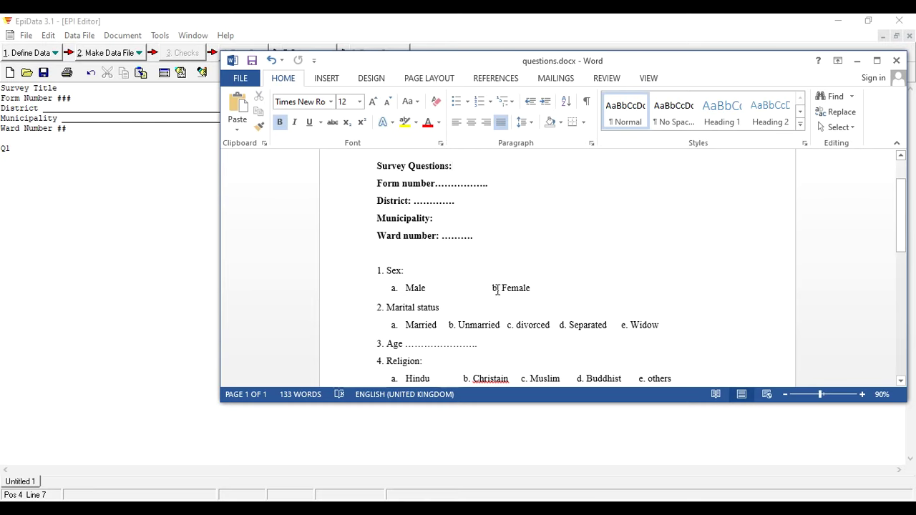
drag(684, 69, 0, 71)
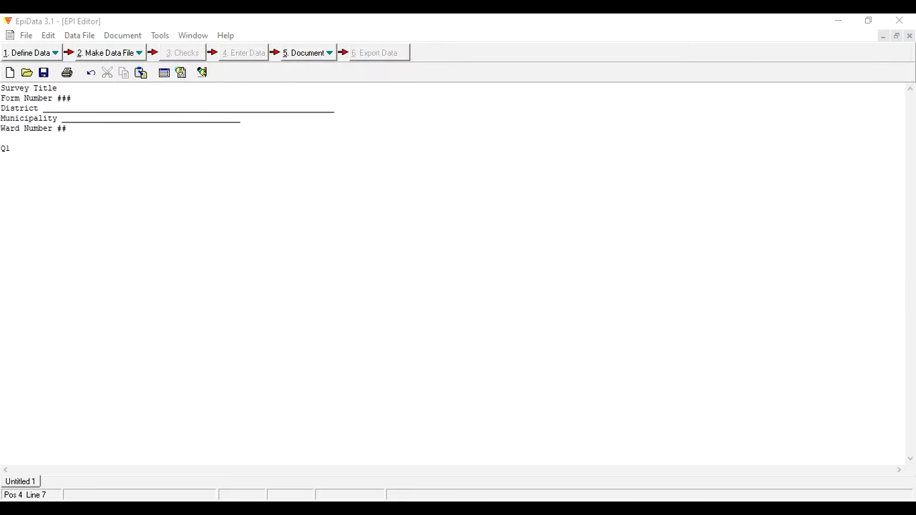
click(35, 151)
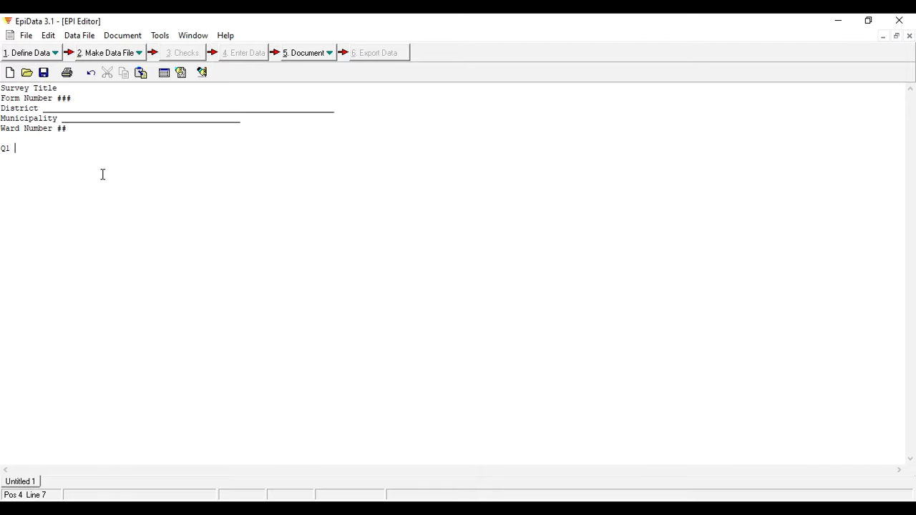
text(Sex)
text(#)
key(Return)
- Add the one-digit field line "Q2 Marital Status #", checking its answer choices in questions.docx
text(Q2 Mart)
key(BackSpace)
text(ital Status)
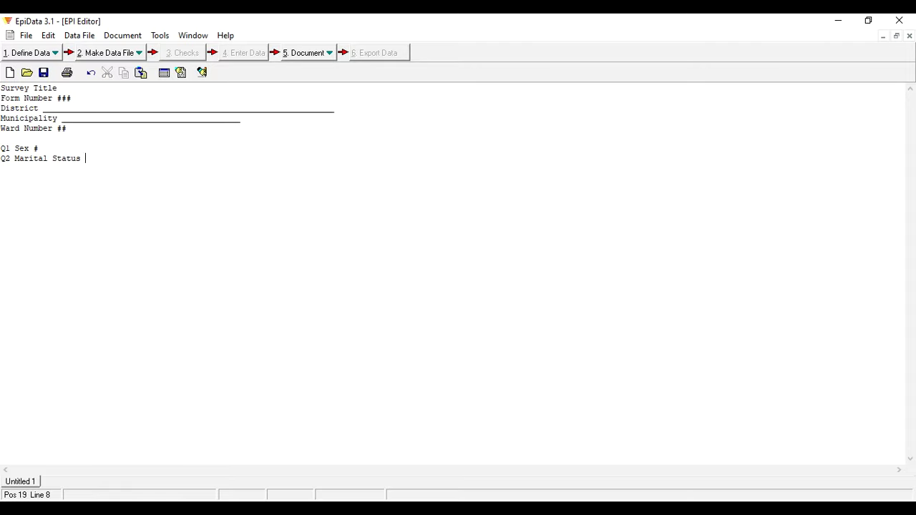
drag(17, 409, 581, 59)
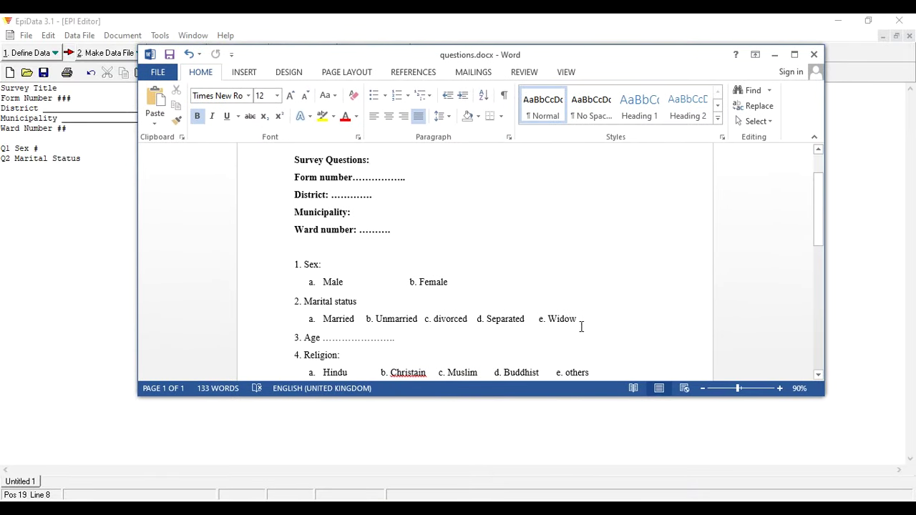
drag(418, 58, 455, 66)
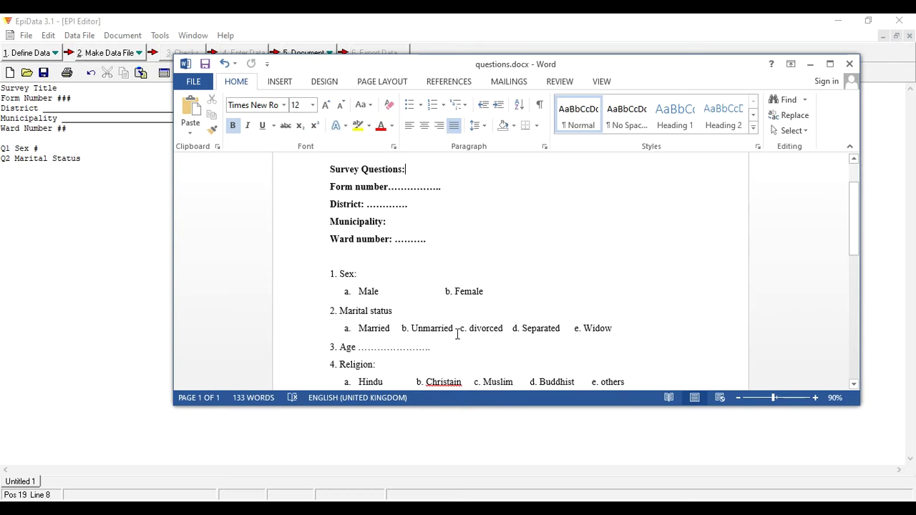
click(808, 65)
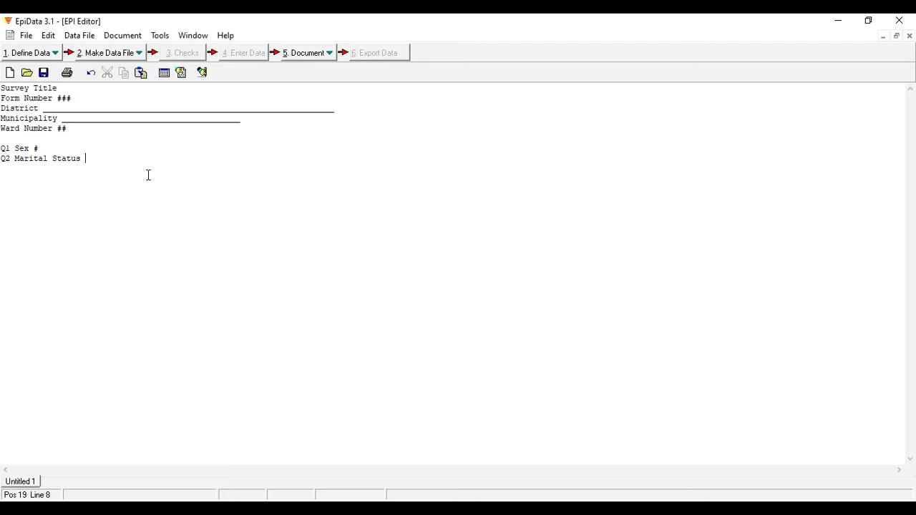
text(#)
key(Return)
- Arrange the EpiData editor and the Word document questions.docx side by side, each filling half of the screen
mouse_move(458, 506)
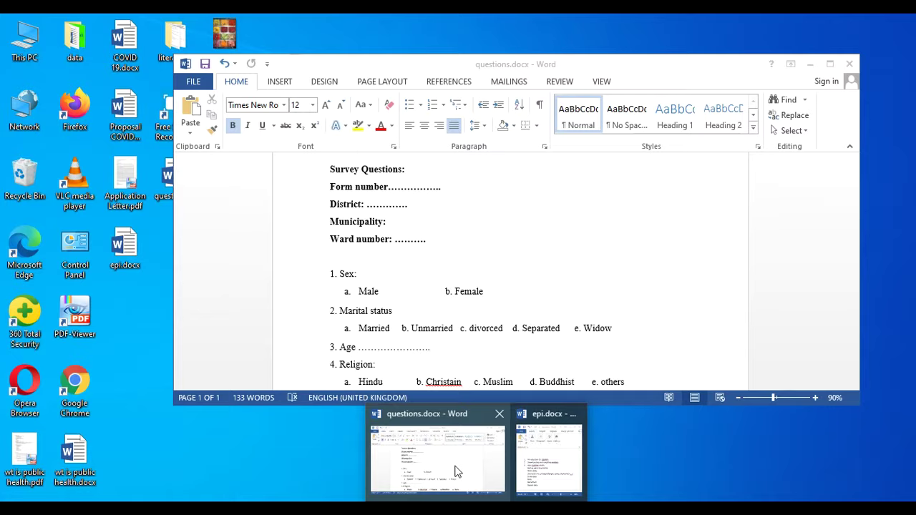
click(455, 471)
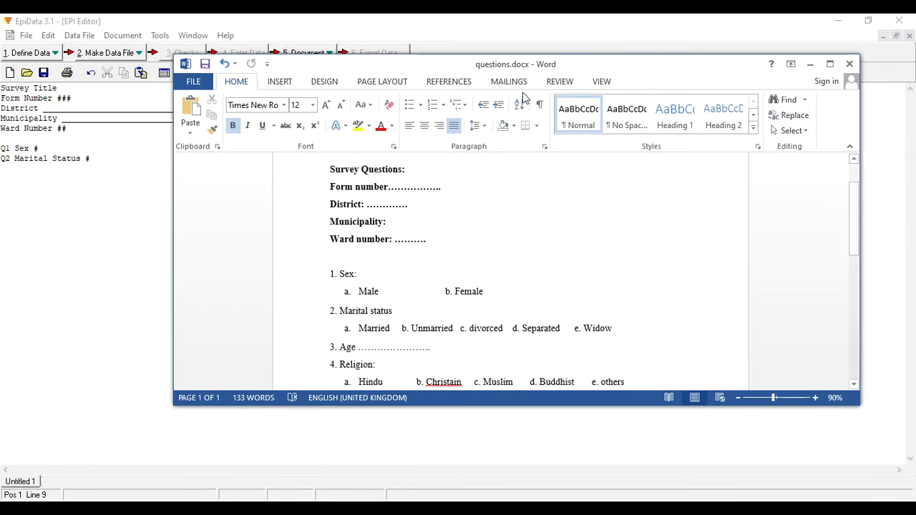
drag(598, 71, 679, 64)
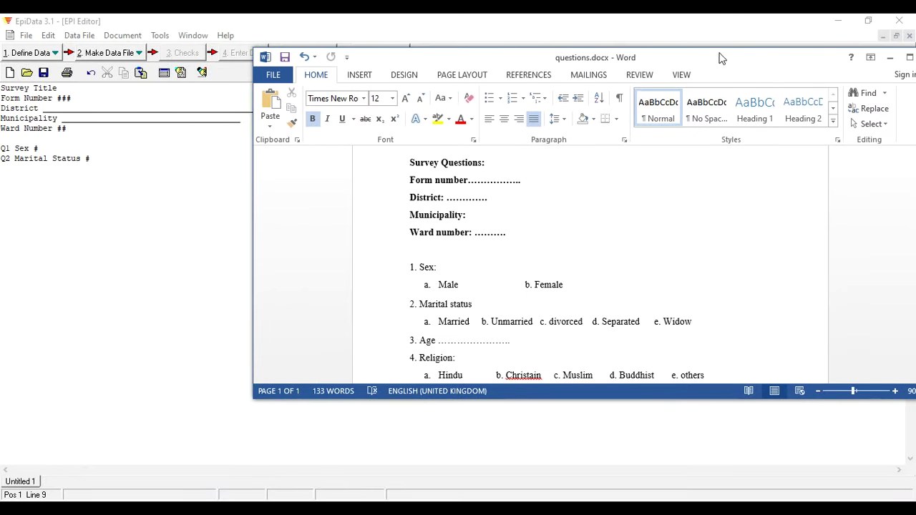
drag(723, 61, 914, 115)
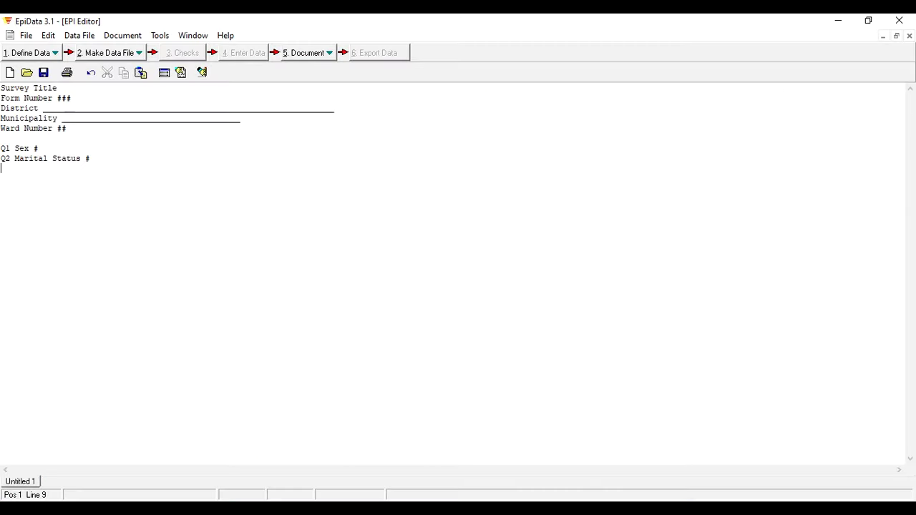
click(868, 20)
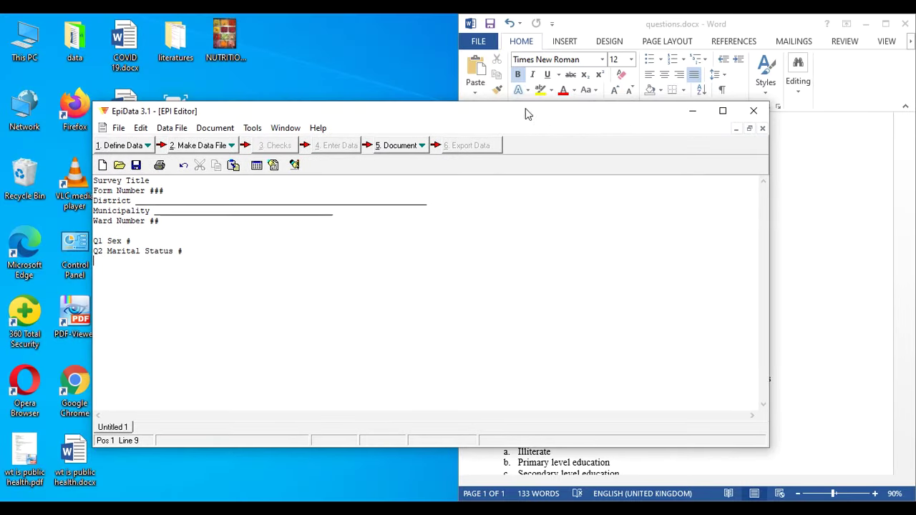
drag(509, 116, 1, 108)
drag(69, 111, 2, 109)
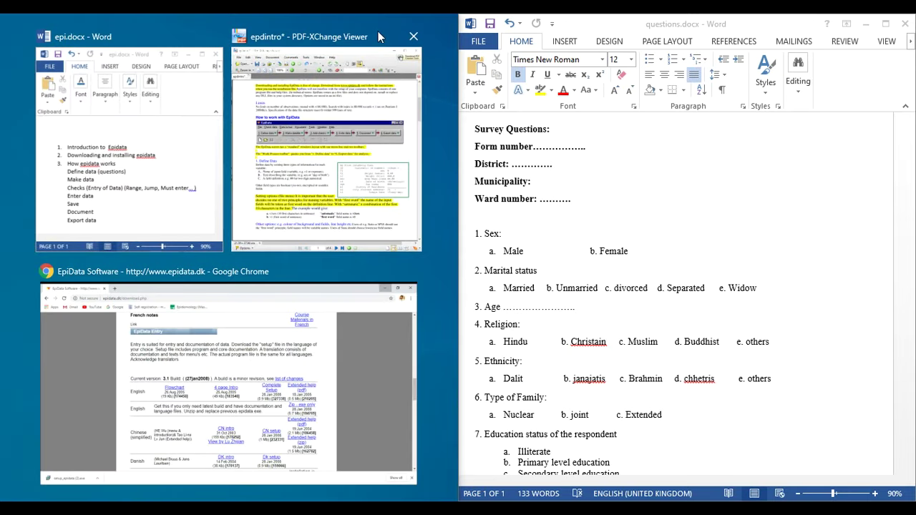
key(Escape)
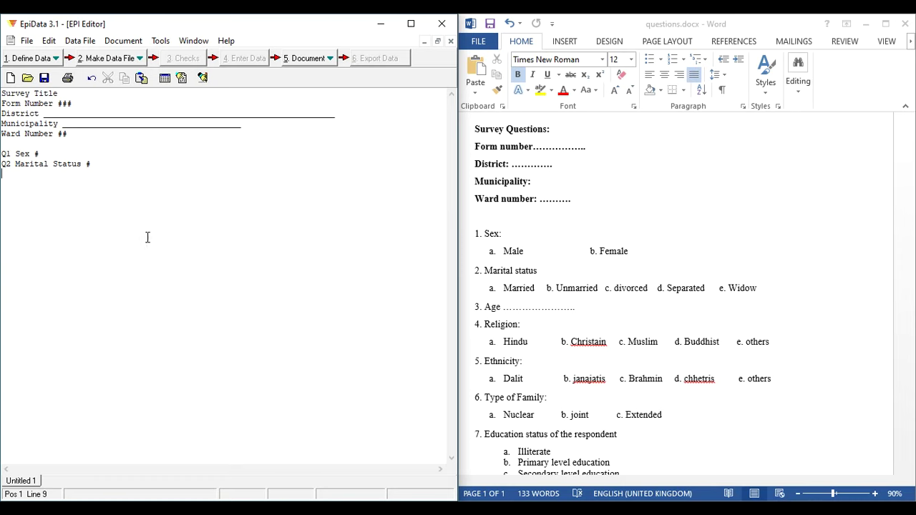
- Add the three-digit numeric field line "Q3 Age ###" below the marital status question
click(109, 165)
key(Return)
text(3)
key(BackSpace)
text(Q3 Age ###)
key(Return)
- Add the one-digit field lines "Q4 Religion #" and "Q5 Ethnicity #"
text(Q4 Religion)
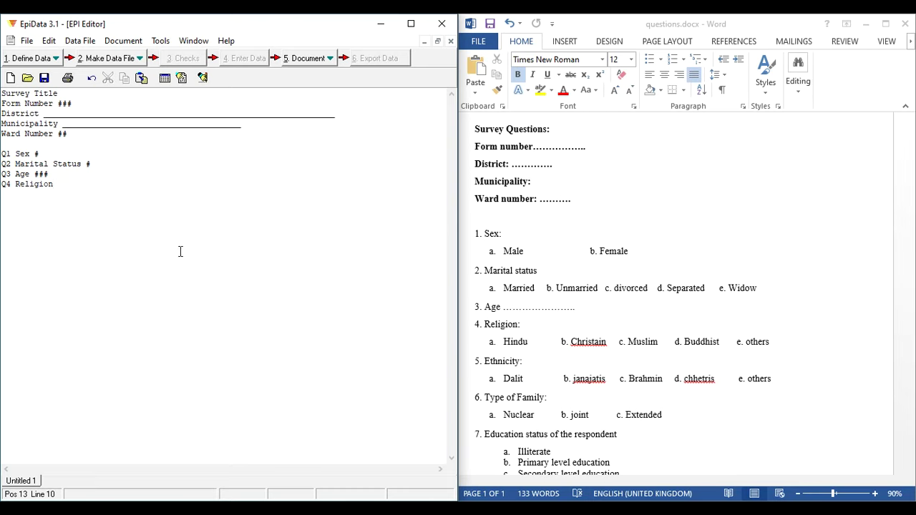
scroll(573, 318, down, 2)
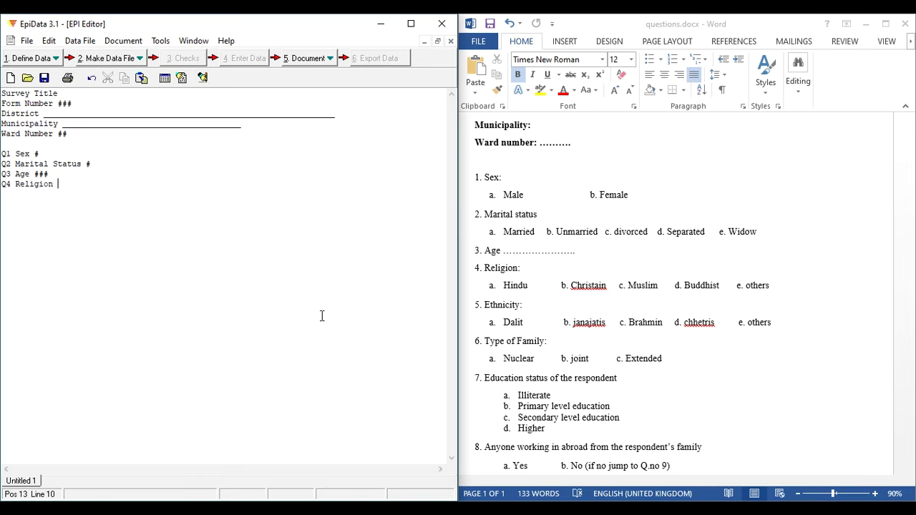
text(#)
key(Return)
text(Q5 Ethnicity #)
key(Return)
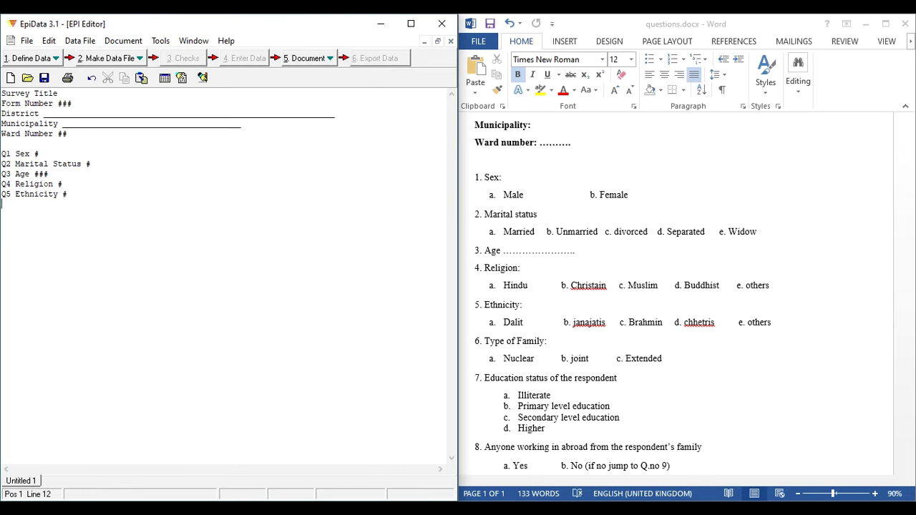
- Add the line "Q6 Type of Family #", checking the question's choices in the Word document
text(Q6 Type of Fami)
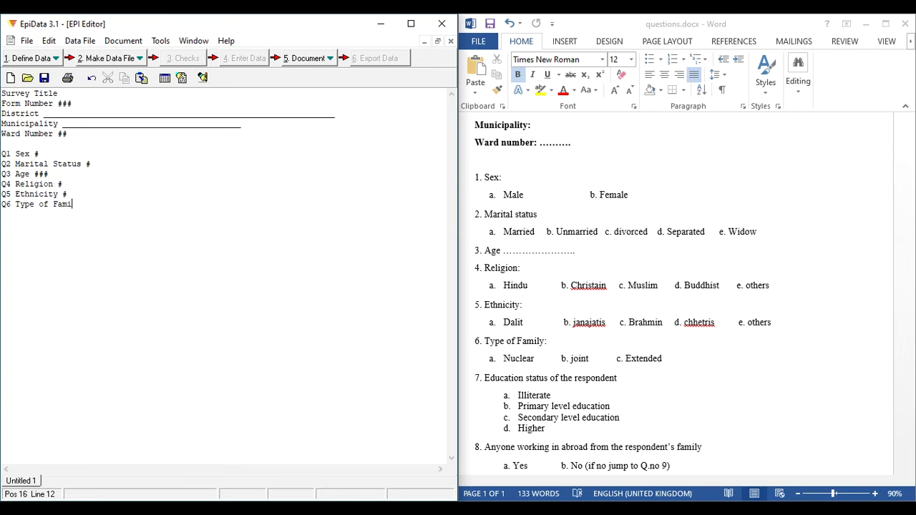
text(ly)
click(638, 347)
scroll(656, 348, down, 1)
scroll(655, 348, down, 3)
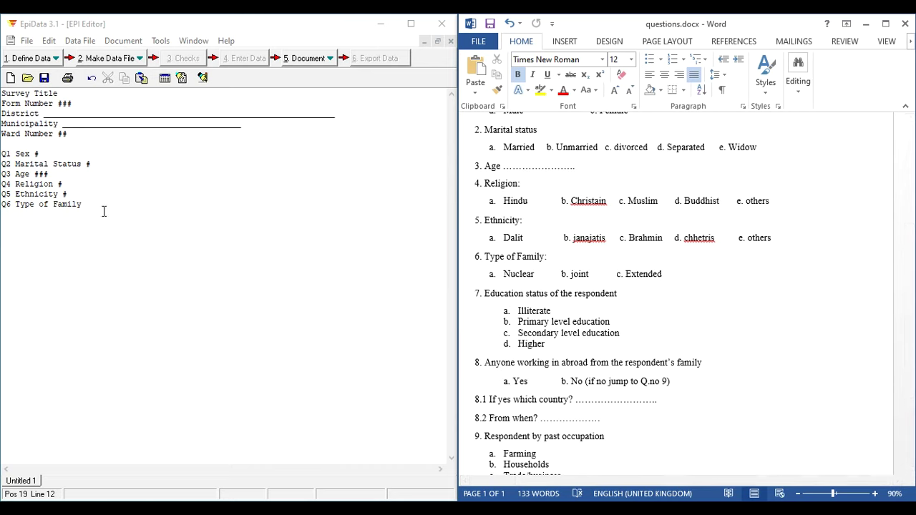
click(184, 212)
text(#)
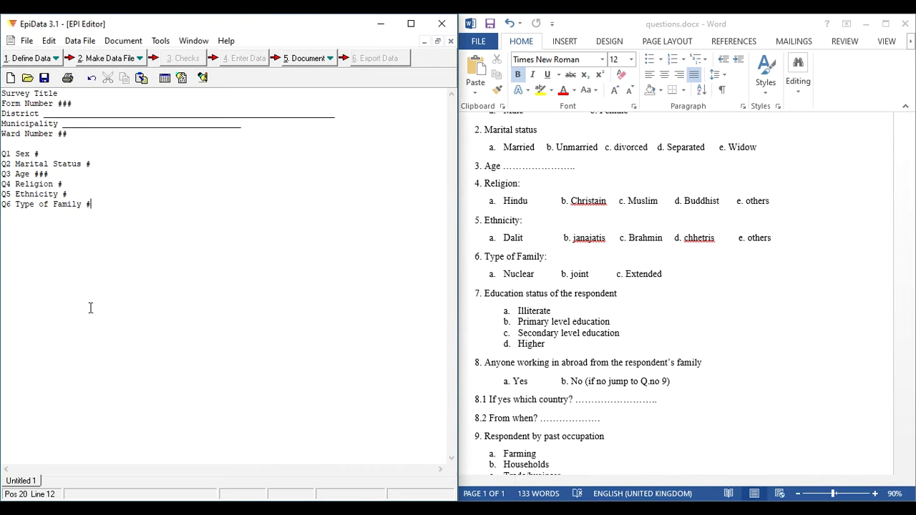
- Add the one-digit field line "Q7 Education Status #" below the family type question
key(Return)
text(Q7 Educatin)
key(BackSpace)
key(BackSpace)
key(BackSpace)
text(ion Sa)
key(BackSpace)
text(tatus)
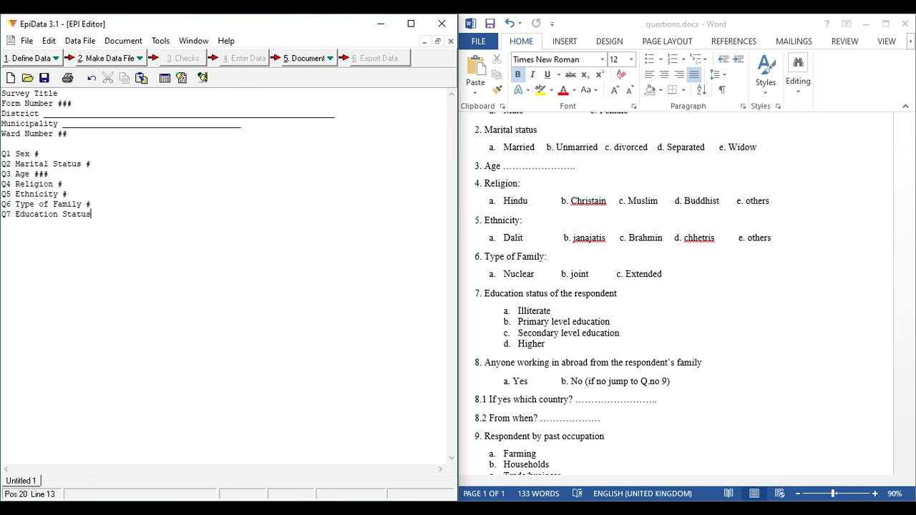
text( #)
- Start a new line labelled Q8 below the education status line, and review the questions in the Word document
key(Return)
text(Q8)
scroll(599, 362, down, 4)
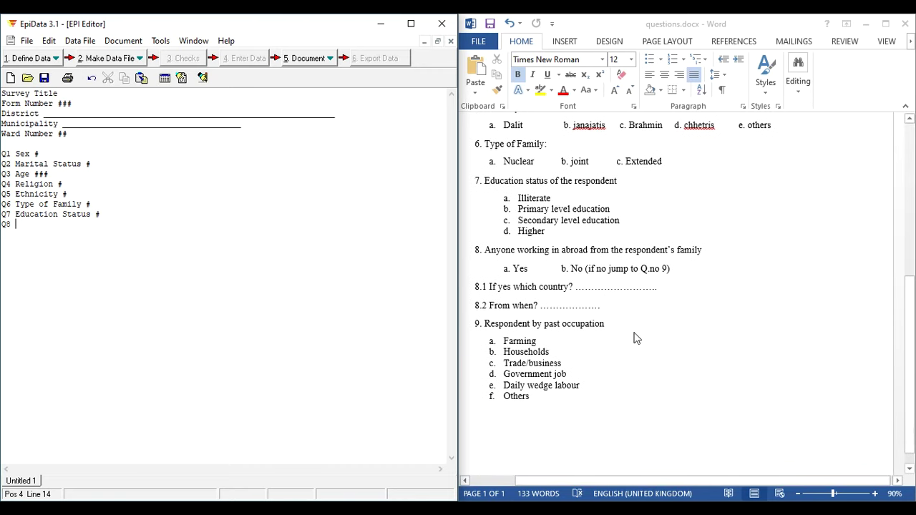
scroll(637, 337, up, 2)
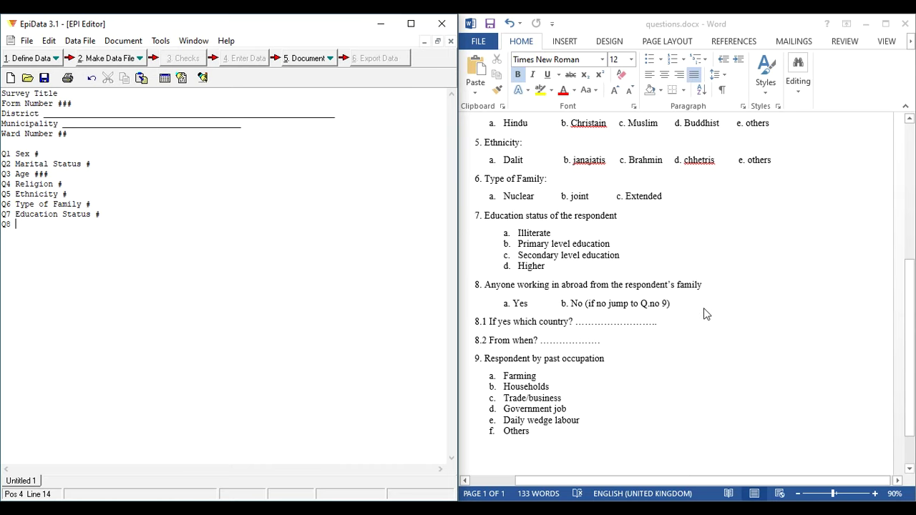
scroll(705, 314, up, 2)
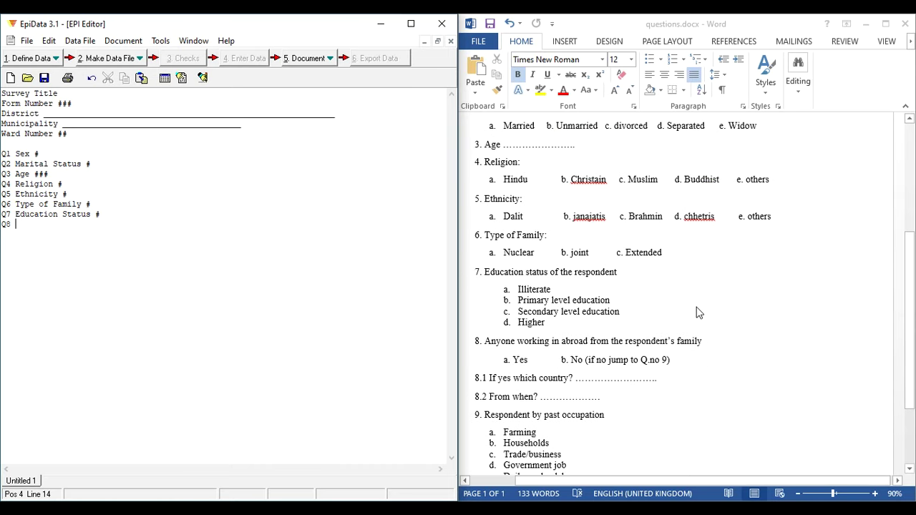
scroll(697, 313, up, 1)
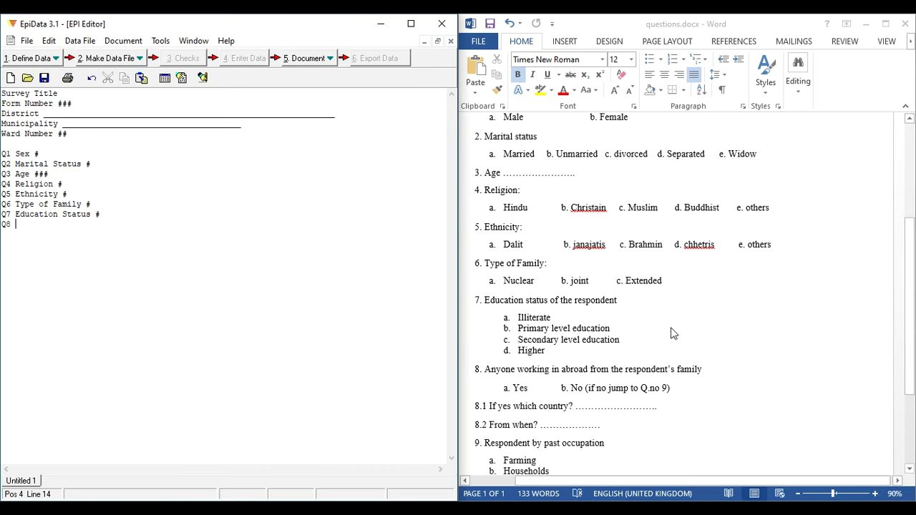
scroll(608, 307, up, 6)
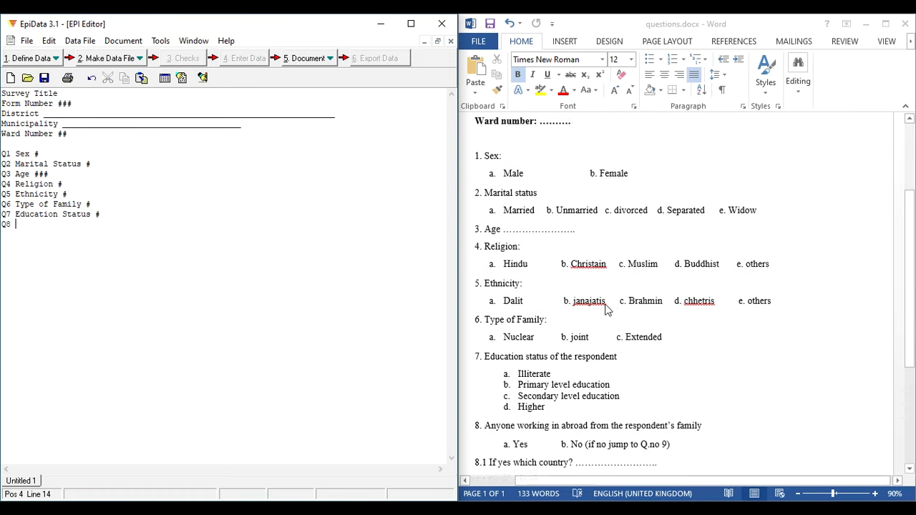
scroll(608, 308, down, 5)
scroll(612, 327, down, 2)
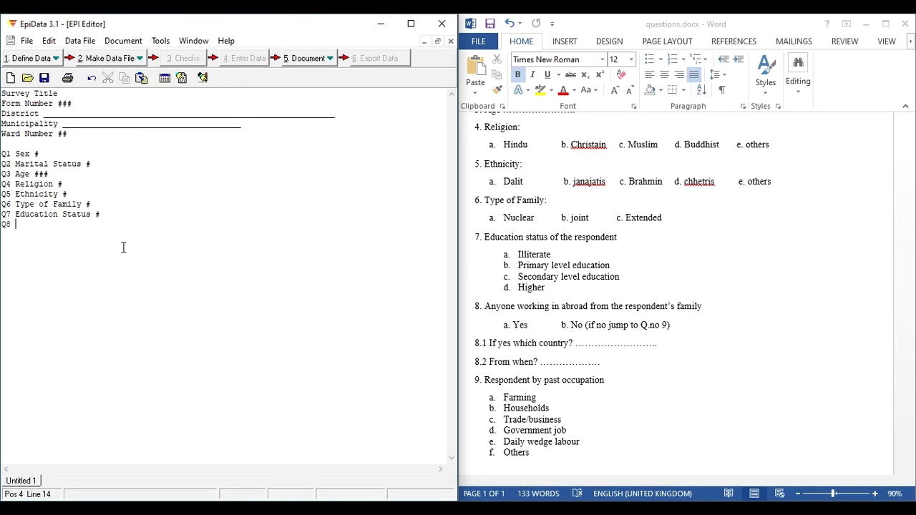
- Complete the Q8 label with the text "Anyone wroking abroad"
text(Anyone from)
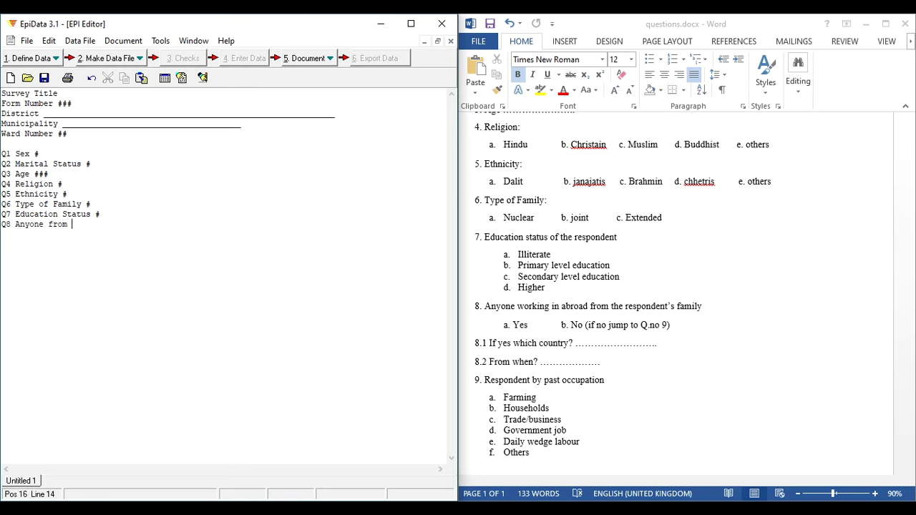
key(BackSpace)
key(BackSpace)
key(BackSpace)
key(BackSpace)
key(BackSpace)
text(wroking abroad)
click(581, 335)
key(F7)
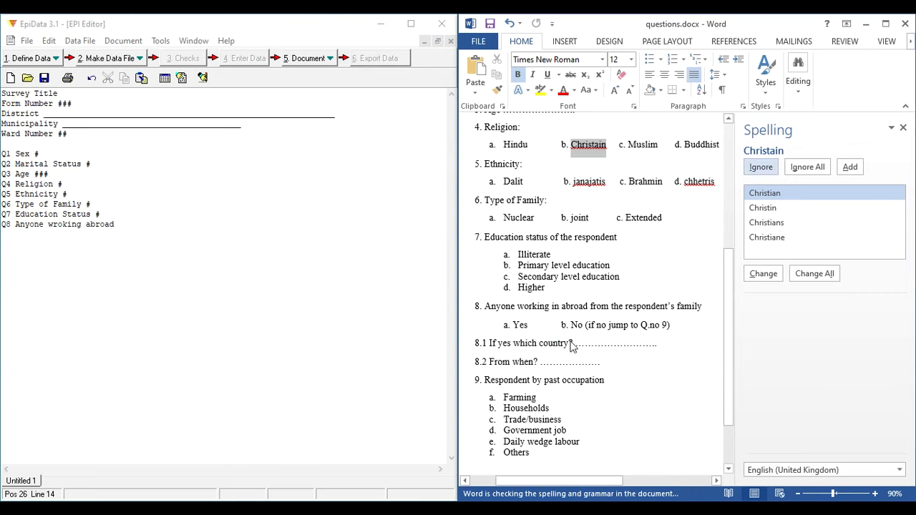
click(904, 129)
click(413, 327)
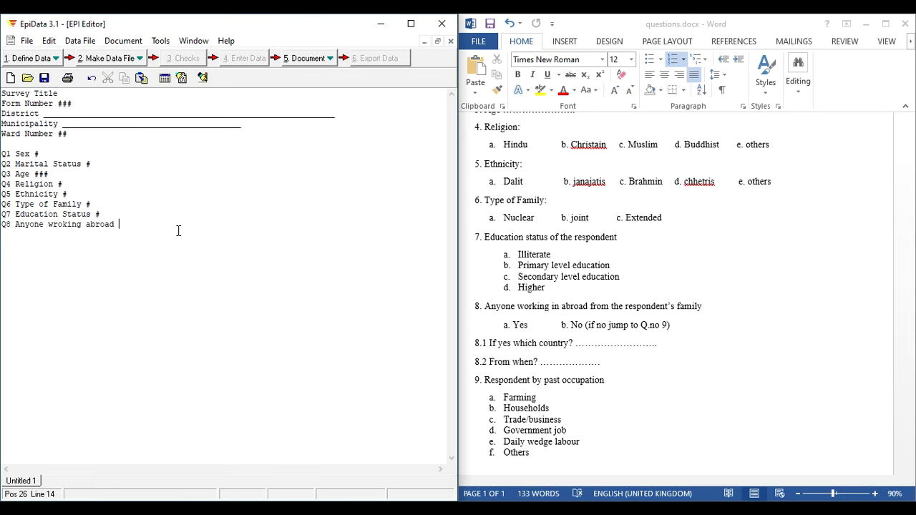
- Give Q8 a one-digit field (#) and add the line "Q8.1 Which country" with an underscore text field
text(#)
key(Return)
text(Q8.1 Which country)
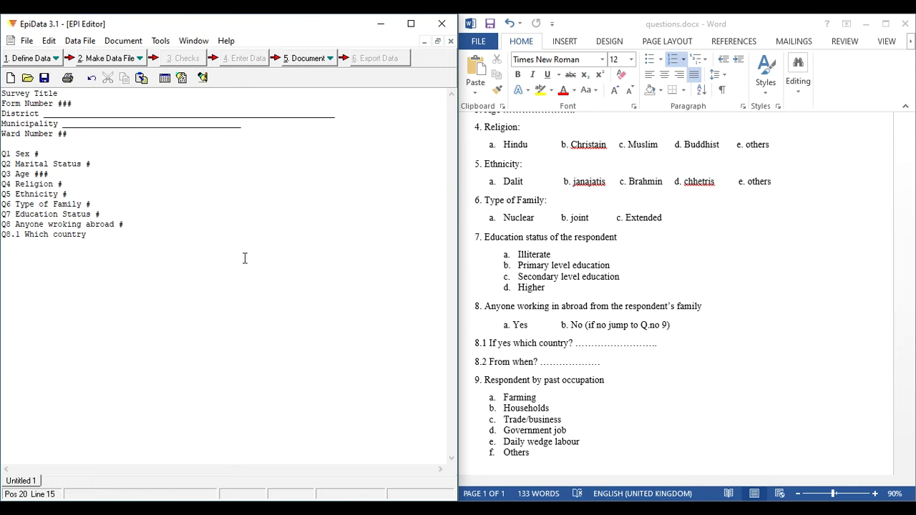
text( _____________________________)
- Add the two-digit numeric field line "Q8.2 From when ##" below the country question
key(Return)
text(Q8.2)
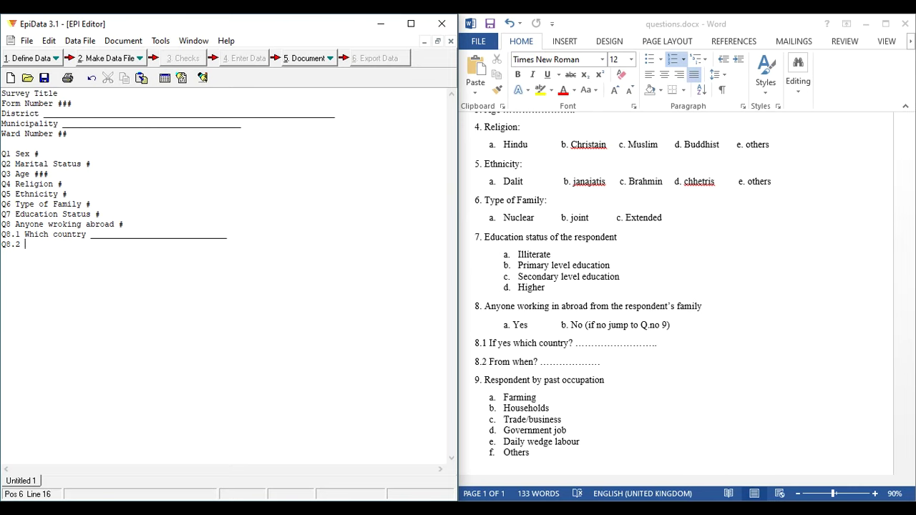
text( From when)
text(##)
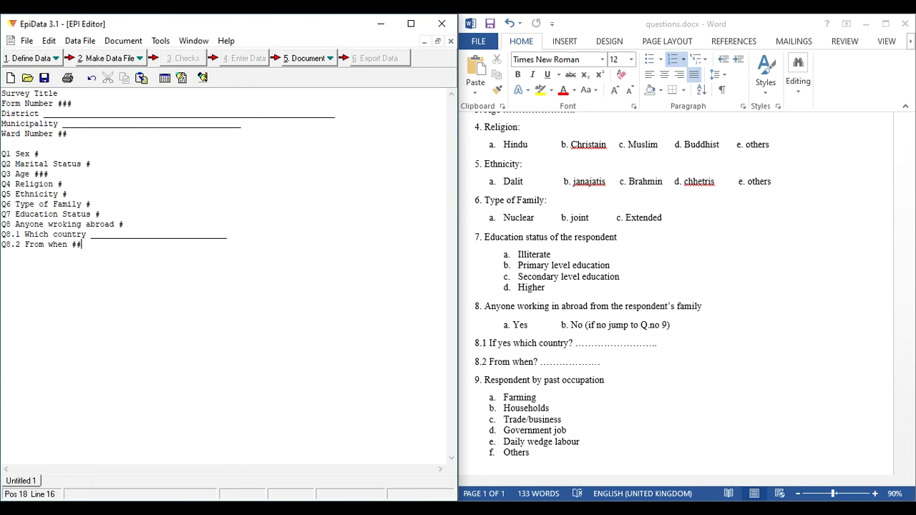
- Add the one-digit field line "Q9 Occupation #" as the last question
key(Return)
text(Q)
text(9 Occupation)
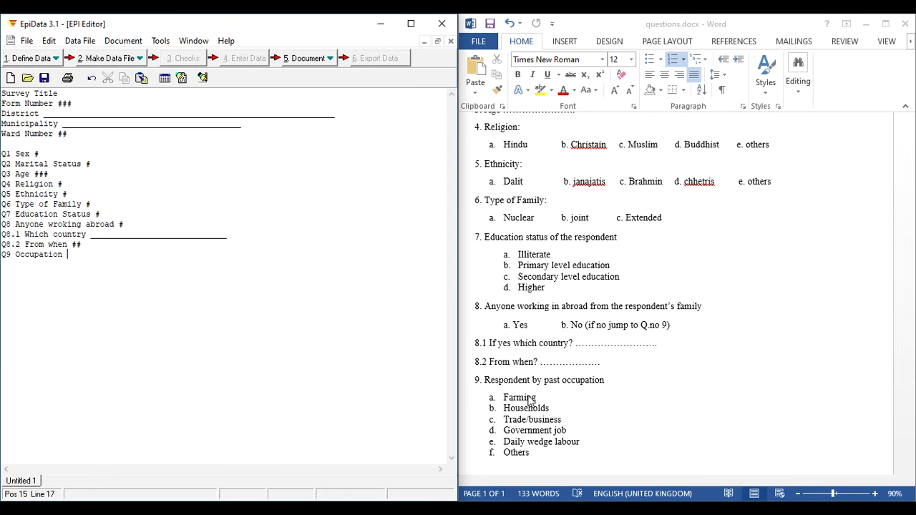
text(#)
- Minimize the Word document and maximize the window containing the questionnaire
drag(335, 29, 360, 29)
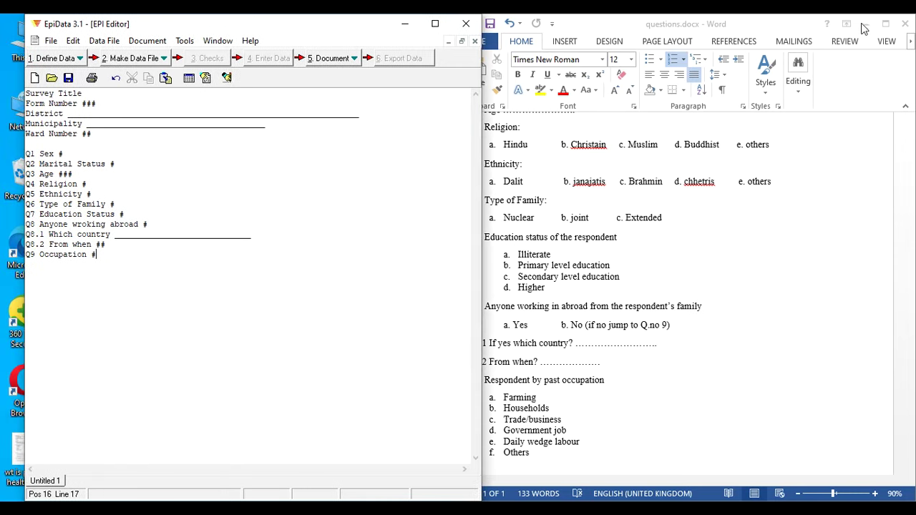
click(738, 237)
scroll(734, 286, up, 7)
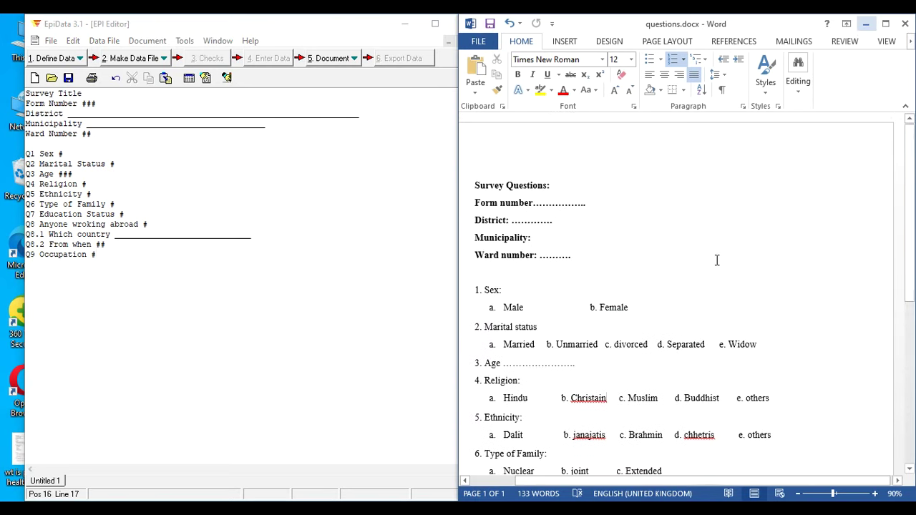
drag(907, 250, 901, 180)
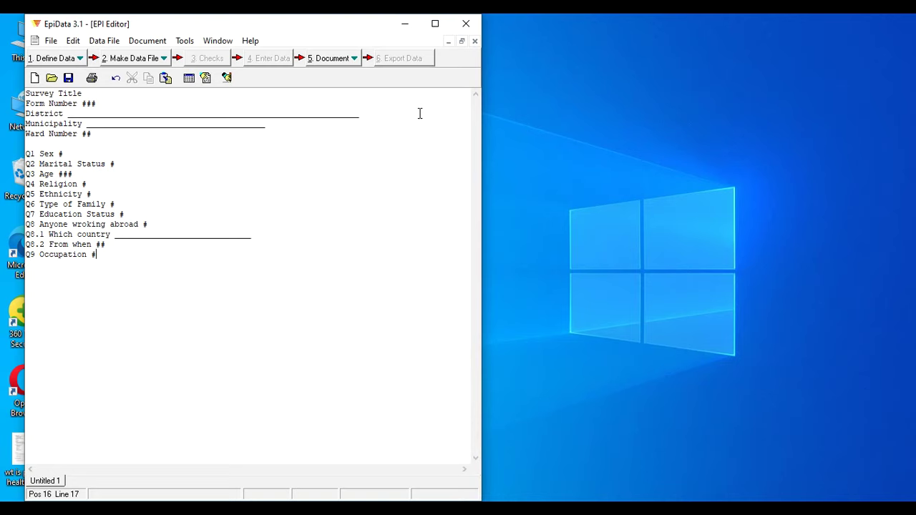
click(865, 24)
drag(327, 28, 464, 29)
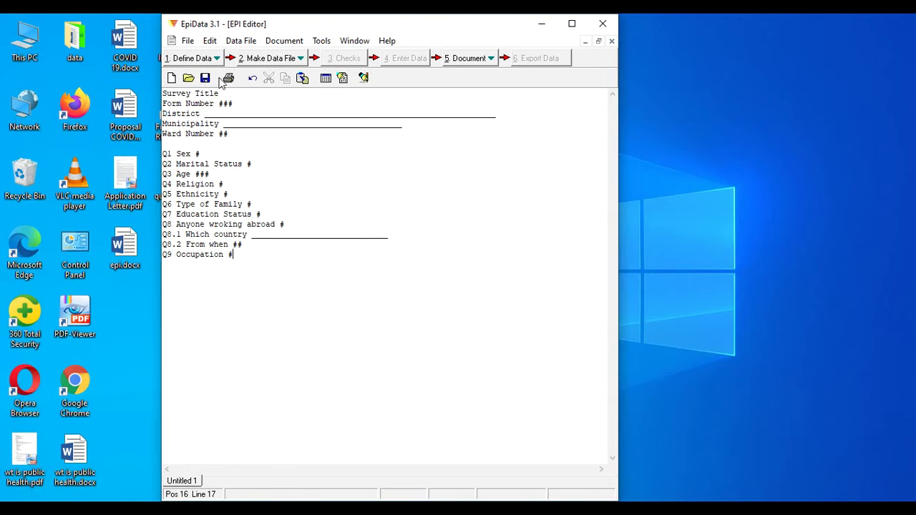
click(572, 24)
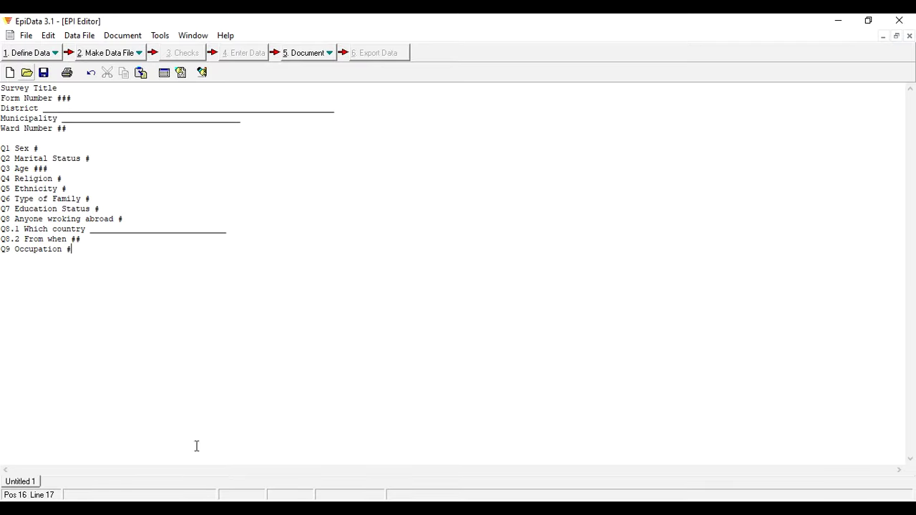
click(135, 175)
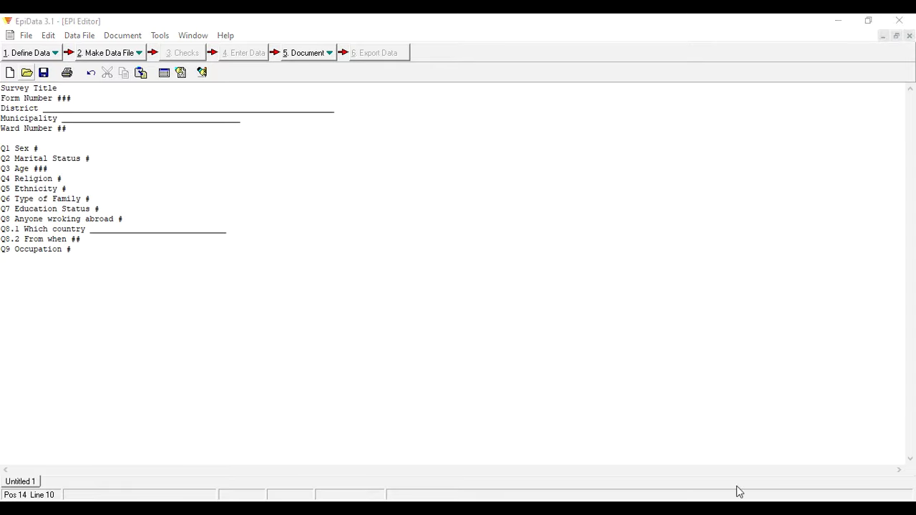
click(730, 322)
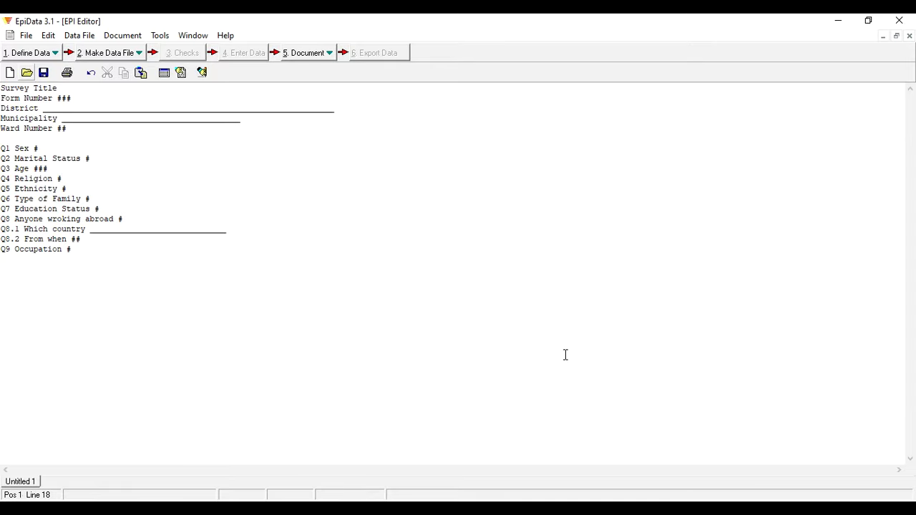
click(737, 509)
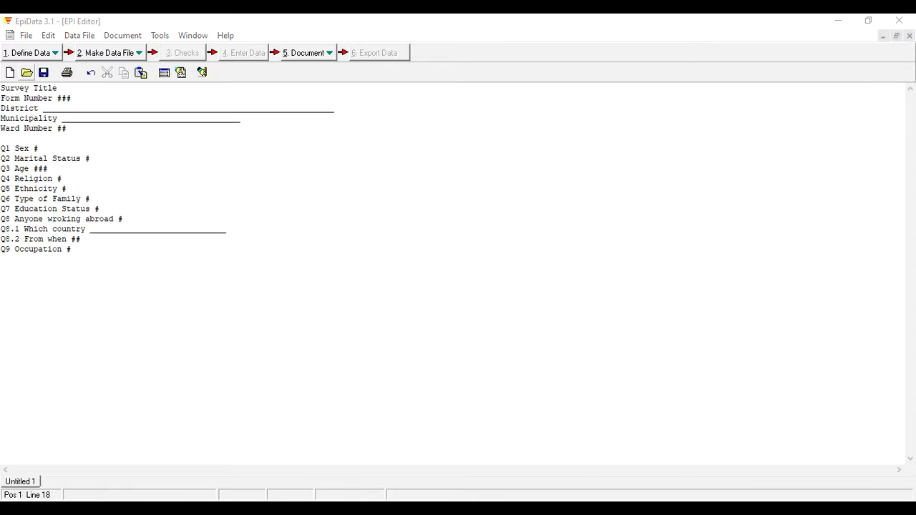
click(508, 305)
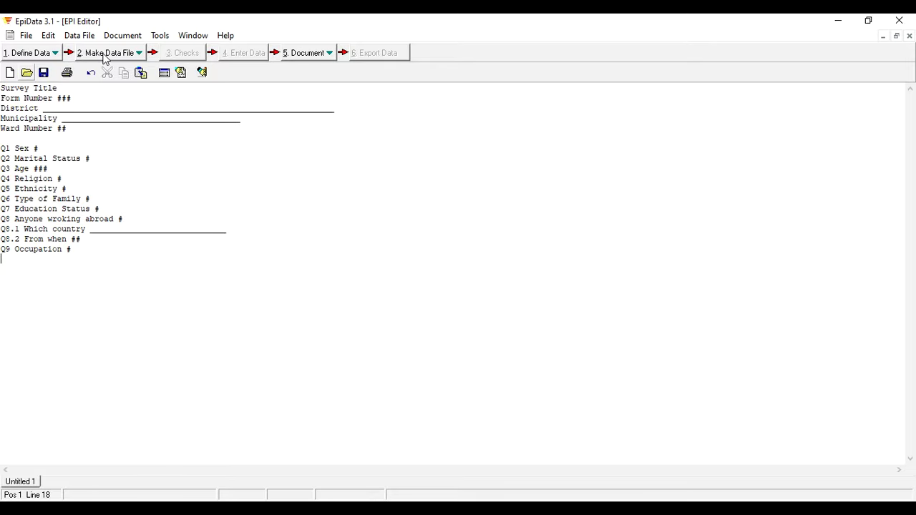
click(235, 167)
- Preview the data form built from the questionnaire, and compare it with the questionnaire text
click(138, 54)
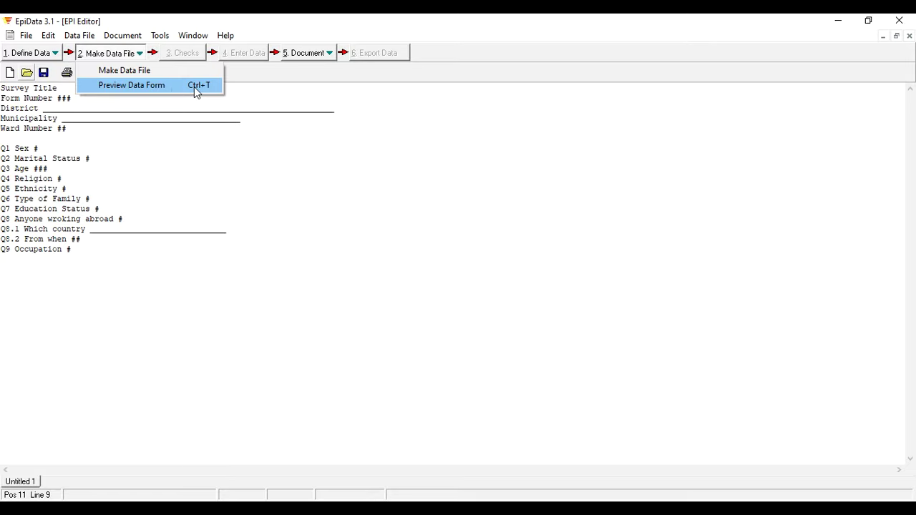
click(149, 87)
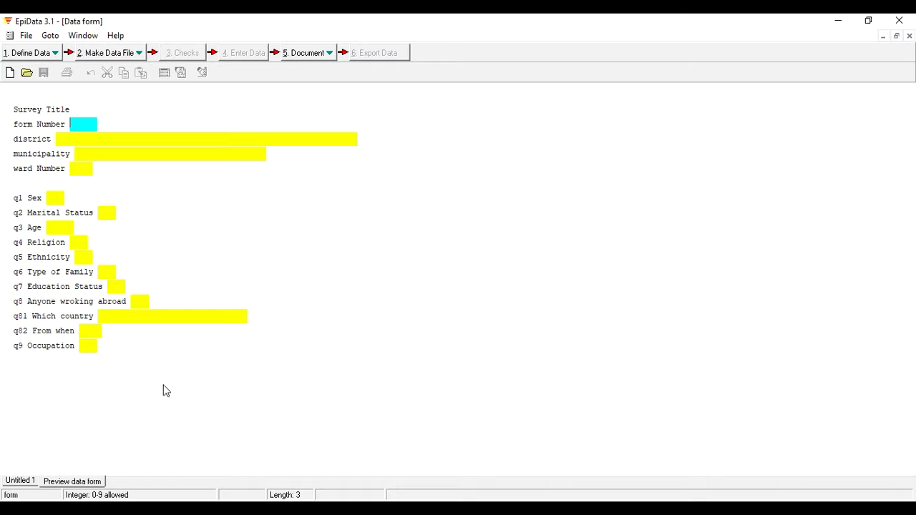
click(35, 481)
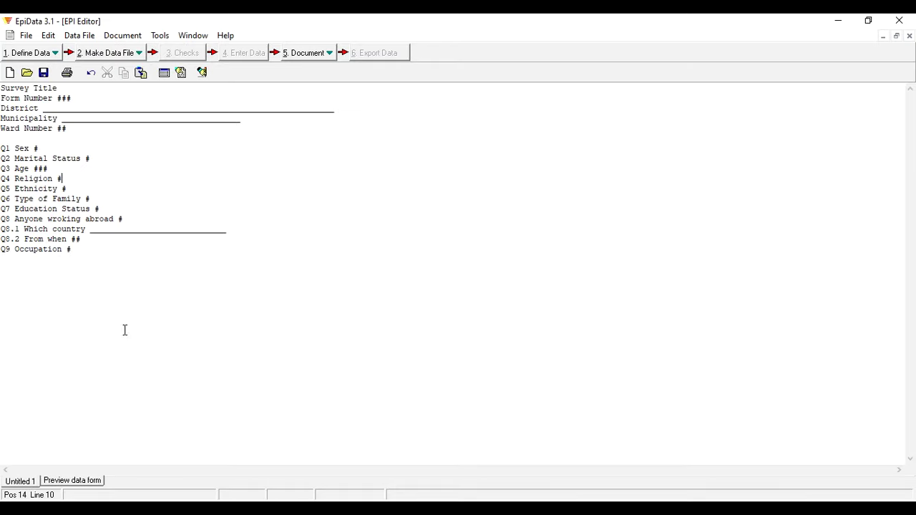
click(51, 481)
click(28, 481)
click(58, 482)
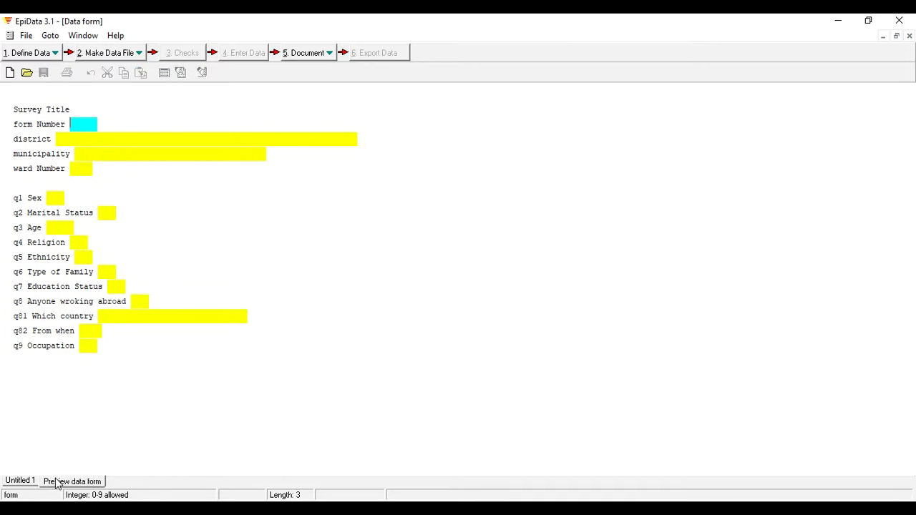
click(30, 481)
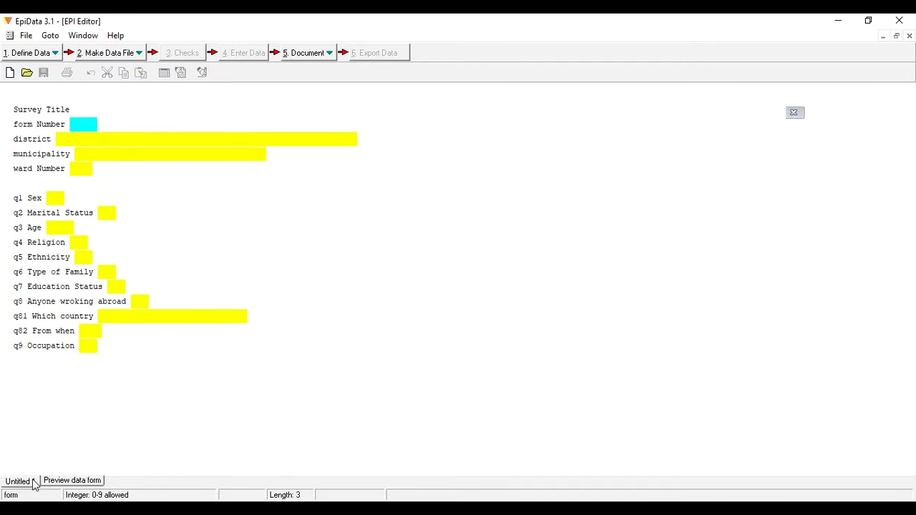
- Start making the data file, agree to save the questionnaire changes, and name the file "survey Question.qes"
click(139, 55)
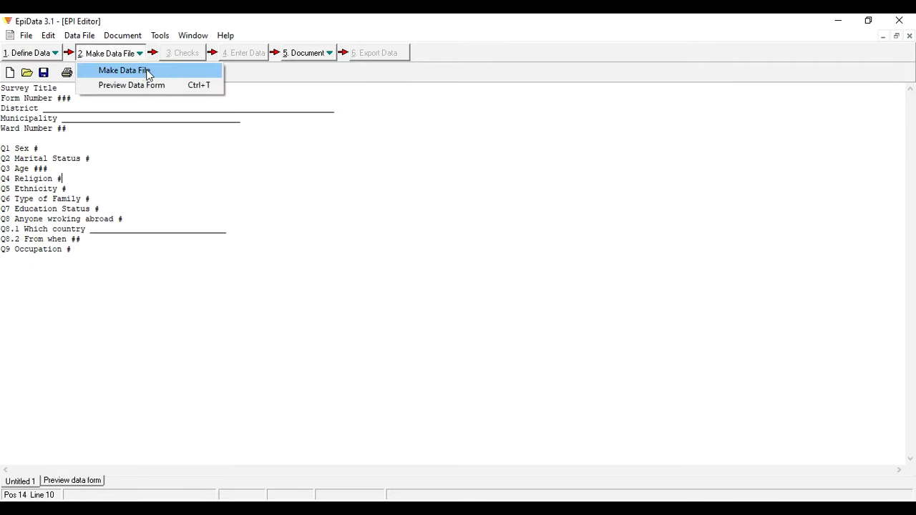
click(148, 71)
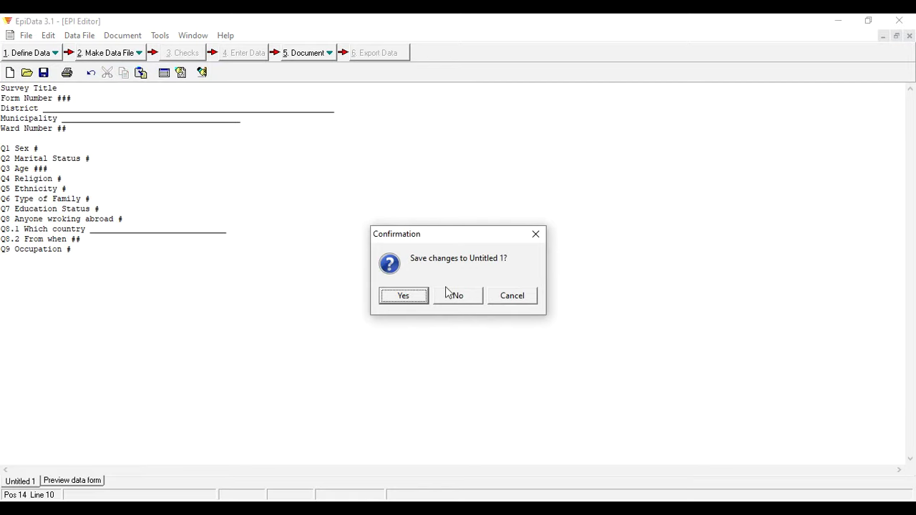
click(411, 299)
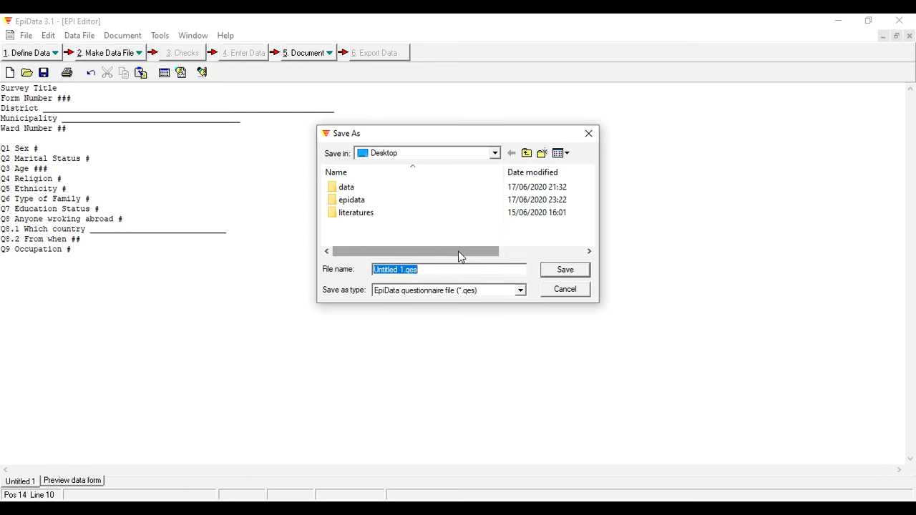
click(435, 272)
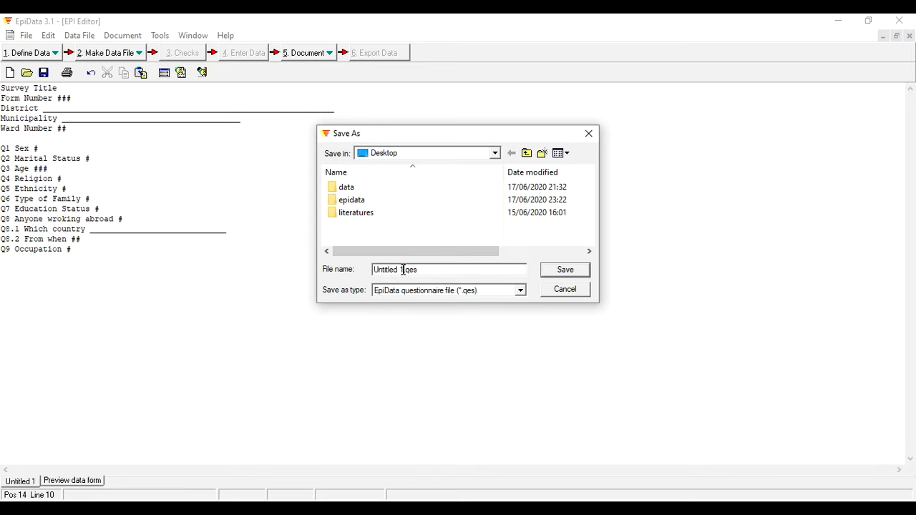
drag(405, 270, 368, 269)
text(survey Question)
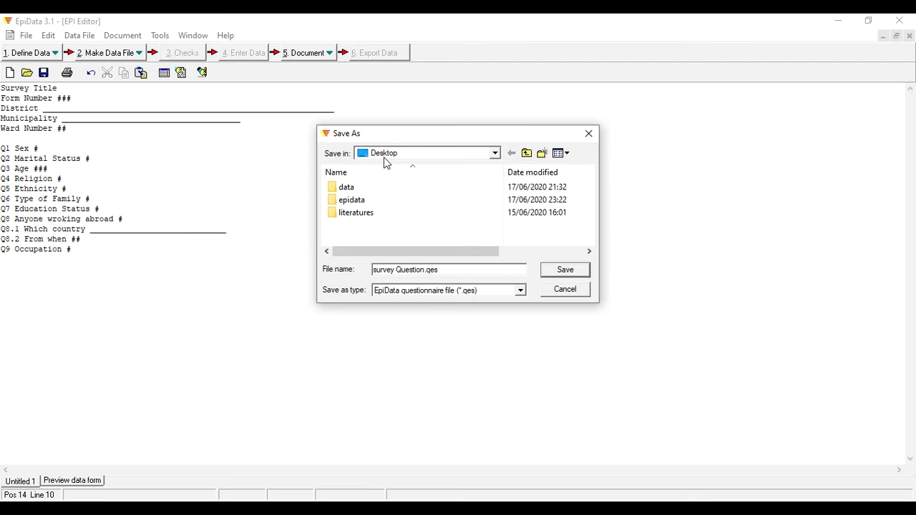
- Create a folder named "epiii" on the Desktop and save the questionnaire in it as survey Question.qes
click(542, 153)
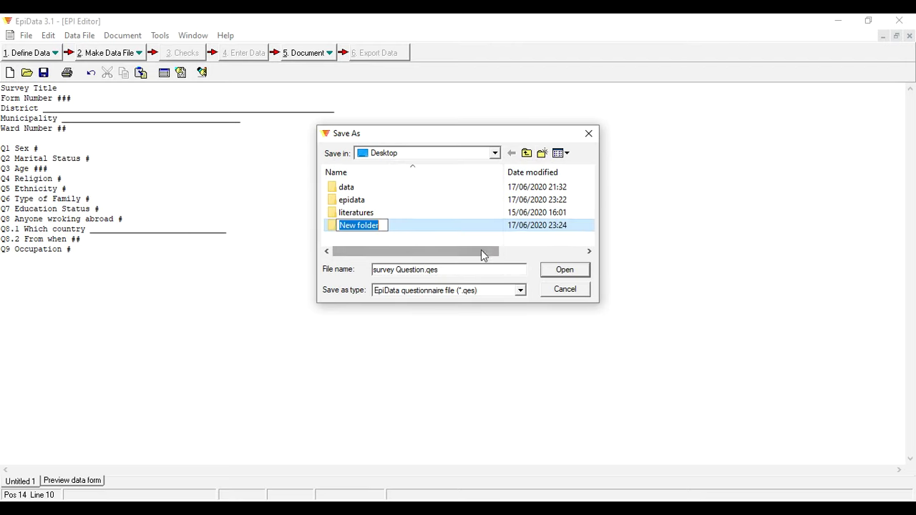
text(epii)
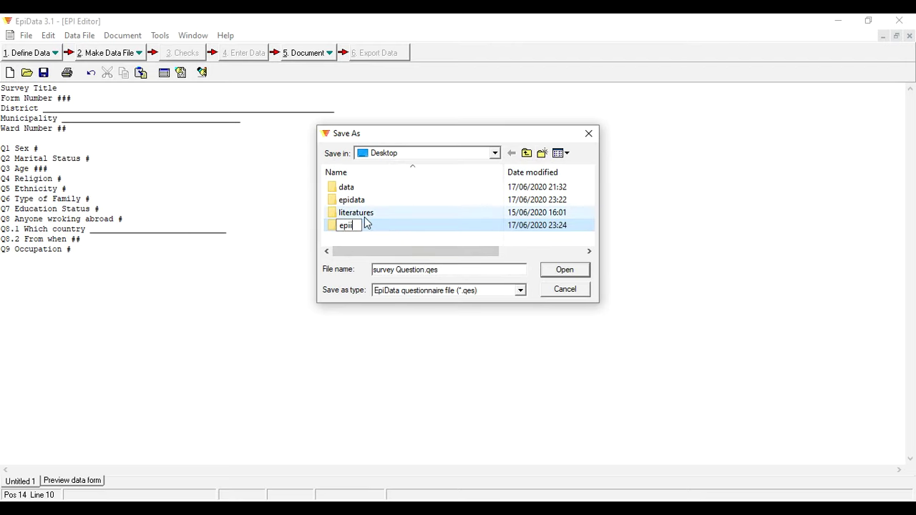
text(i)
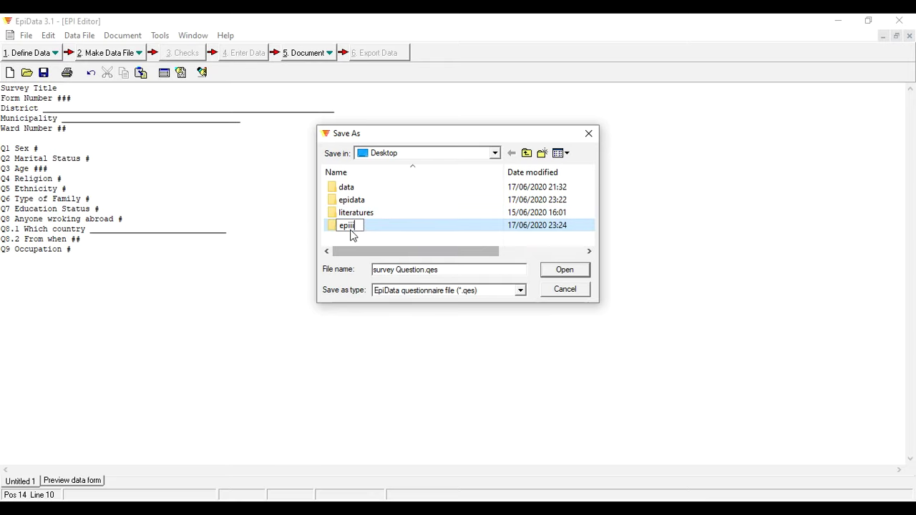
key(Return)
double_click(340, 228)
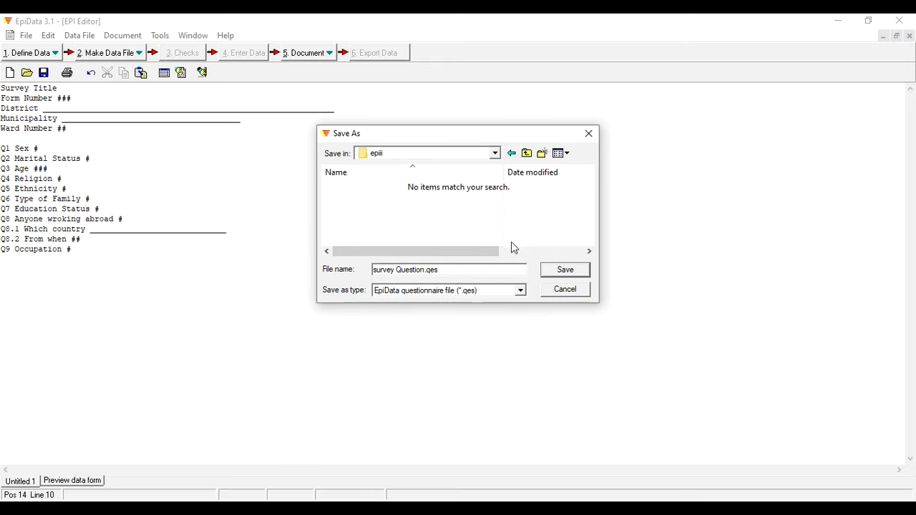
drag(515, 136, 527, 121)
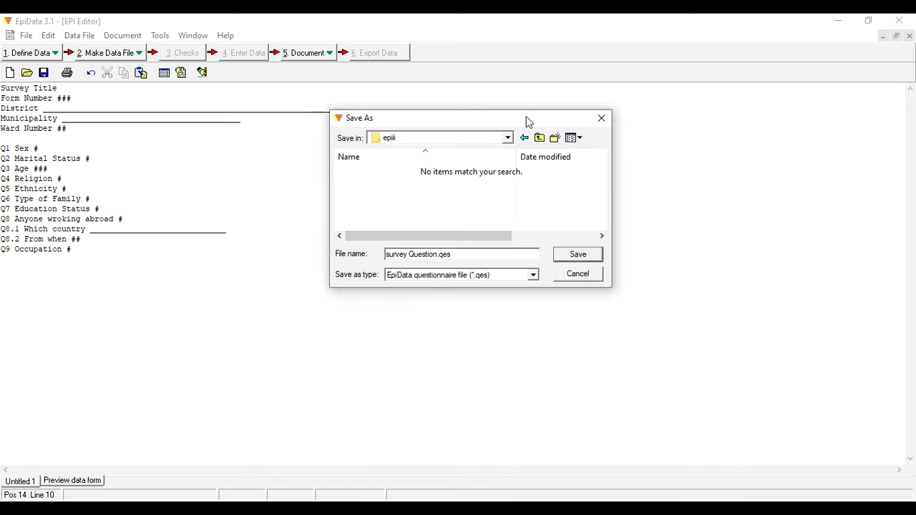
click(570, 256)
- Create the data file survey Question.rec in the epiii folder, leaving its data file label blank
click(406, 311)
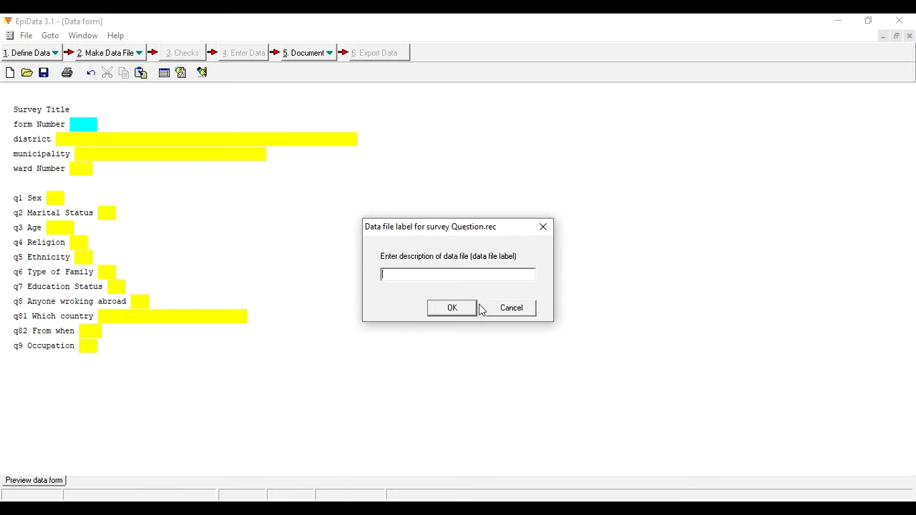
click(453, 308)
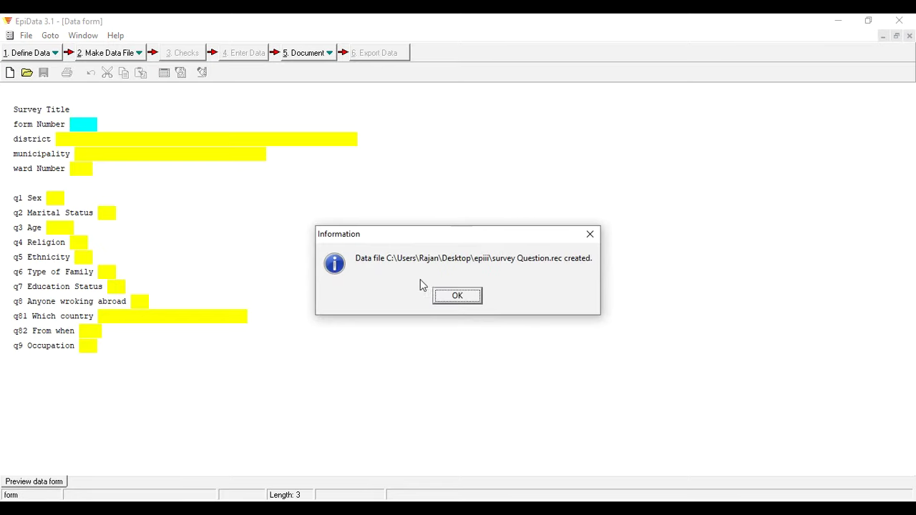
click(461, 298)
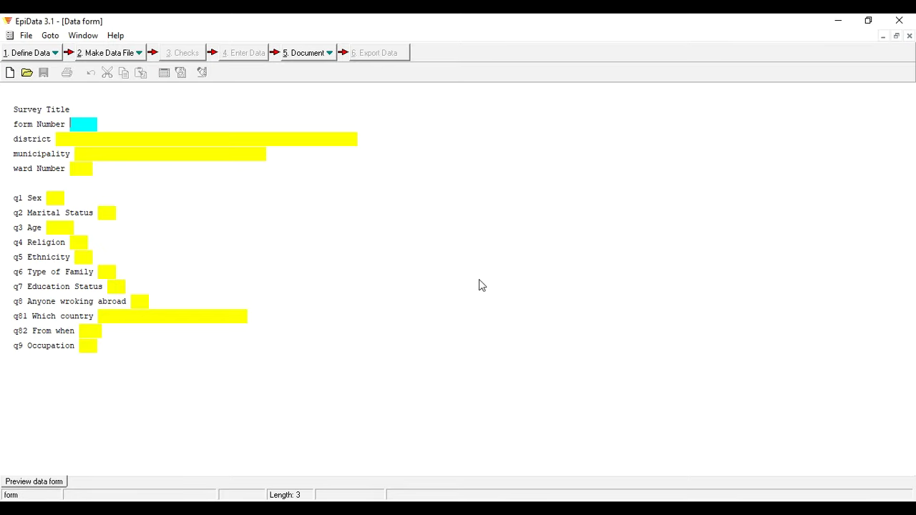
- Minimize EpiData and refresh the desktop several times
click(842, 23)
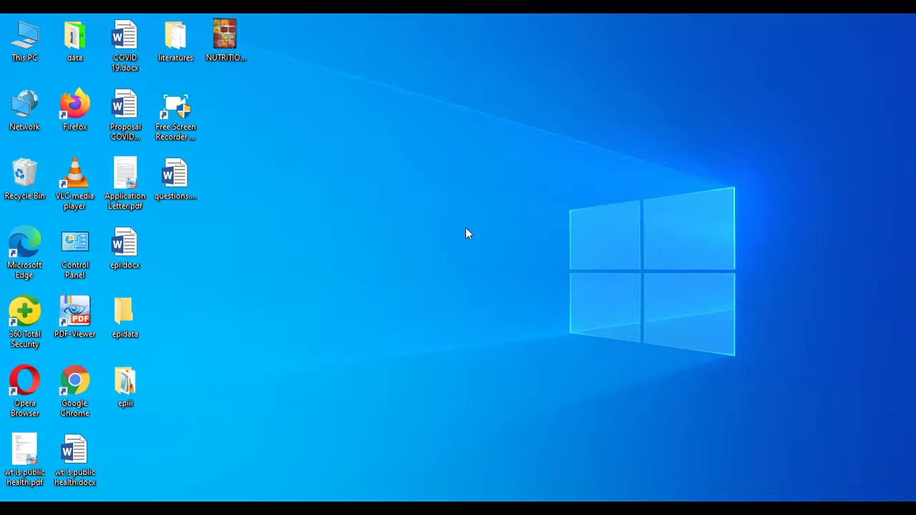
right_click(451, 196)
click(463, 241)
right_click(356, 142)
click(390, 179)
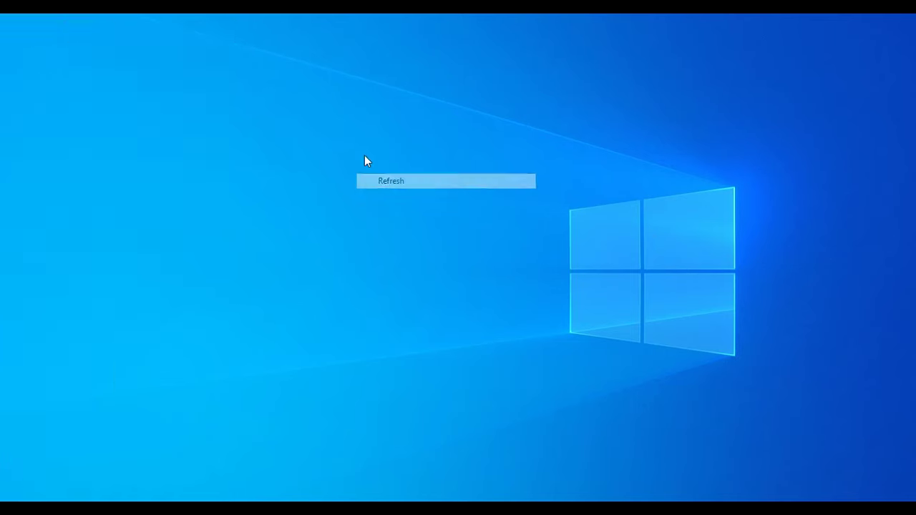
right_click(364, 155)
click(393, 198)
right_click(392, 197)
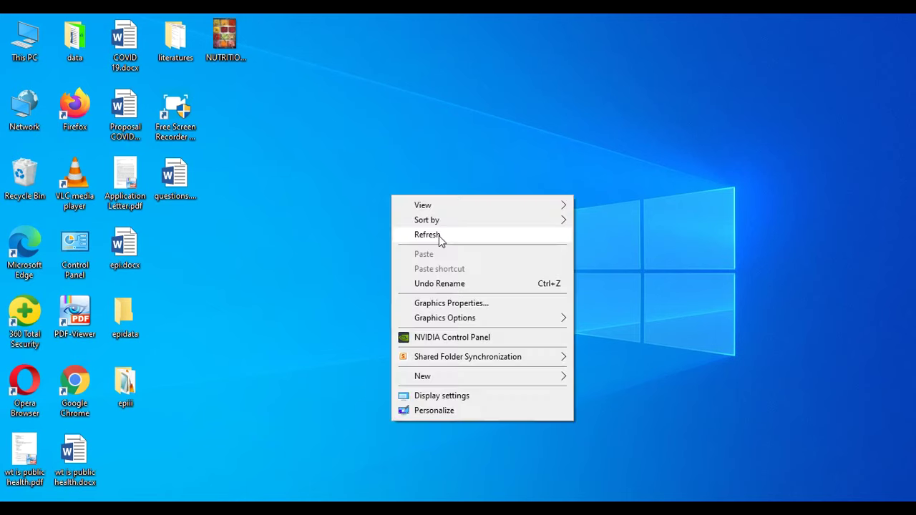
click(439, 235)
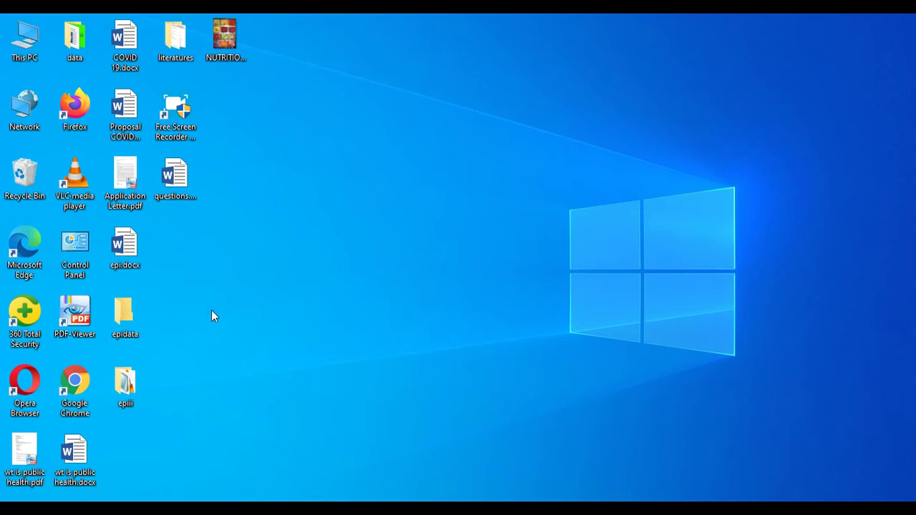
- Look inside the epidata and epiii folders on the desktop for the saved questionnaire and data files
double_click(126, 327)
click(824, 71)
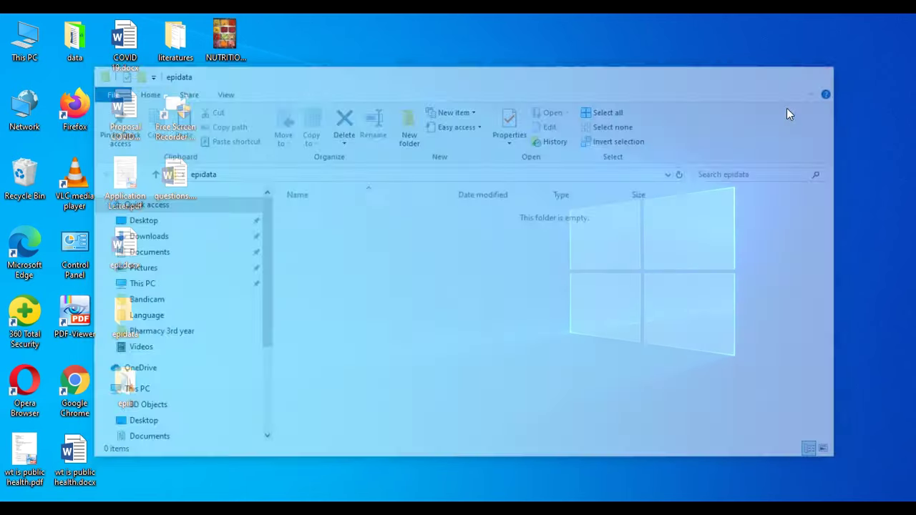
click(135, 381)
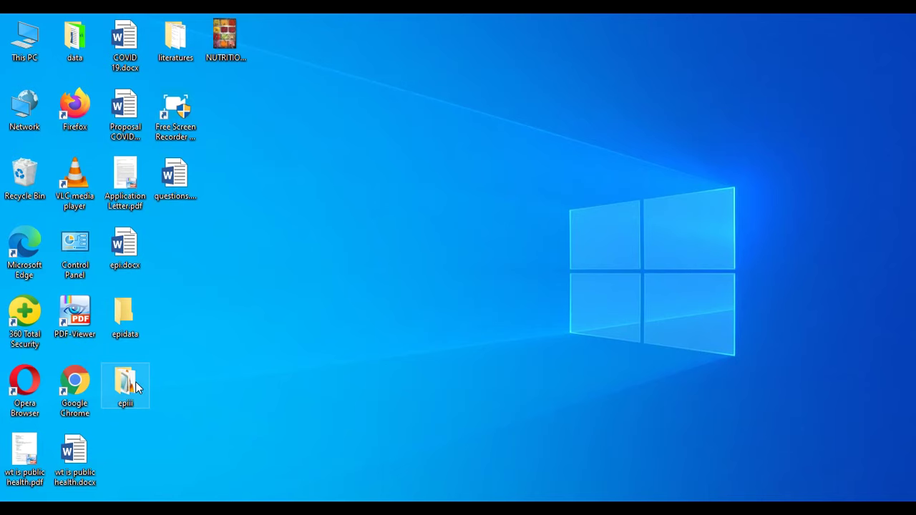
double_click(136, 386)
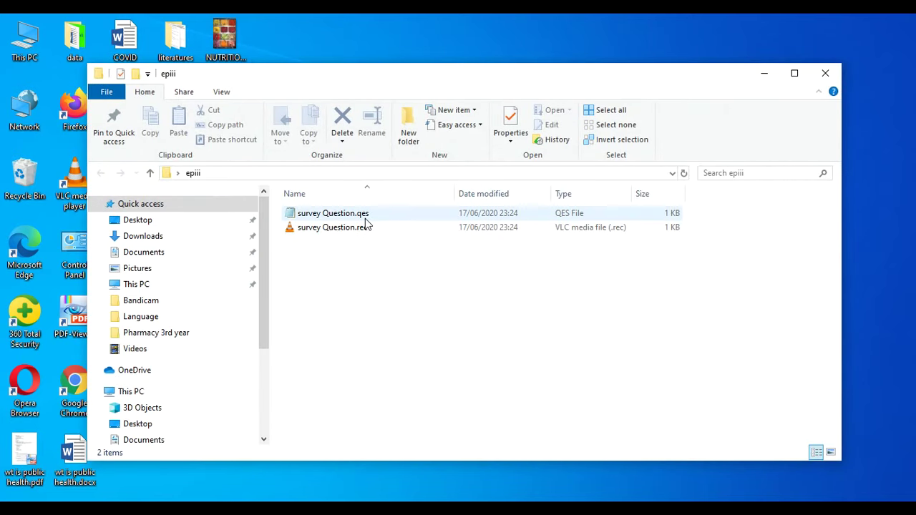
click(379, 215)
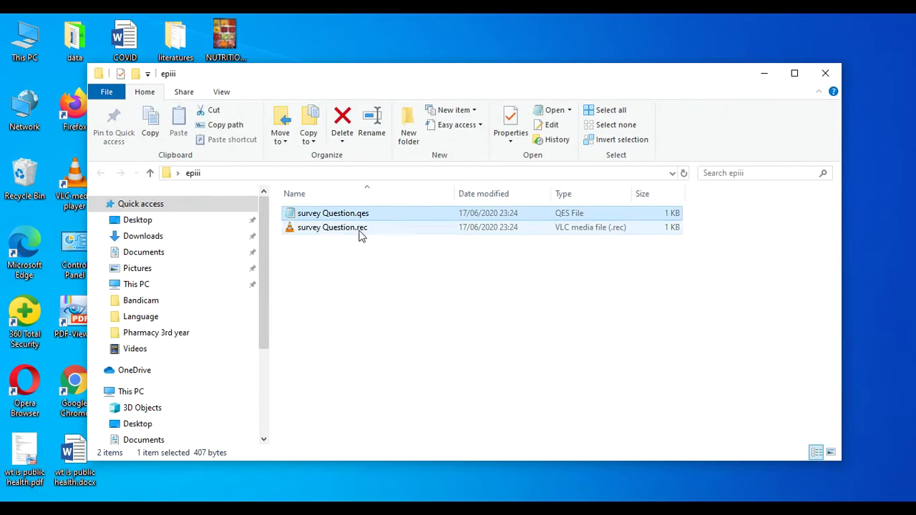
click(361, 230)
- Review the text of survey Question.qes in Notepad, close it, and minimize the epiii folder window
click(364, 215)
double_click(364, 214)
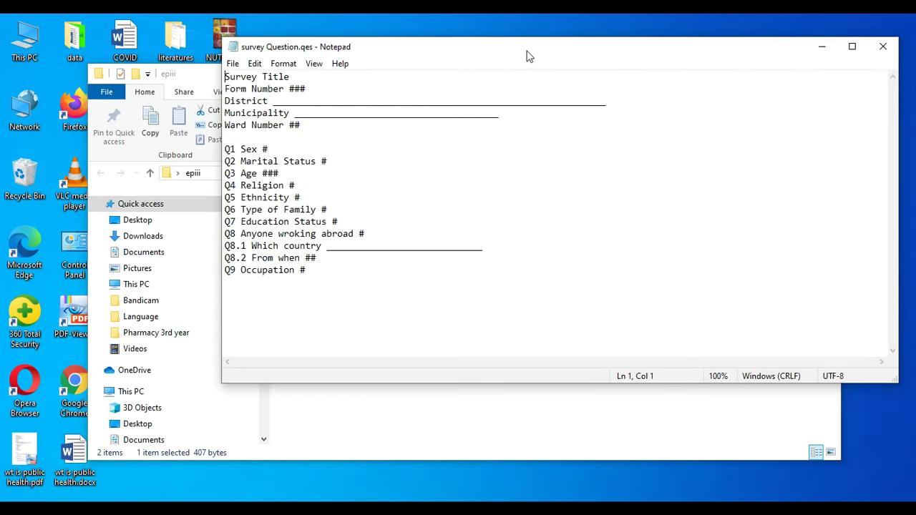
drag(528, 53, 421, 69)
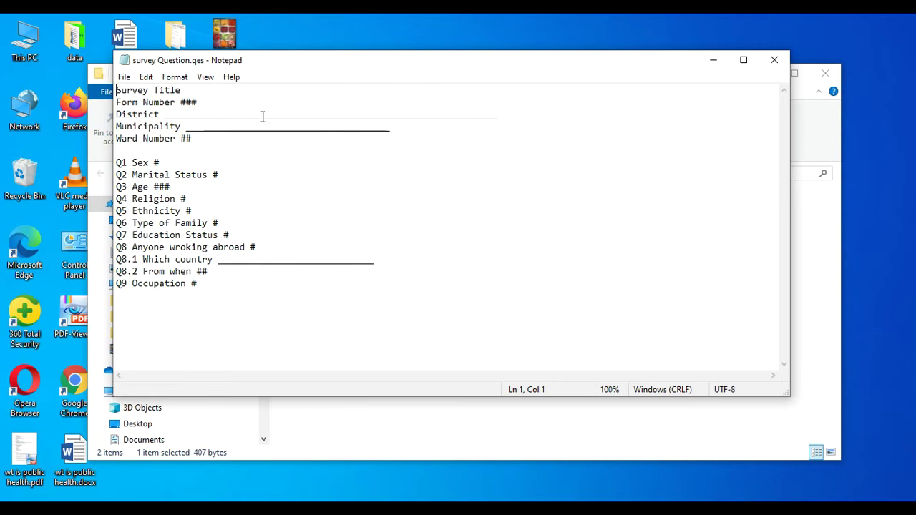
click(774, 60)
click(764, 73)
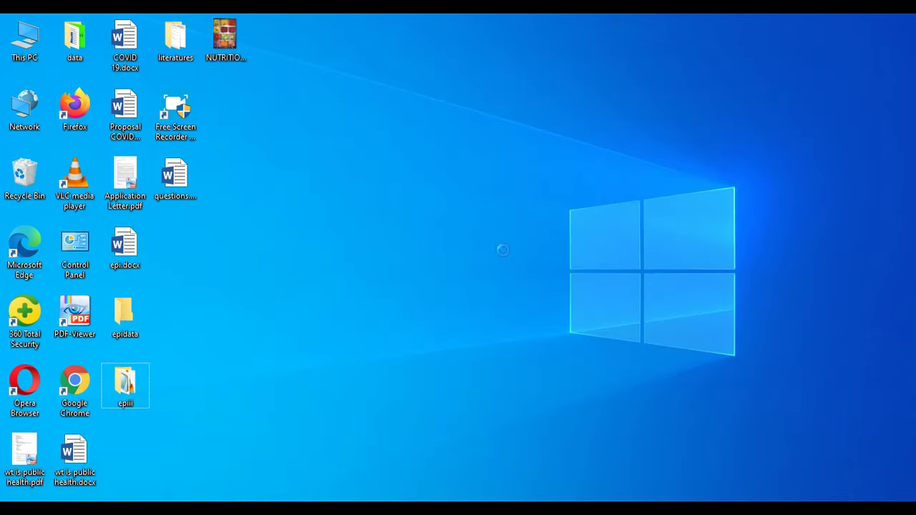
- Switch back to EpiData and close the data form preview
key(F5)
key(alt+Tab)
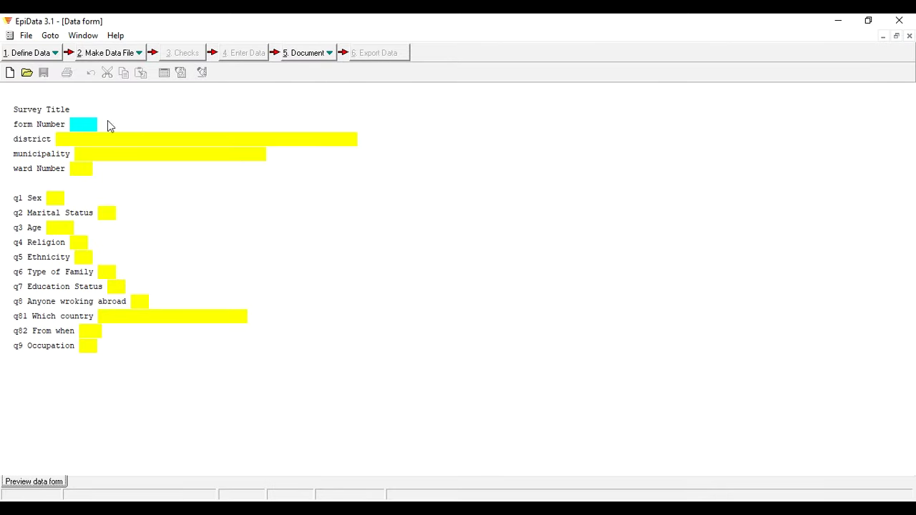
click(126, 56)
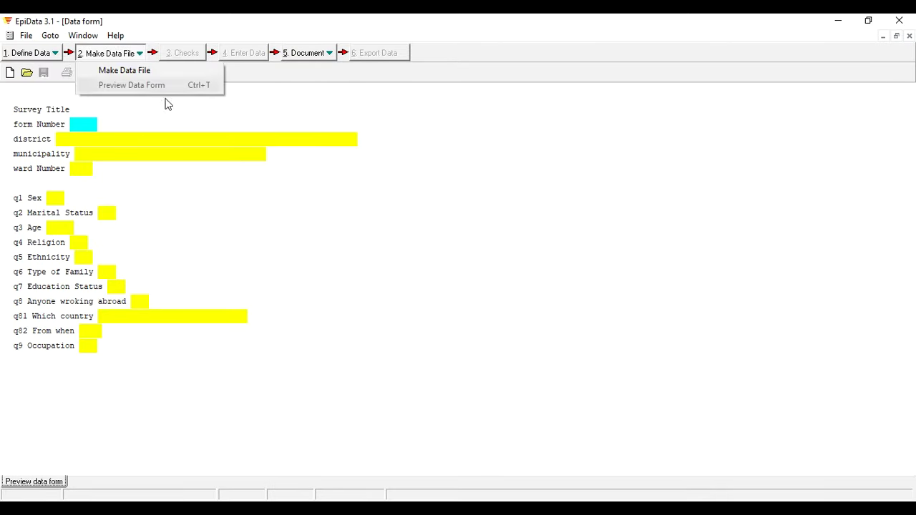
click(299, 123)
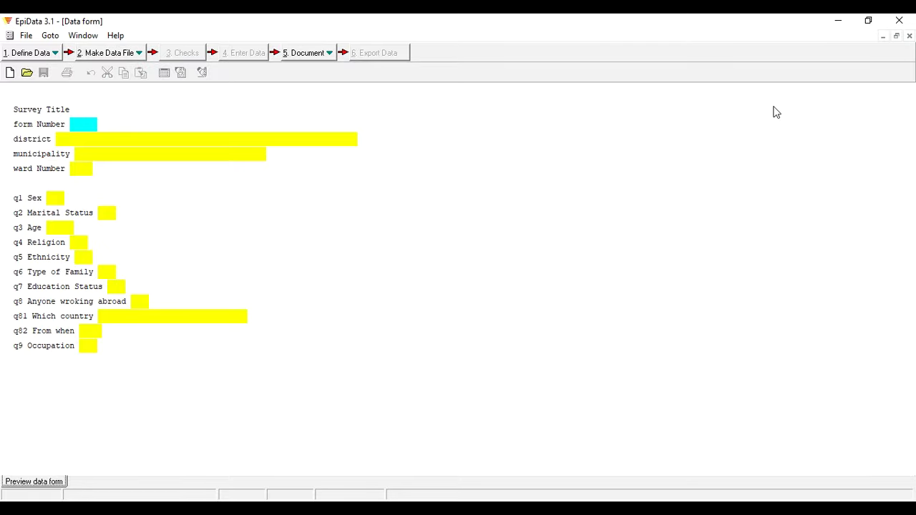
click(839, 20)
key(alt+Tab)
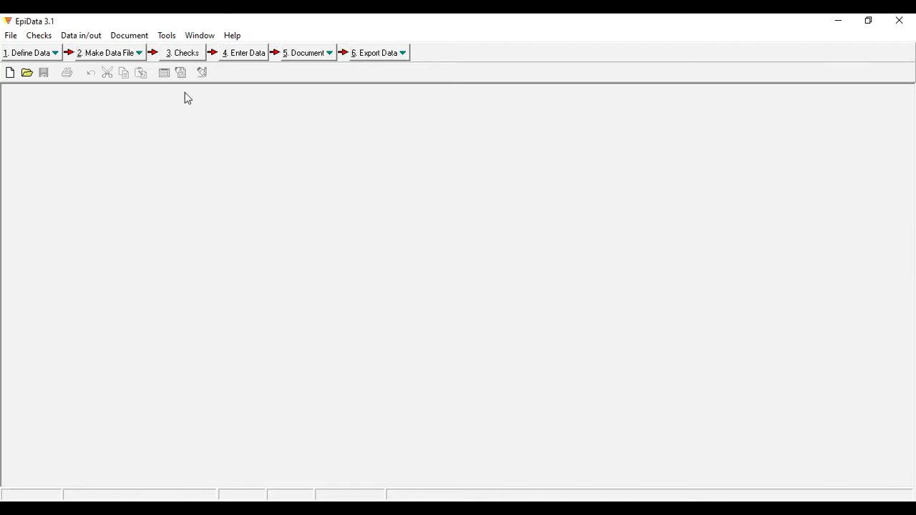
- Open survey Question.rec from the epiii folder for adding checks, and move the checks dialog further from the form fields
click(196, 55)
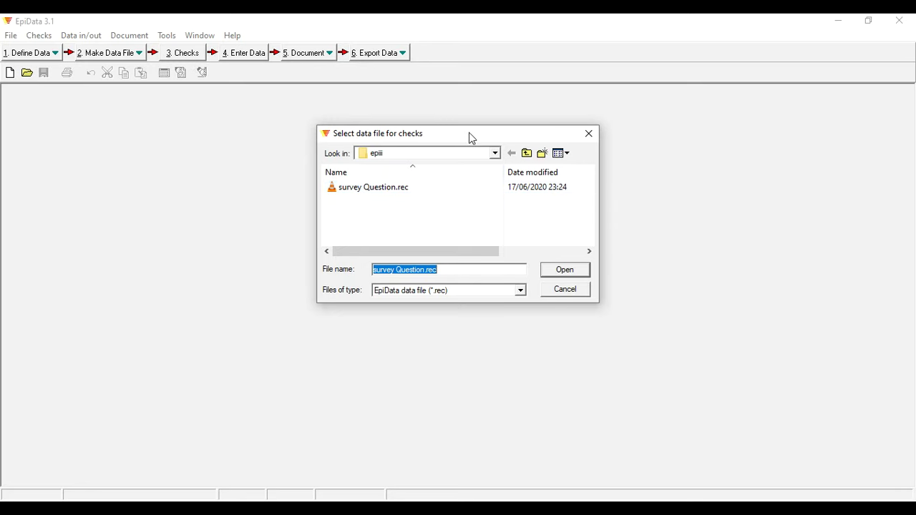
drag(473, 139, 453, 125)
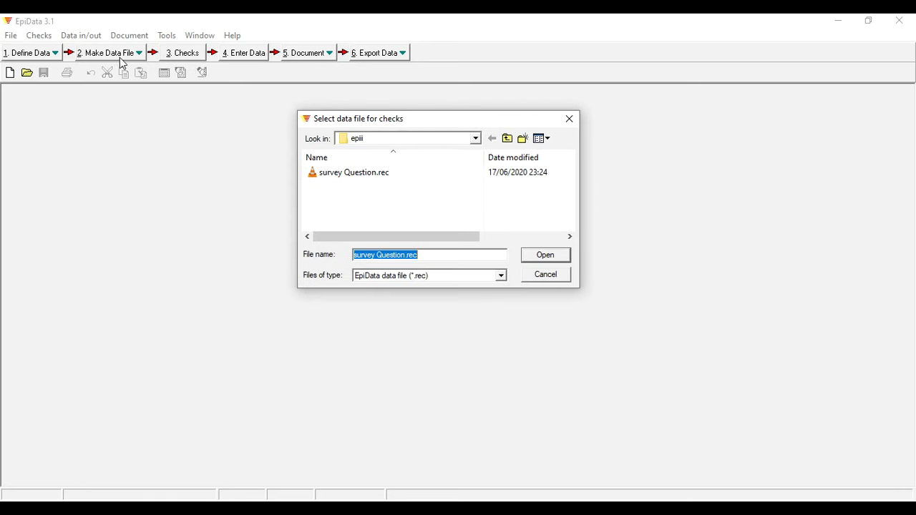
click(372, 177)
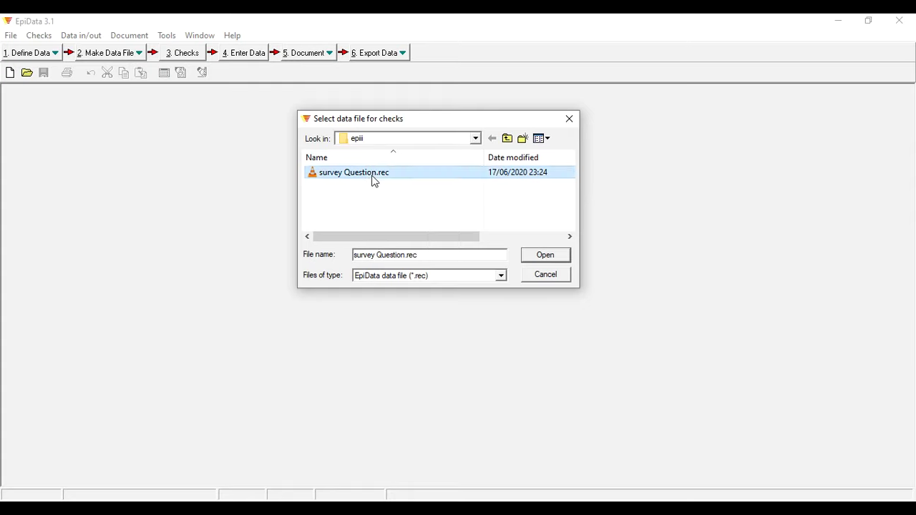
click(557, 262)
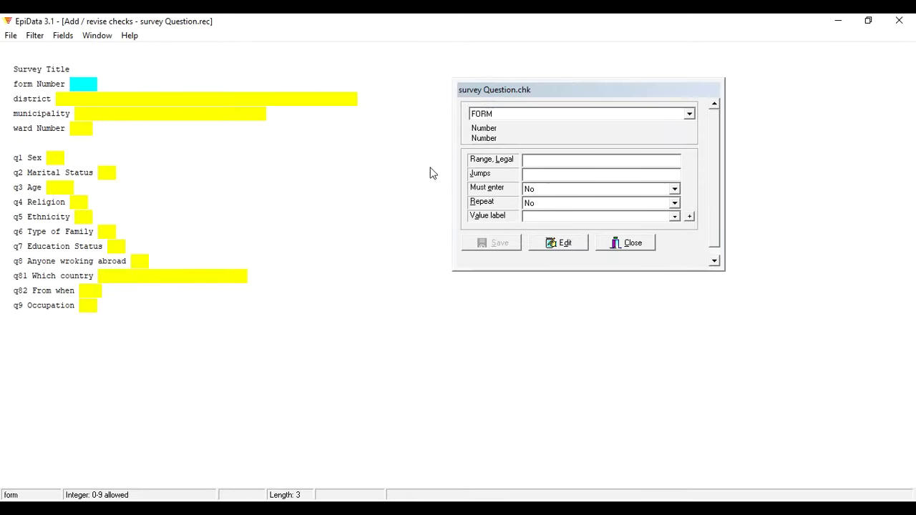
drag(552, 93, 599, 92)
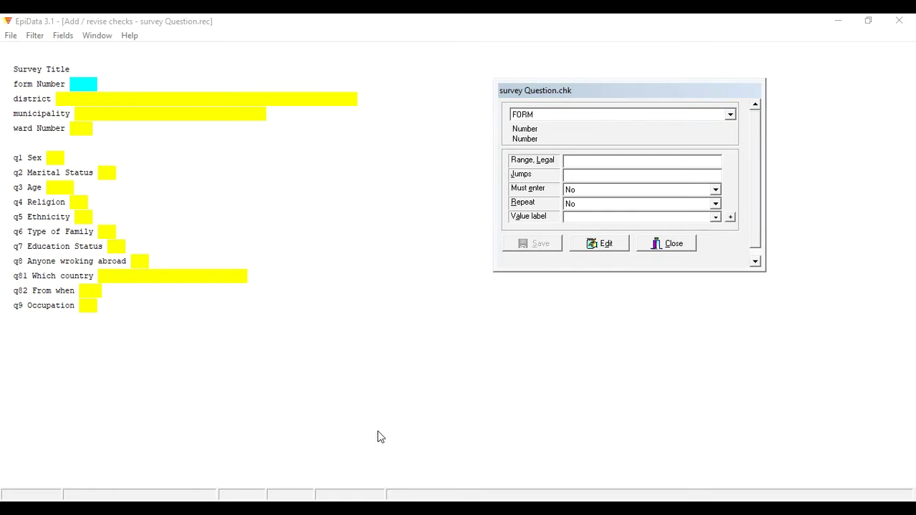
- Set the legal range of the form Number field to 1-100
click(575, 159)
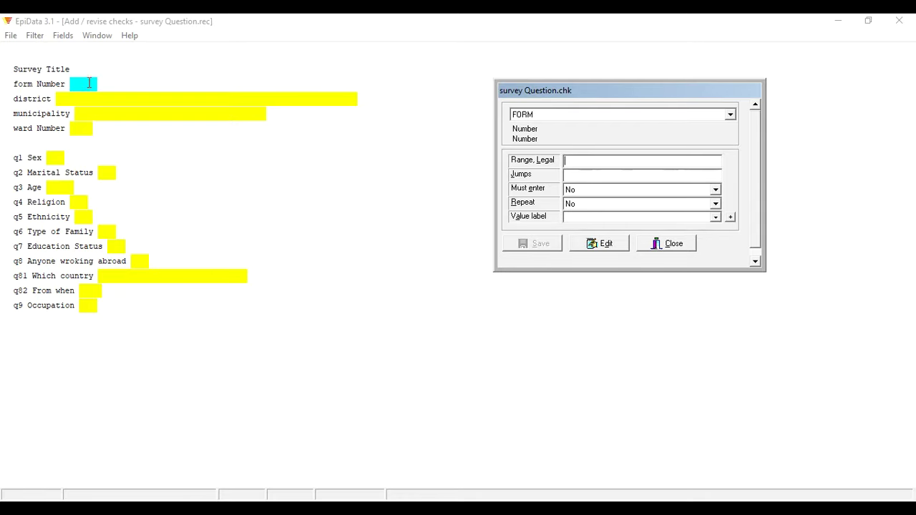
click(90, 84)
click(581, 161)
text(100)
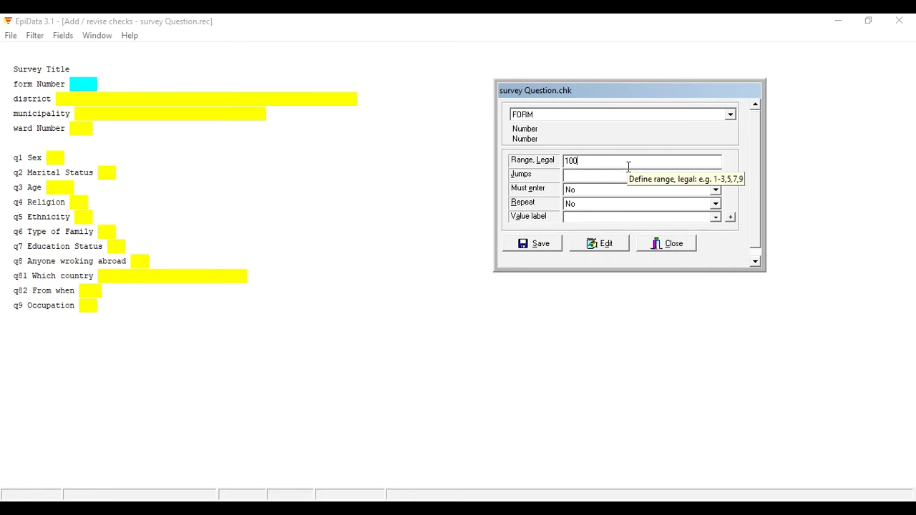
click(566, 160)
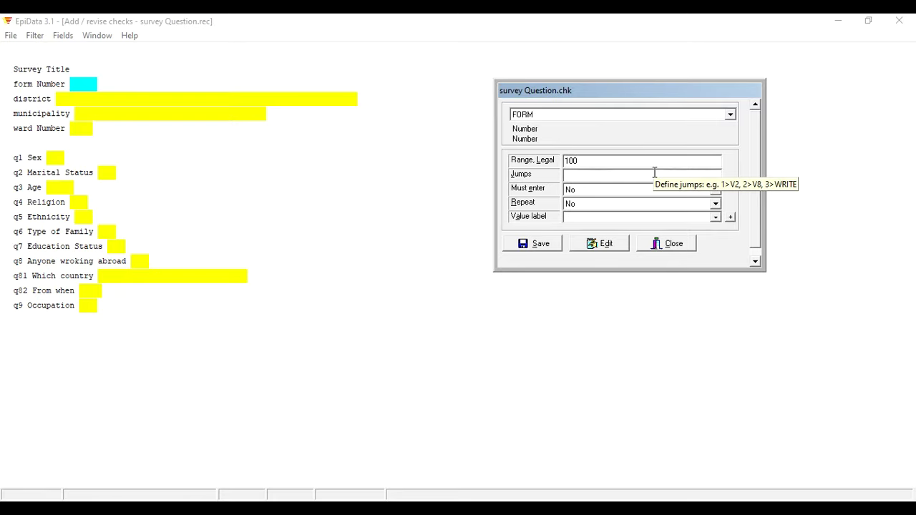
text(1-)
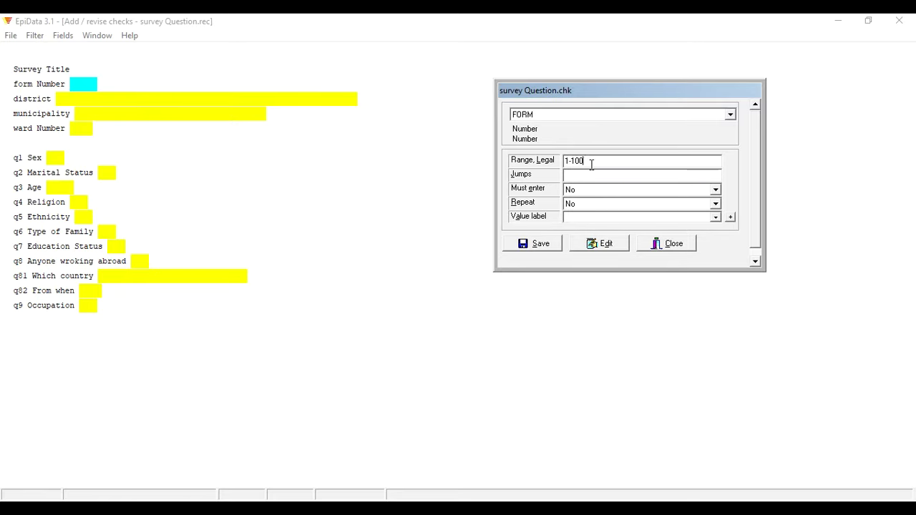
- Move the checks dialog higher and set Must enter to Yes for the form Number field
drag(598, 99, 594, 87)
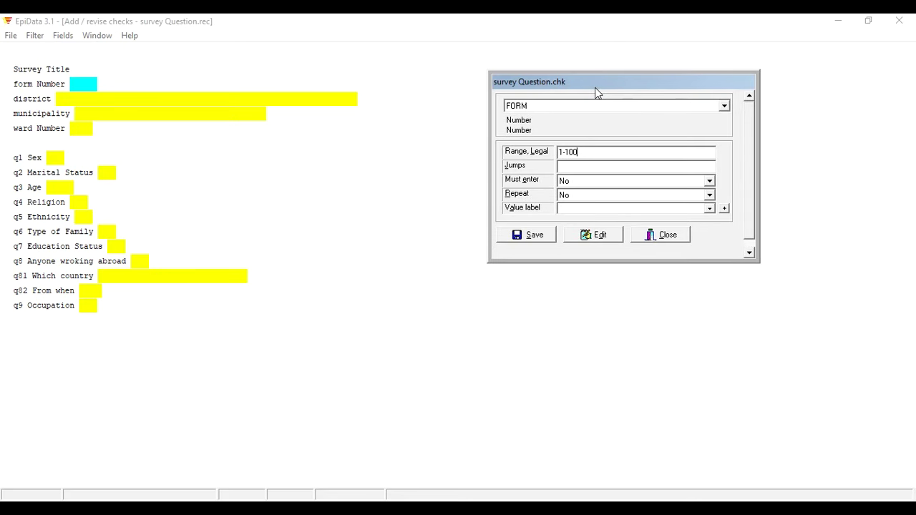
drag(597, 83, 597, 72)
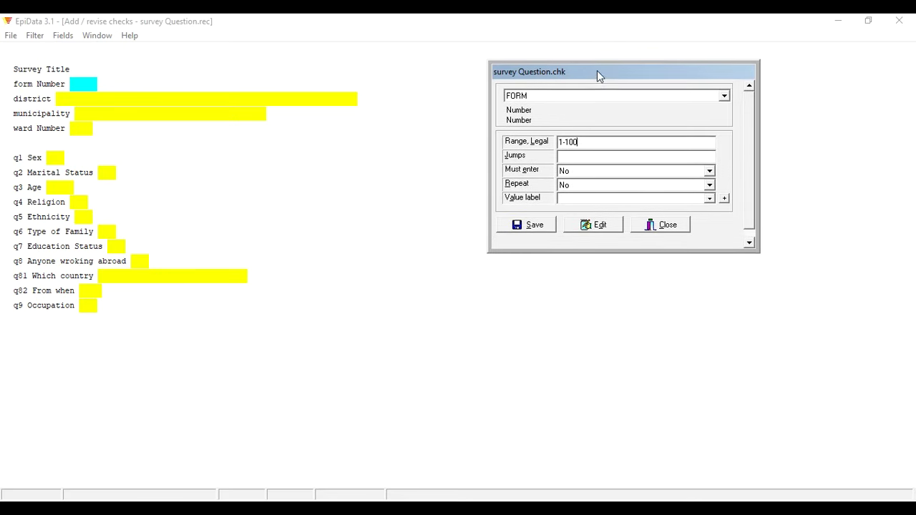
click(581, 156)
click(583, 141)
click(662, 172)
click(589, 196)
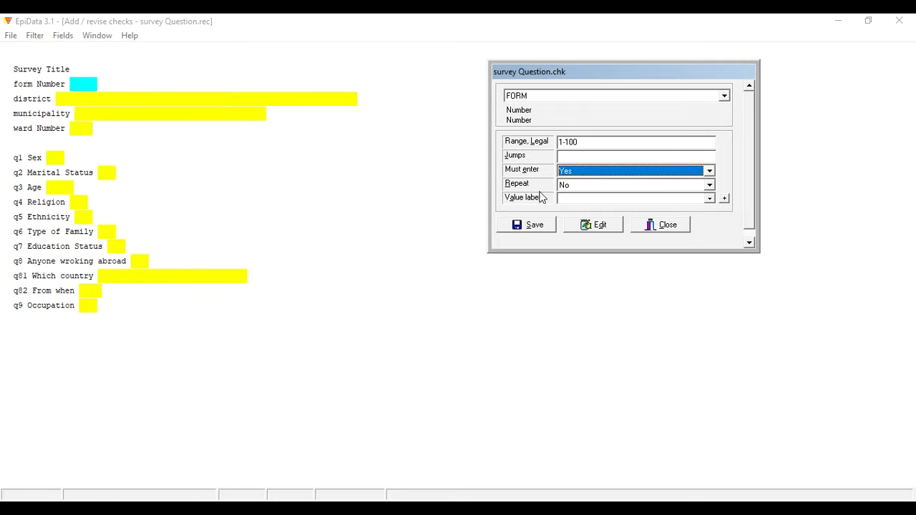
- Keep Repeat at No for the form Number field, save its checks, and reselect the field to review them
click(581, 189)
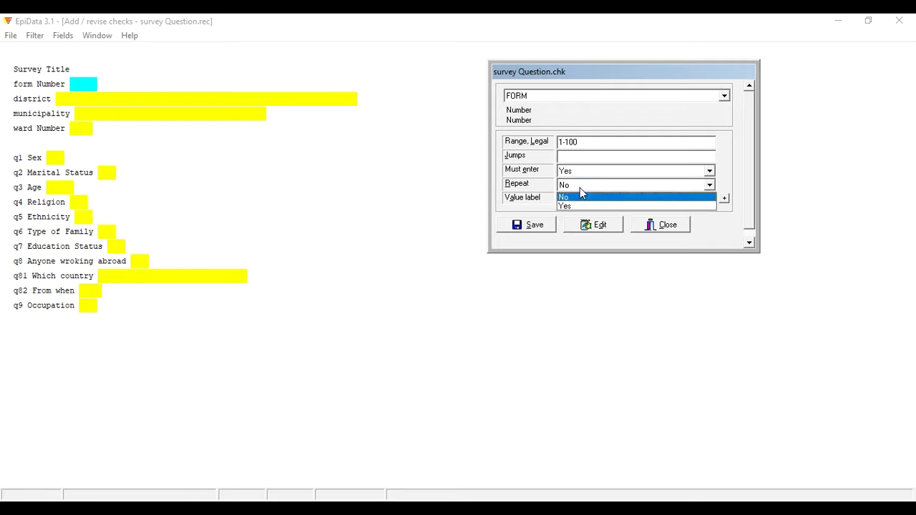
click(580, 189)
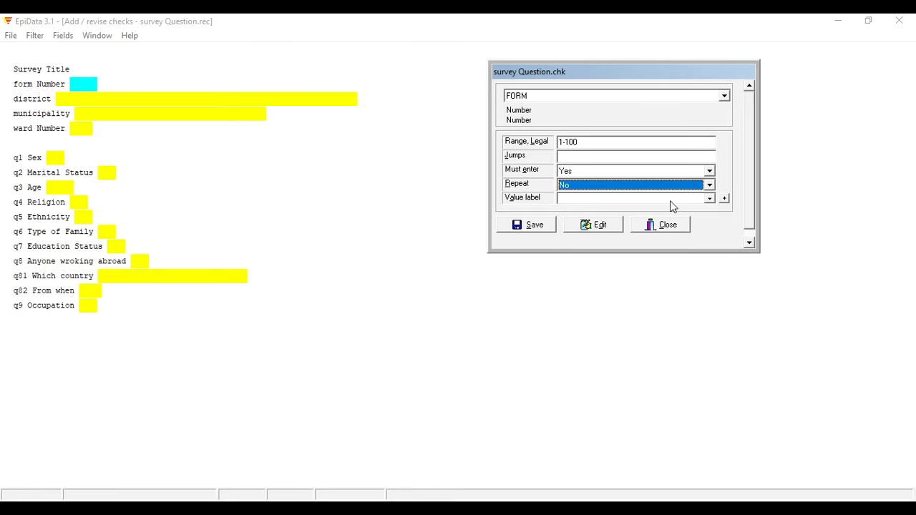
click(538, 231)
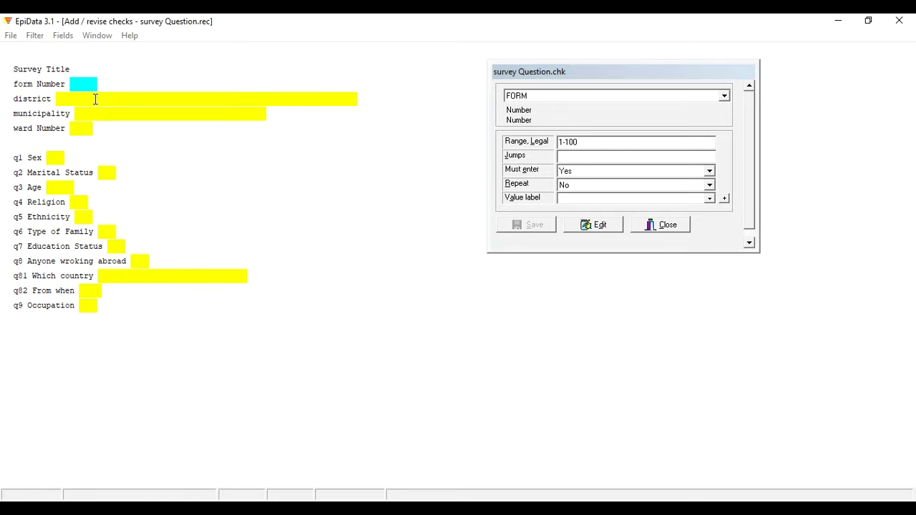
click(95, 99)
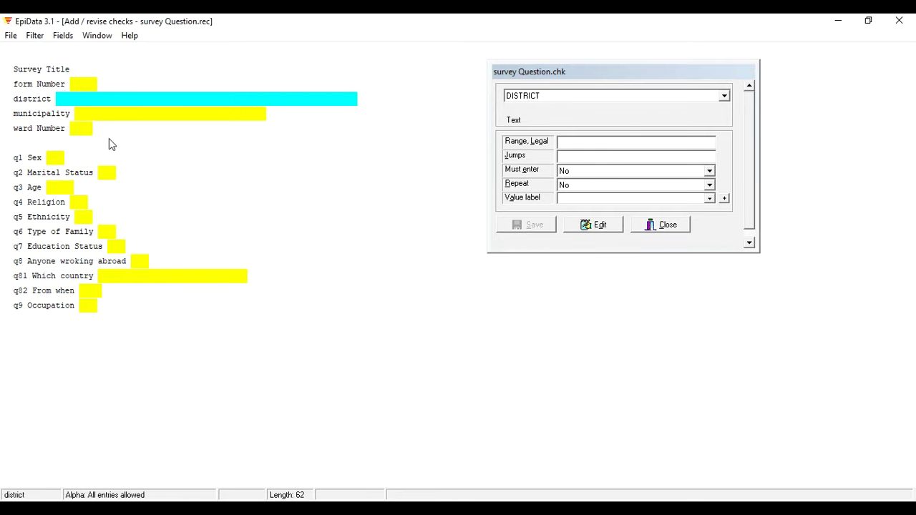
click(90, 84)
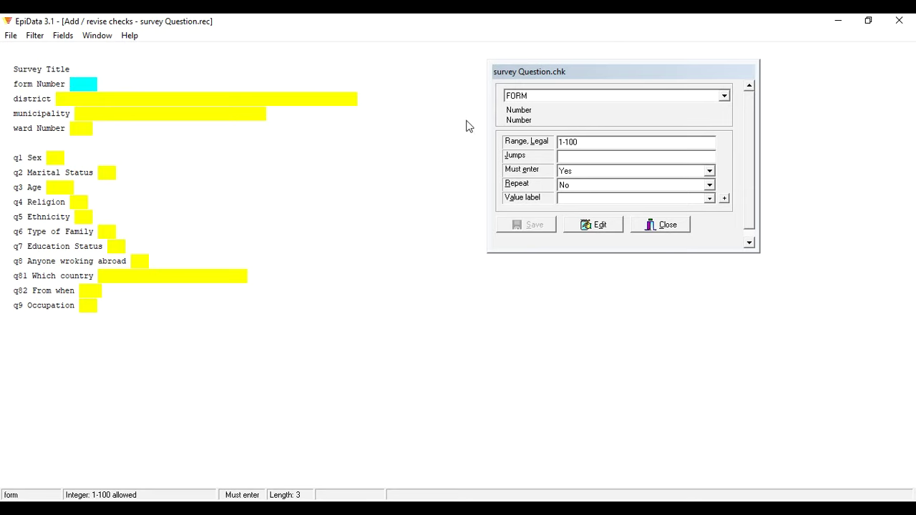
- Set Must enter and Repeat to Yes for the district field and save its checks
click(90, 100)
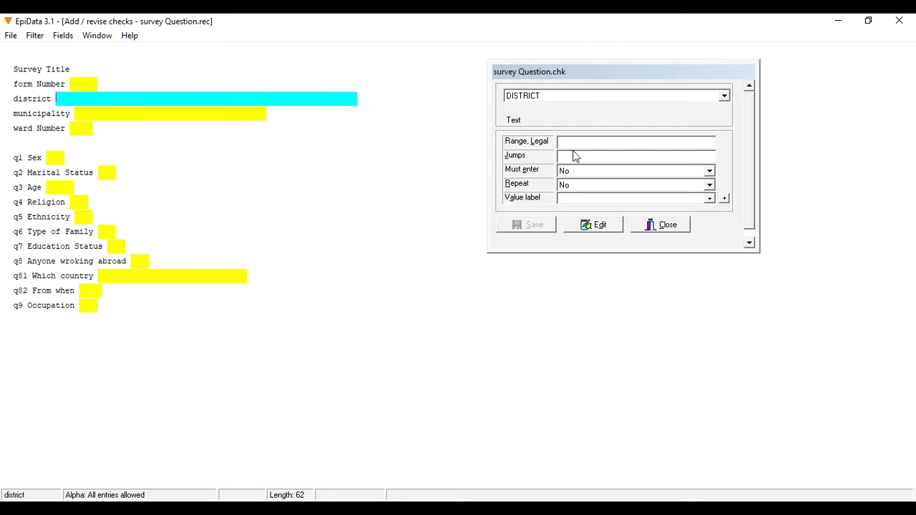
click(587, 174)
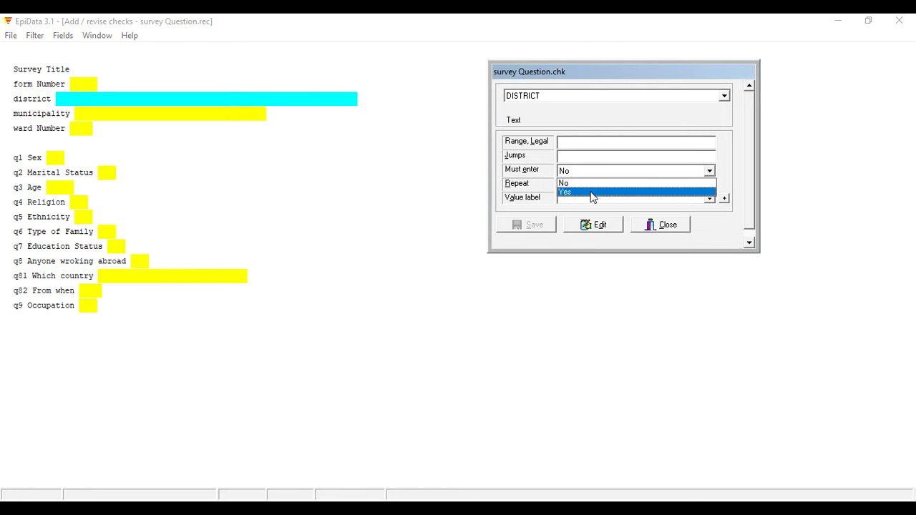
click(592, 192)
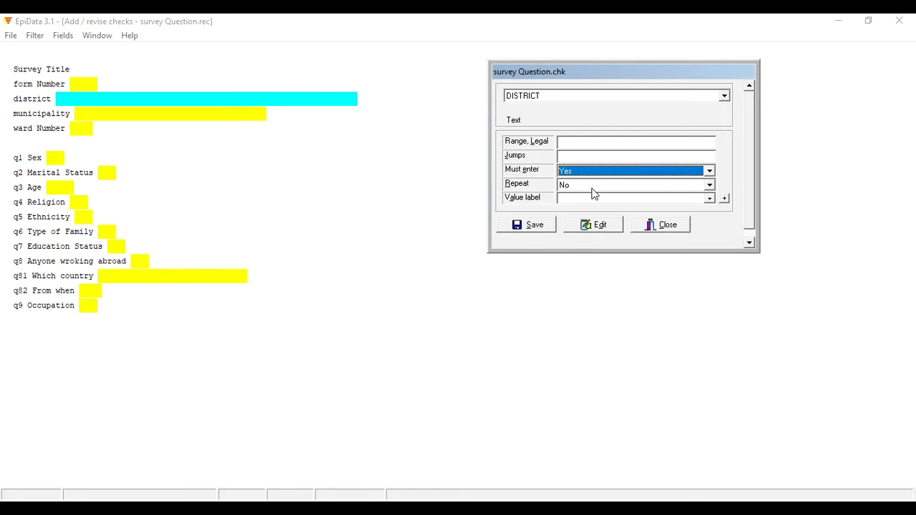
click(593, 187)
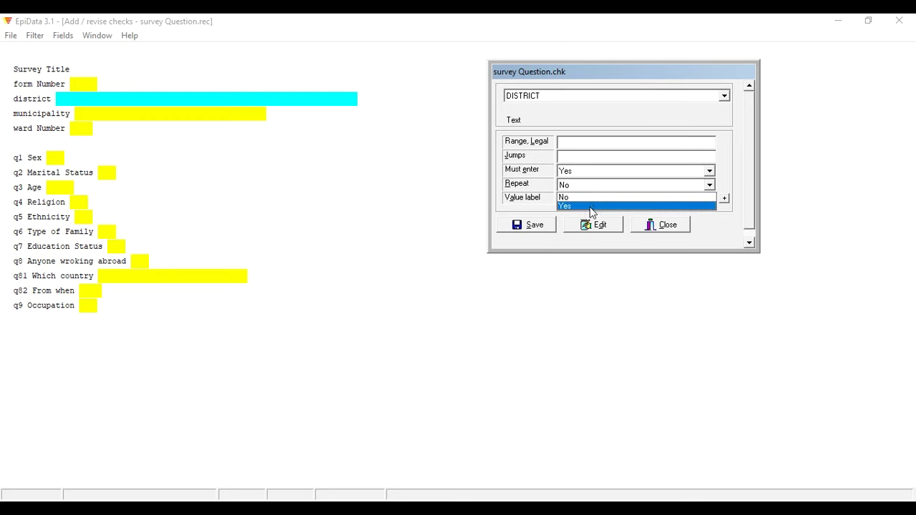
click(594, 206)
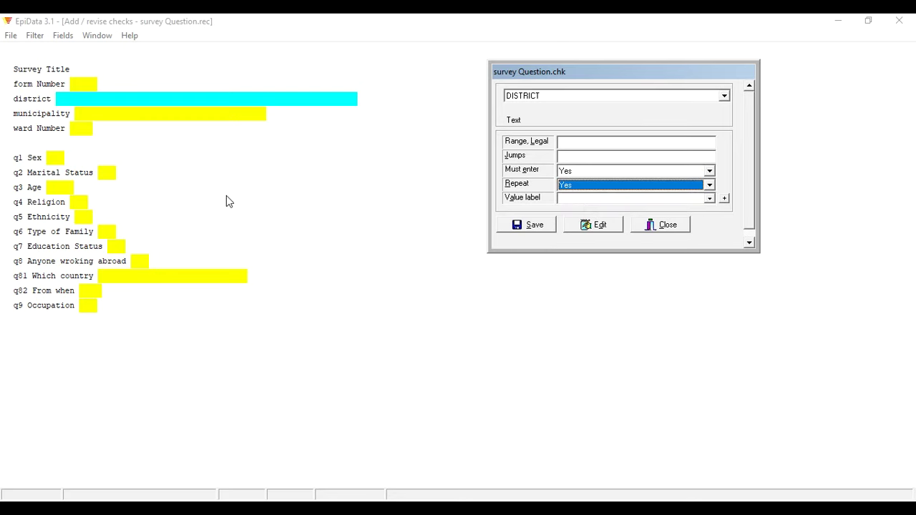
click(533, 228)
- Set Must enter and Repeat to Yes for the municipality field and save its checks
click(131, 115)
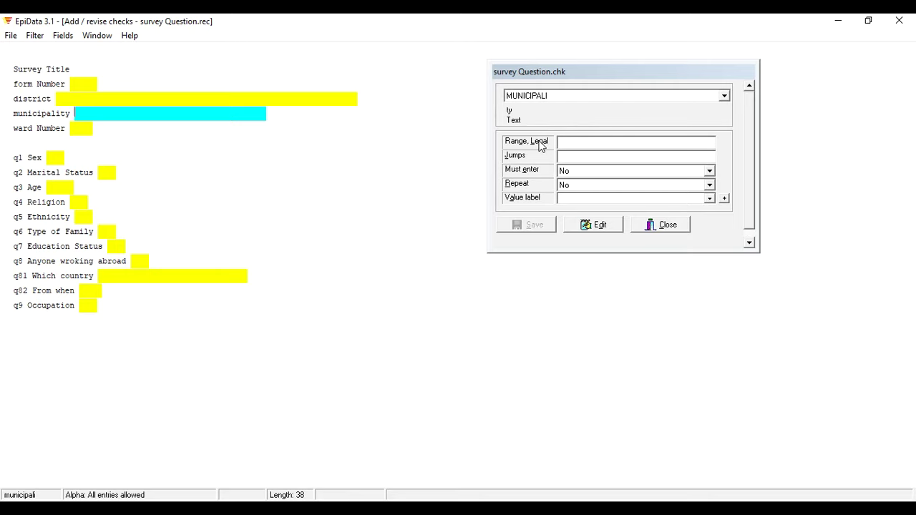
click(587, 172)
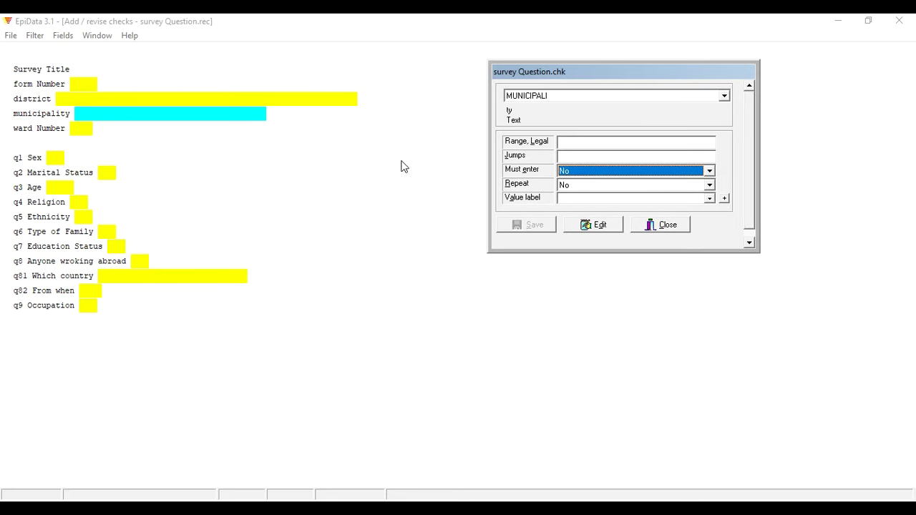
click(592, 171)
click(588, 190)
click(590, 186)
click(587, 207)
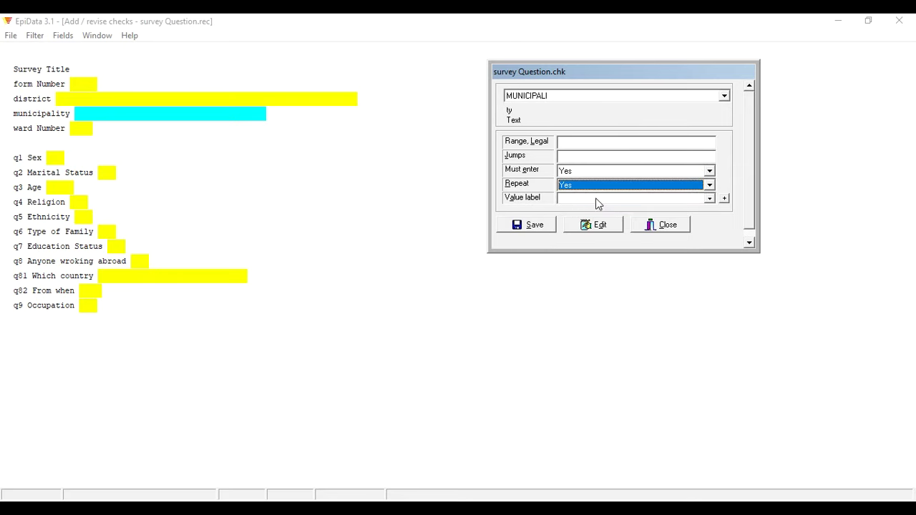
click(599, 200)
click(582, 209)
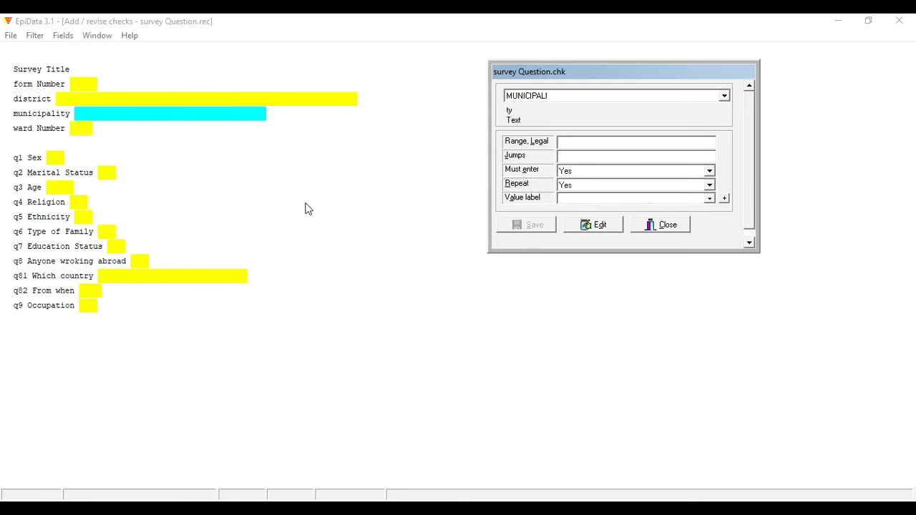
- Set Must enter and Repeat to Yes for the ward Number field, leaving its legal range empty, and save its checks
click(80, 130)
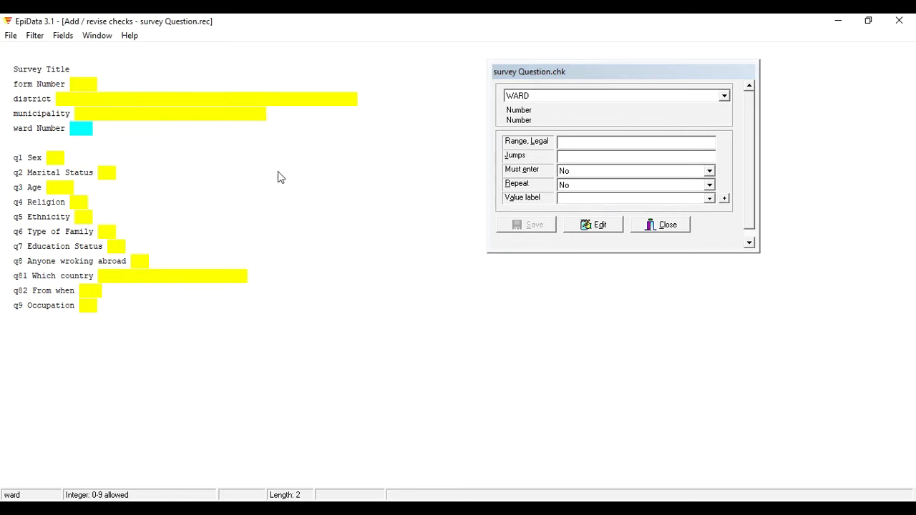
click(580, 142)
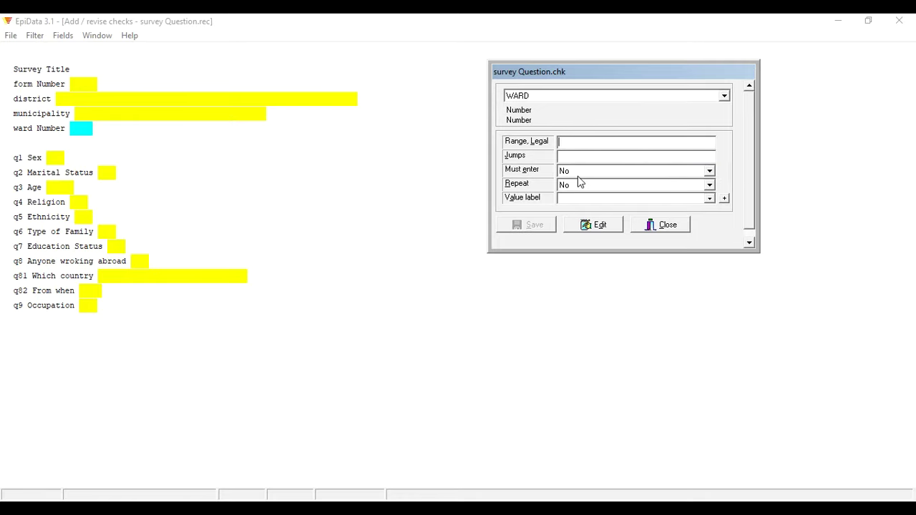
click(577, 174)
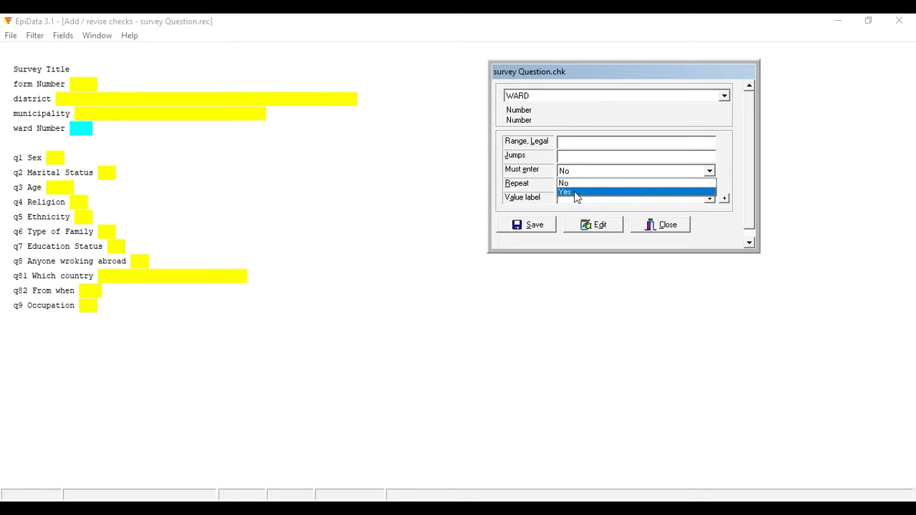
click(577, 192)
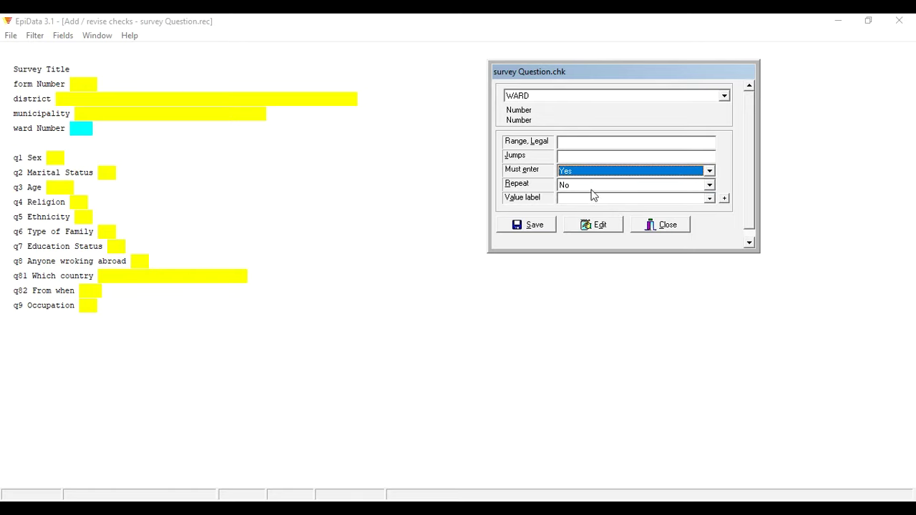
click(590, 186)
click(574, 203)
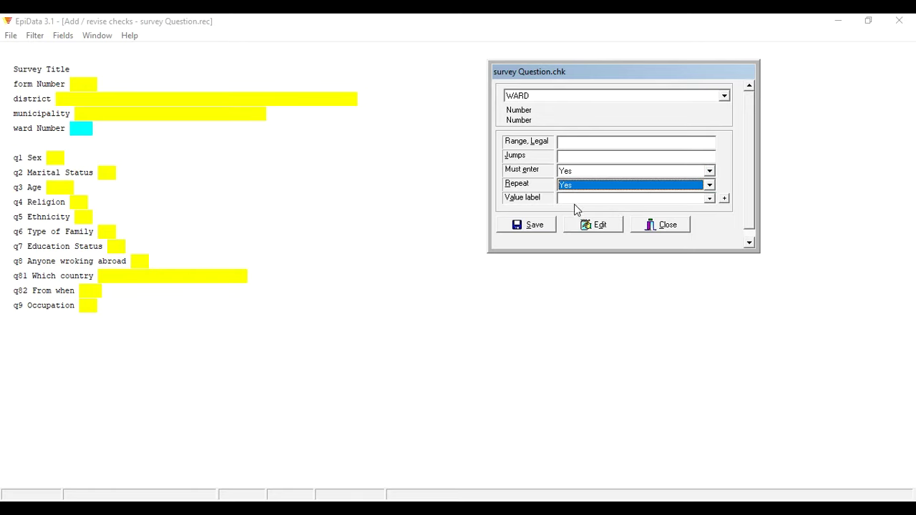
click(531, 227)
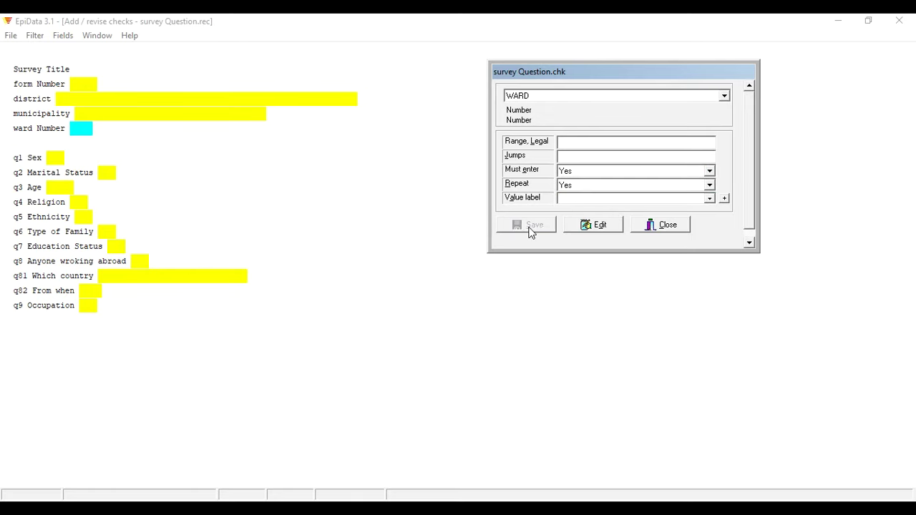
- Set Must enter and Repeat to Yes for the q1 Sex field
click(54, 159)
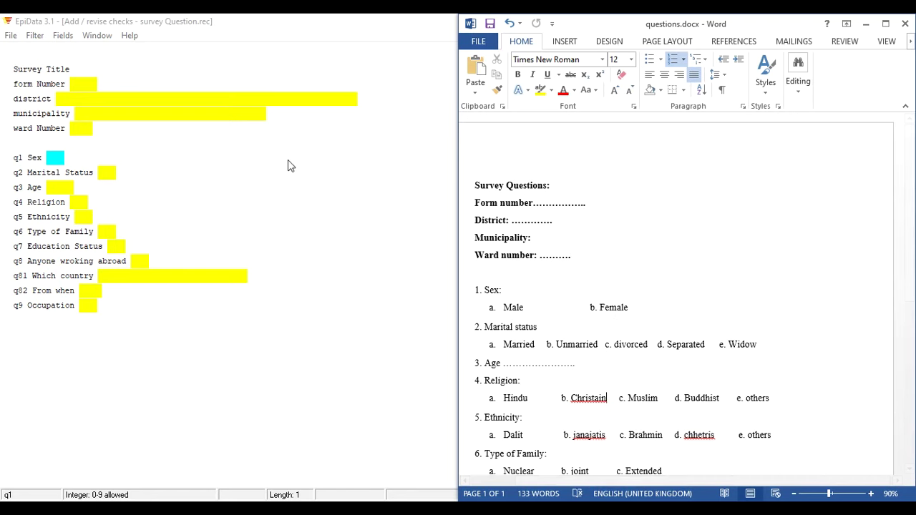
click(398, 194)
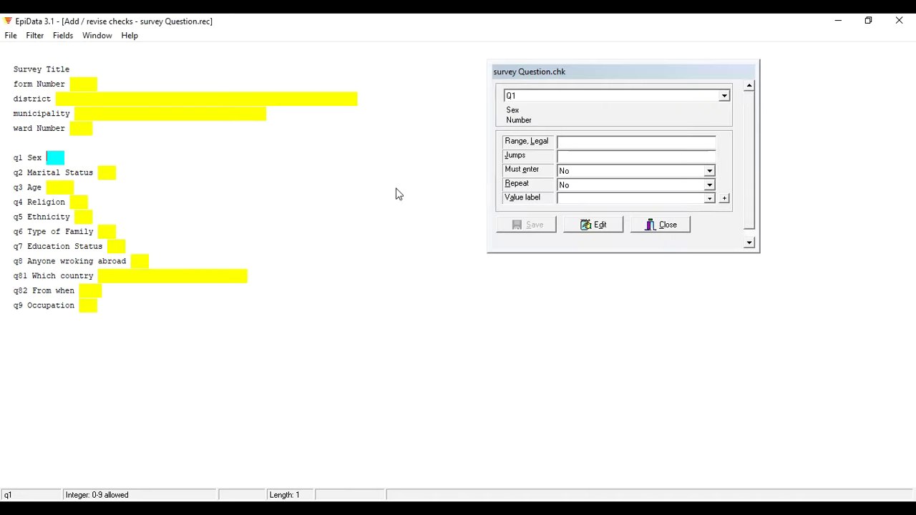
click(581, 176)
click(593, 176)
click(587, 191)
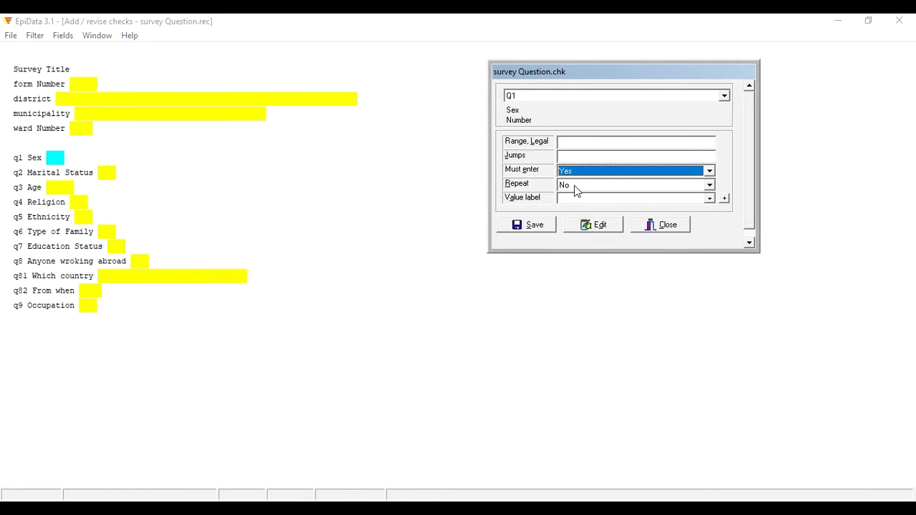
click(576, 187)
click(575, 203)
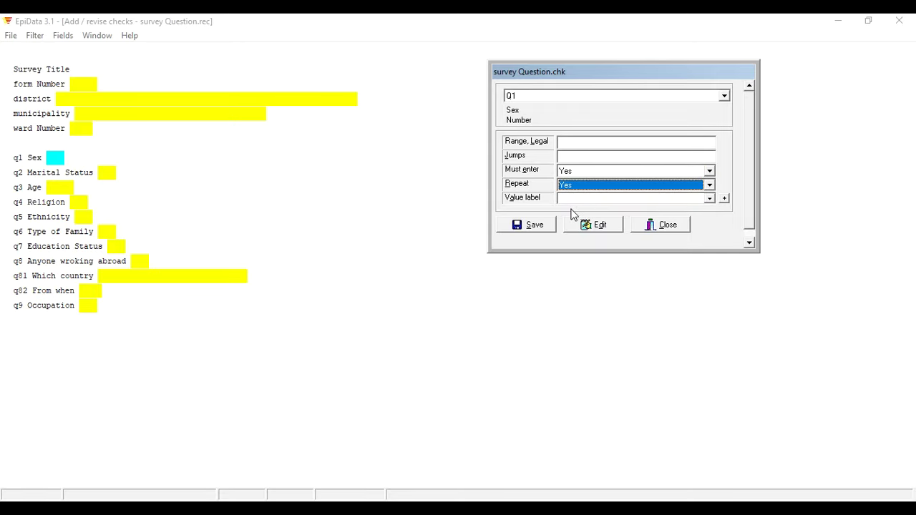
- Define value labels for the q1 Sex field: 1 "male" and 2 "Female"
drag(610, 73, 692, 59)
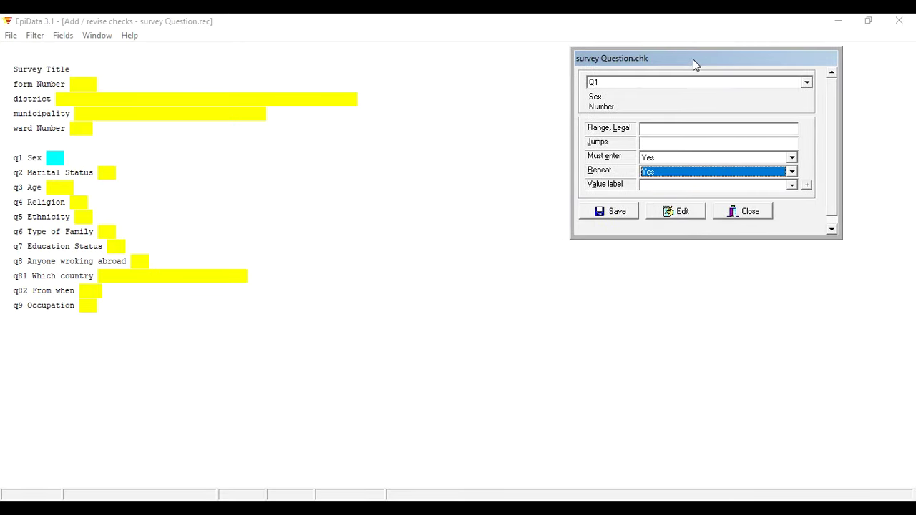
click(807, 185)
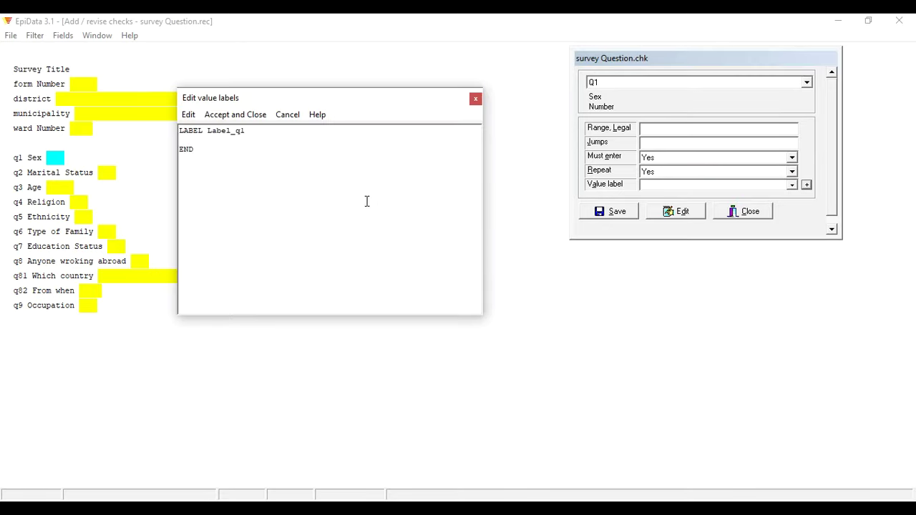
drag(299, 101, 416, 49)
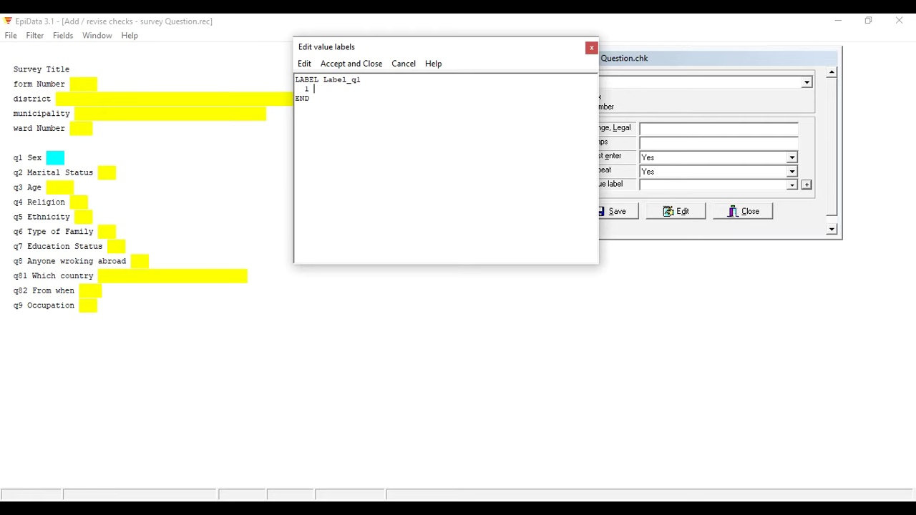
text("male")
key(Return)
text(2 "Female")
- Move the value labels window aside, review the answer options in questions.docx in Word, and minimize the document
drag(500, 50, 264, 78)
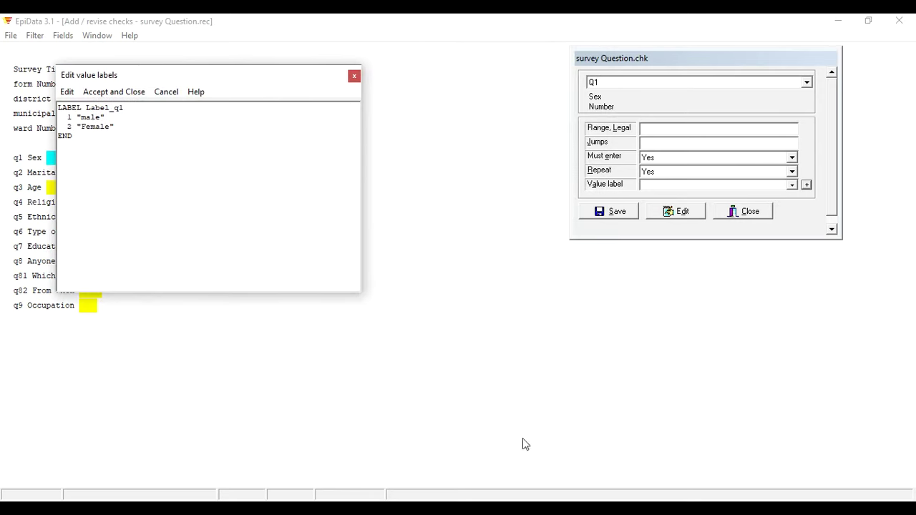
click(476, 509)
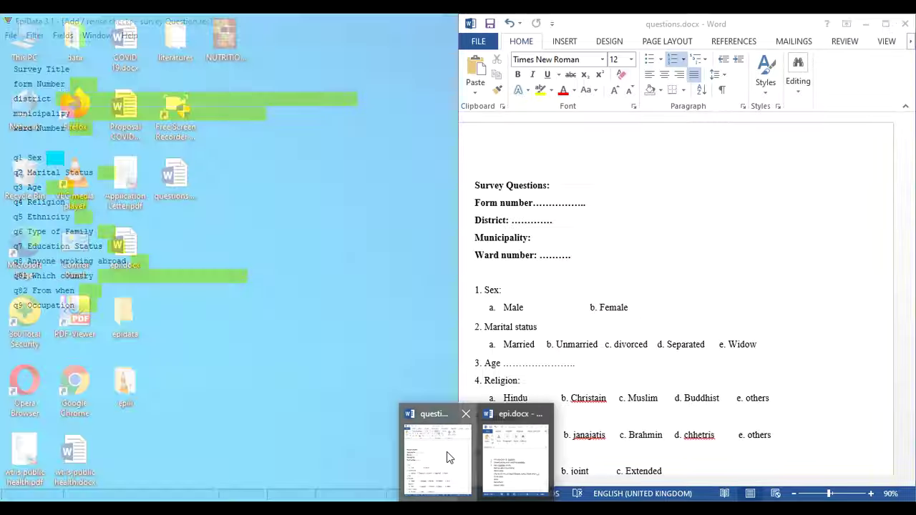
click(448, 452)
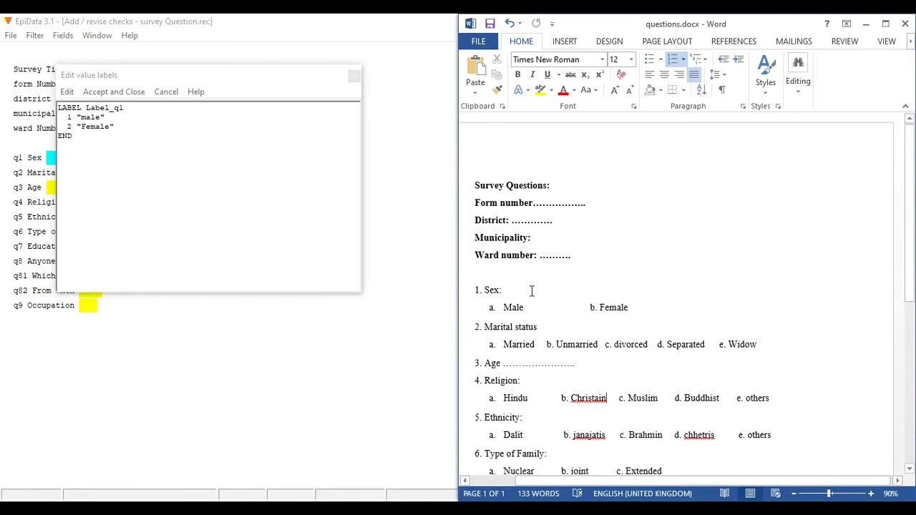
scroll(526, 286, down, 3)
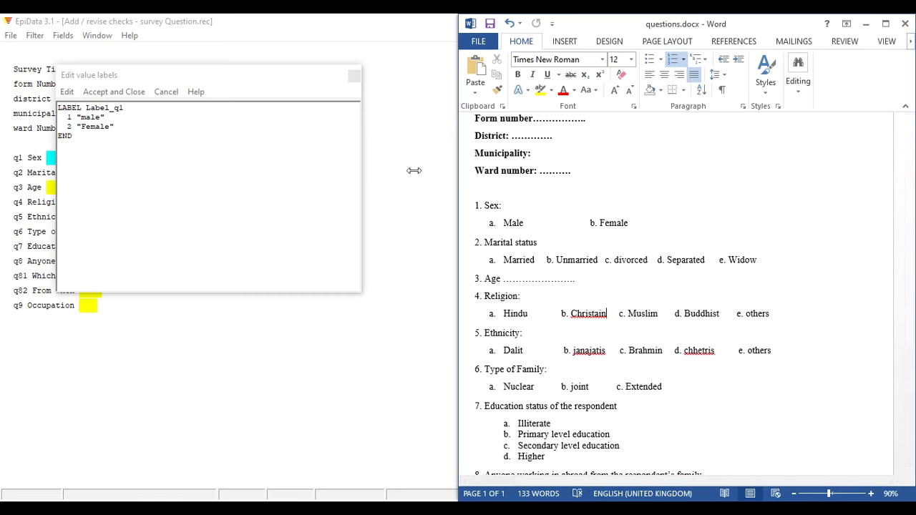
click(866, 23)
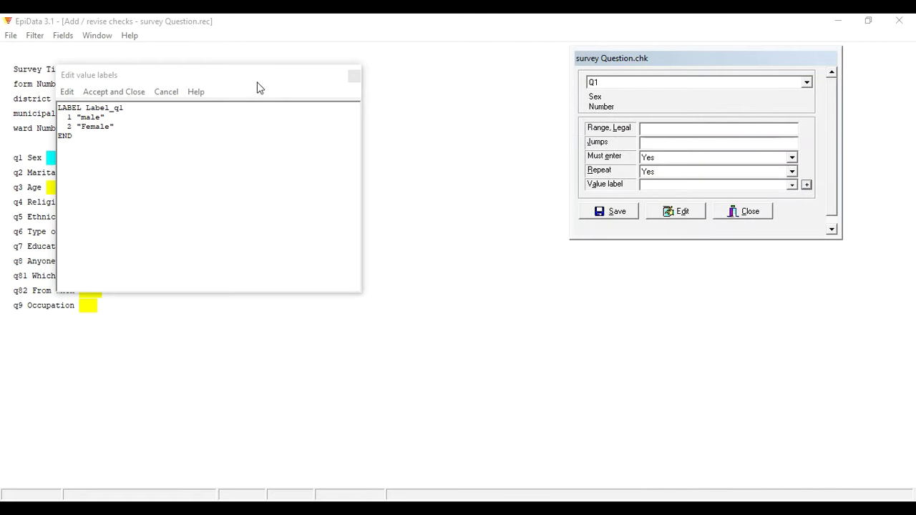
- Accept the q1 value labels and save the checks of the Sex field
drag(258, 76, 325, 67)
click(184, 80)
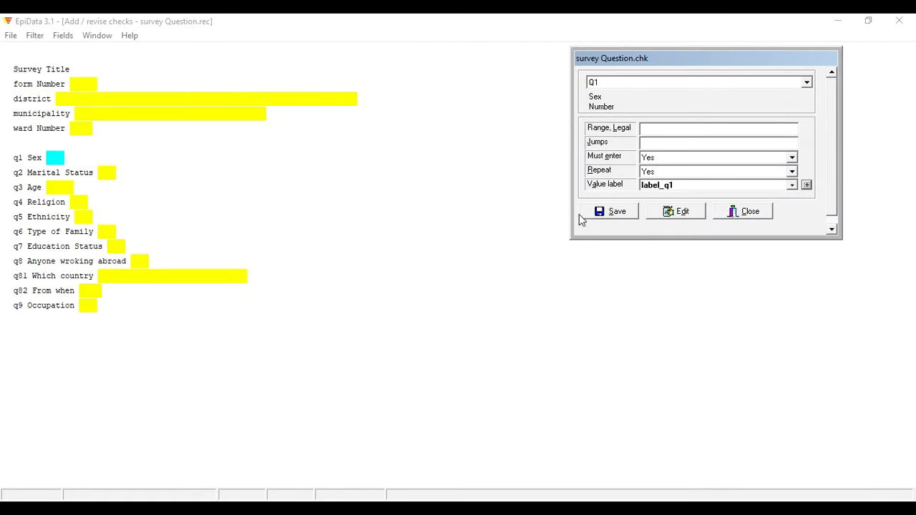
click(607, 213)
- Select the q2 Marital Status field, move the checks window aside and bring up questions.docx in Word
click(104, 172)
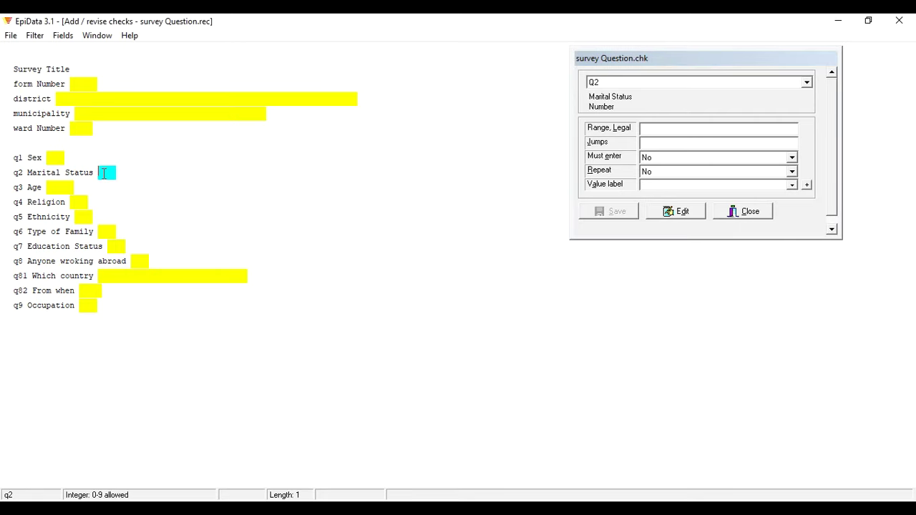
mouse_move(472, 508)
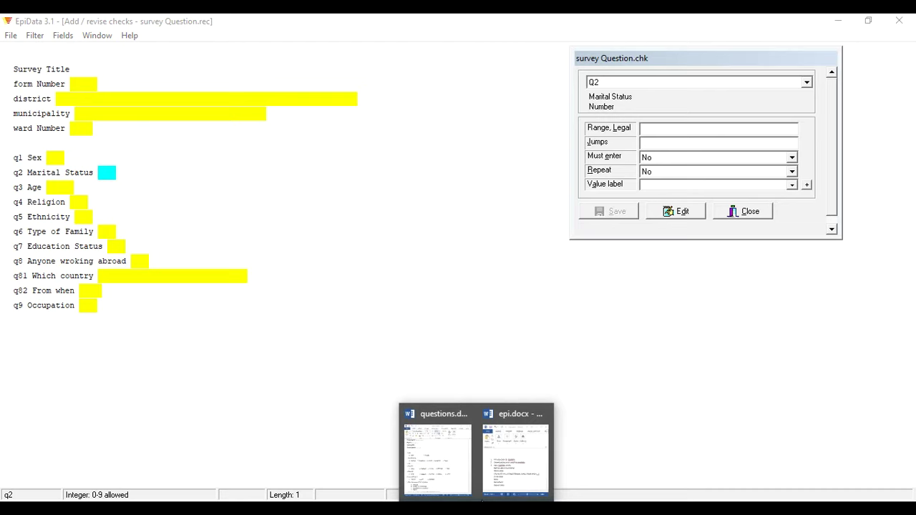
click(438, 449)
drag(629, 32, 626, 211)
drag(663, 63, 170, 109)
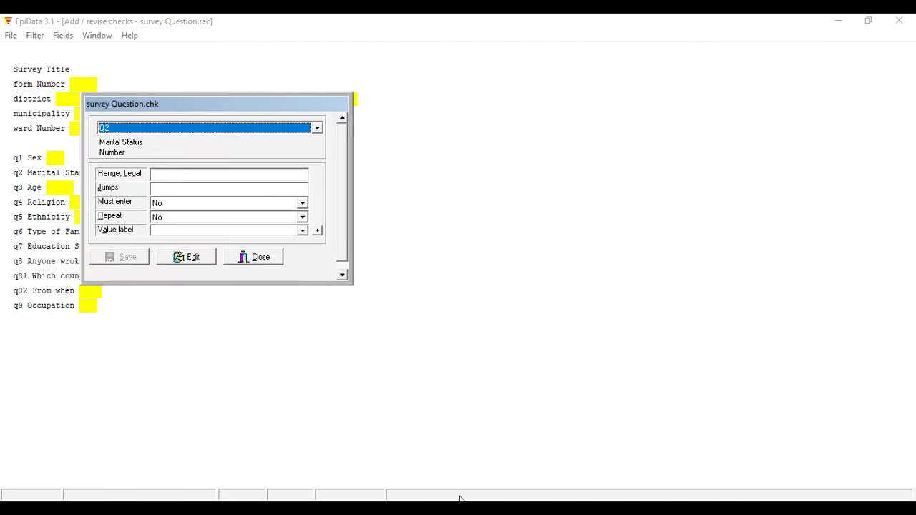
mouse_move(465, 501)
click(443, 478)
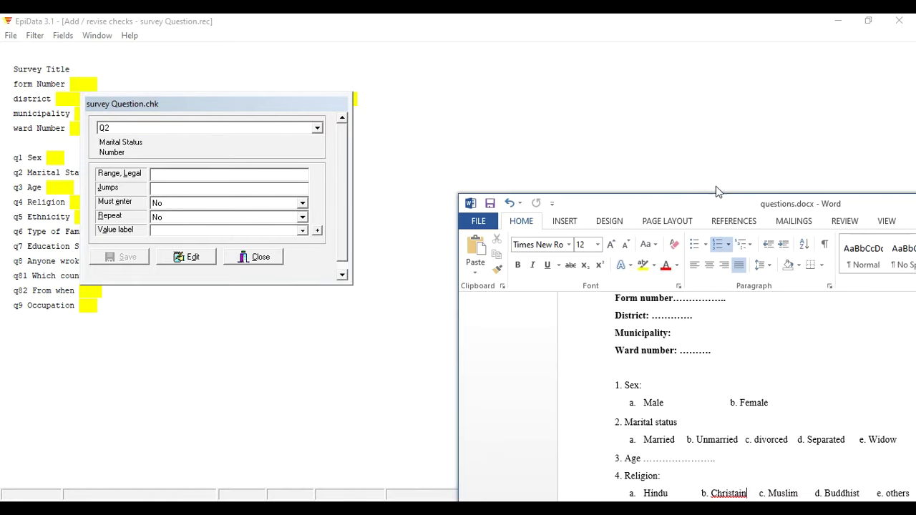
- Place questions.docx side by side with the q2 checks window and review the marital status answer options
drag(717, 204, 915, 86)
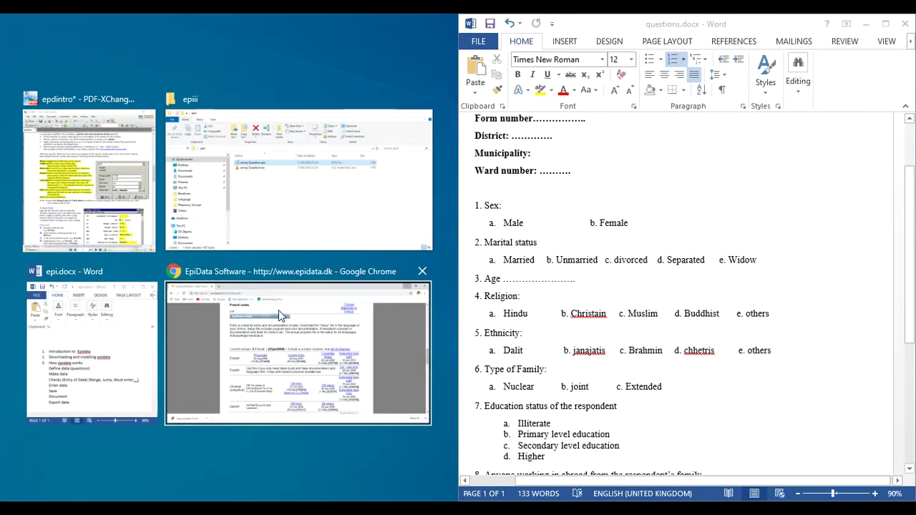
click(97, 352)
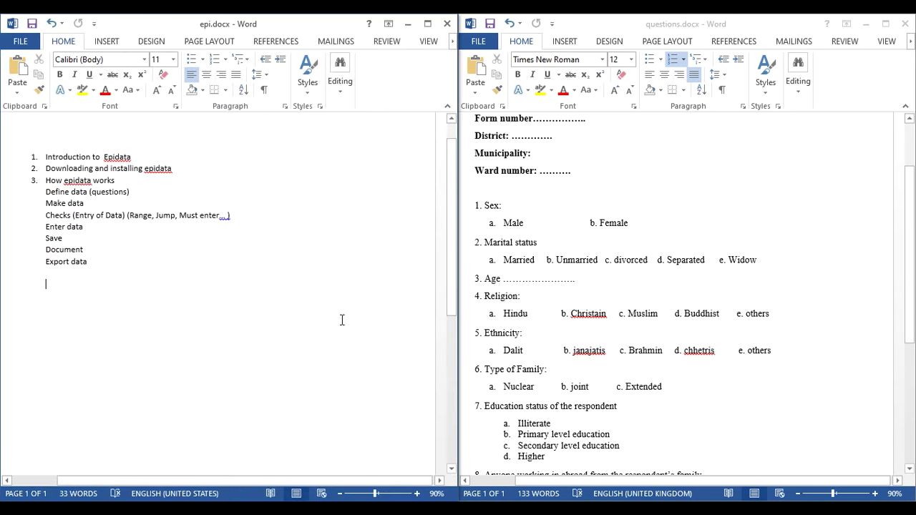
click(408, 23)
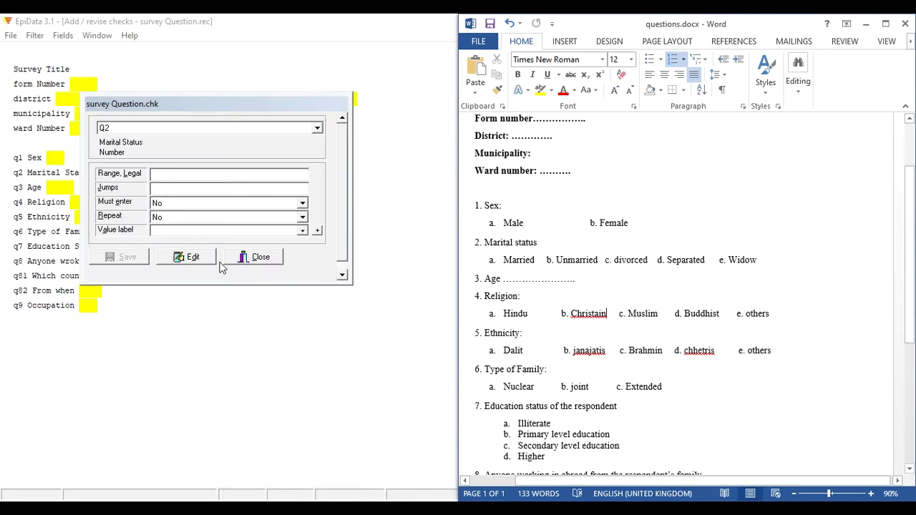
drag(210, 105, 256, 89)
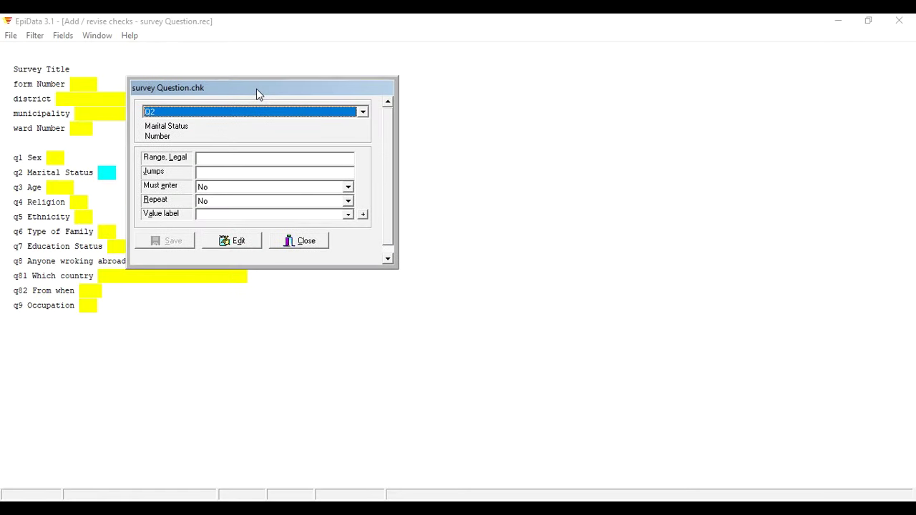
mouse_move(474, 504)
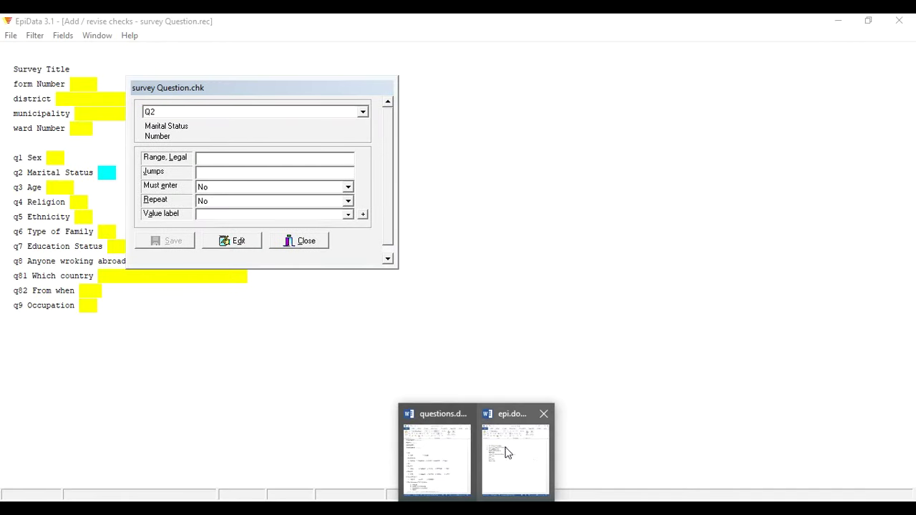
click(450, 460)
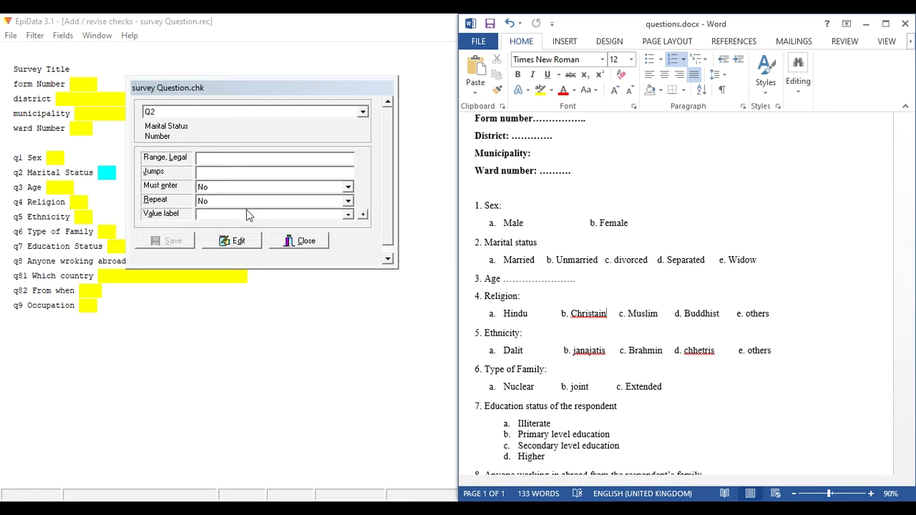
- Set Must enter to Yes for q2 Marital Status, recheck questions.docx and move the checks window clear of the form
click(217, 189)
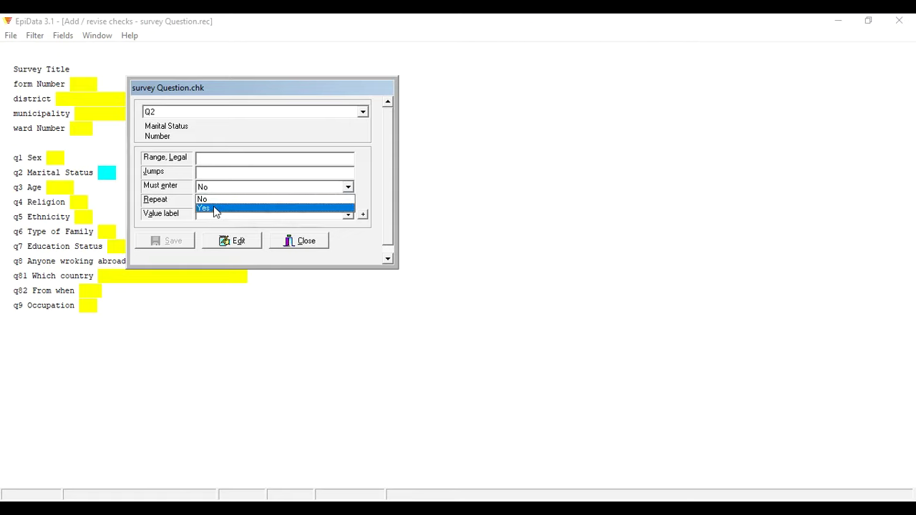
click(215, 208)
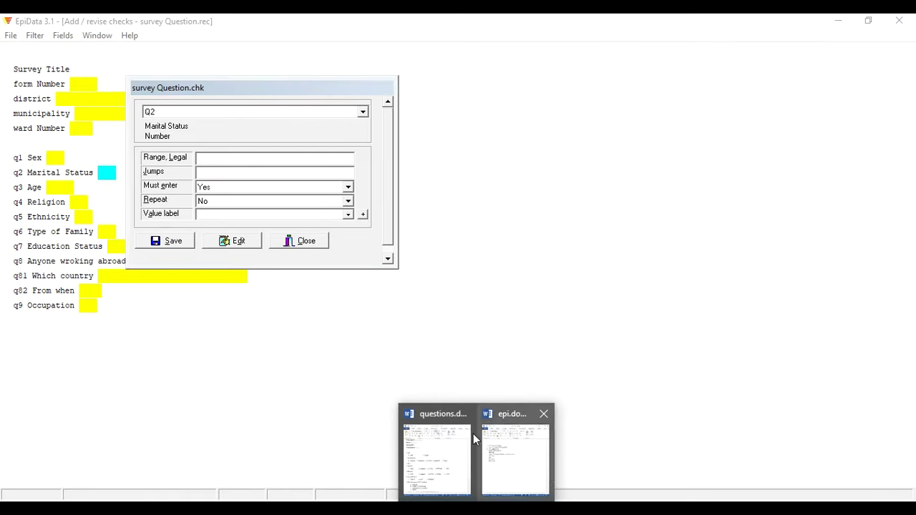
click(436, 447)
drag(592, 27, 9, 172)
key(alt+Tab)
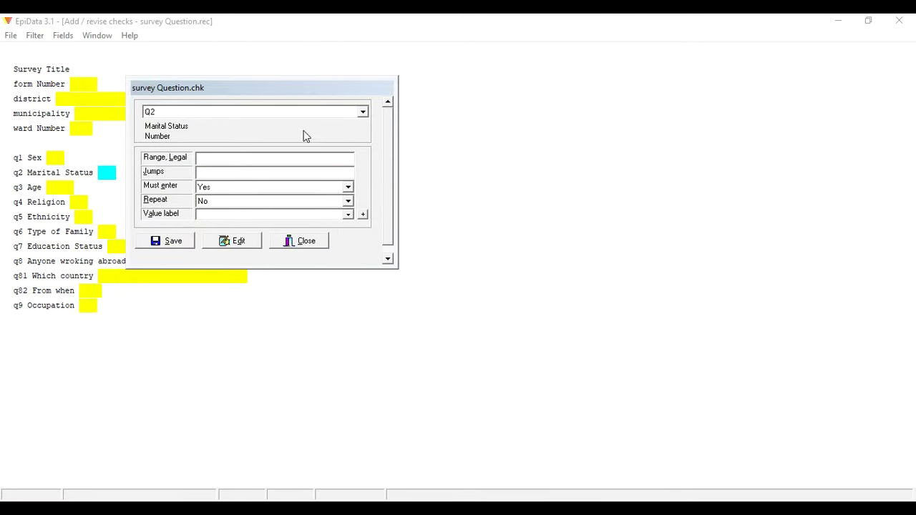
drag(312, 88, 572, 81)
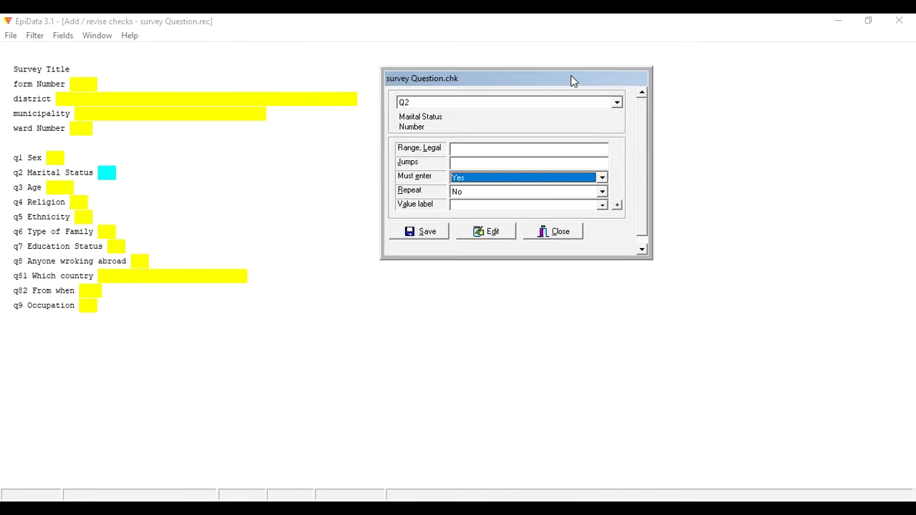
- Start the value labels for q2 Marital Status with 1 "Married" and 2 "Unmrried"
click(617, 205)
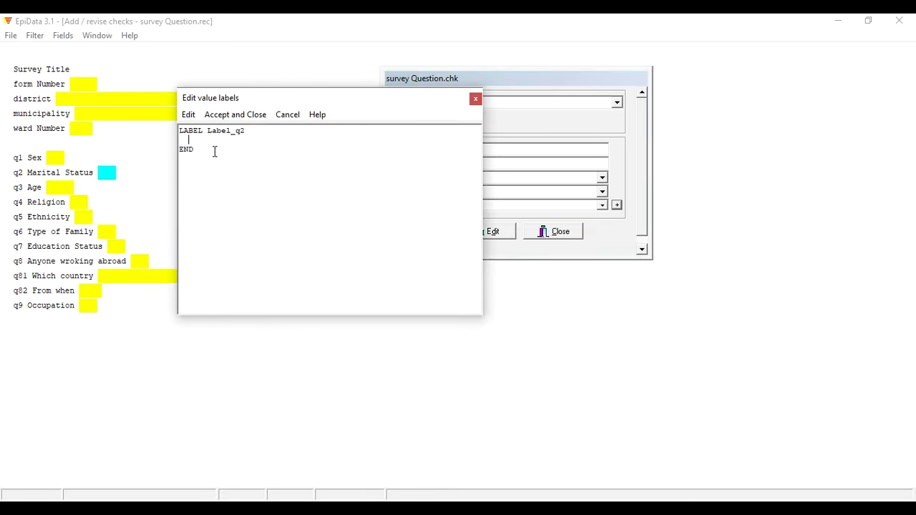
text(1 ")
text(Hind)
key(BackSpace)
key(BackSpace)
key(BackSpace)
key(BackSpace)
text(Married)
text(")
key(Return)
text(2 "Unmrried)
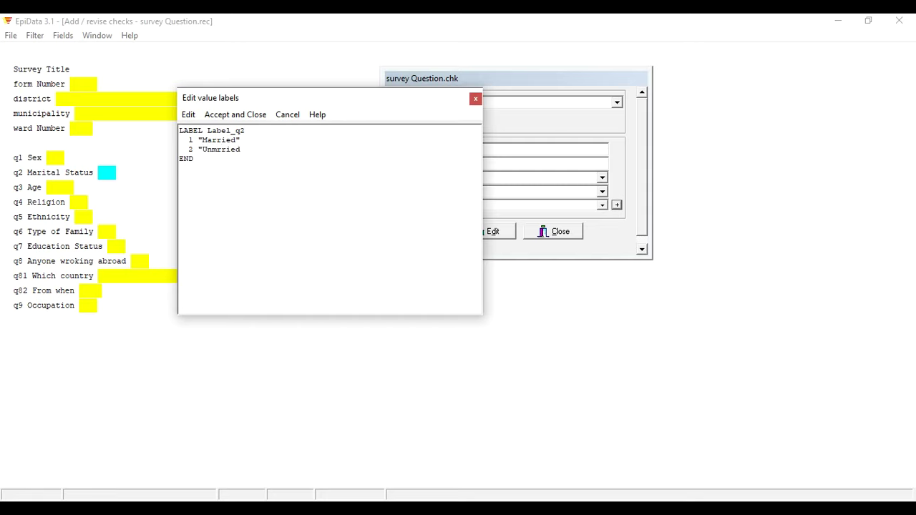
text(")
- Add 3 "Divorced" and 4 "Seperate" to the q2 value labels
key(Return)
text(")
key(BackSpace)
key(BackSpace)
text(3 "Divorced")
key(Return)
text(4 "Seperate")
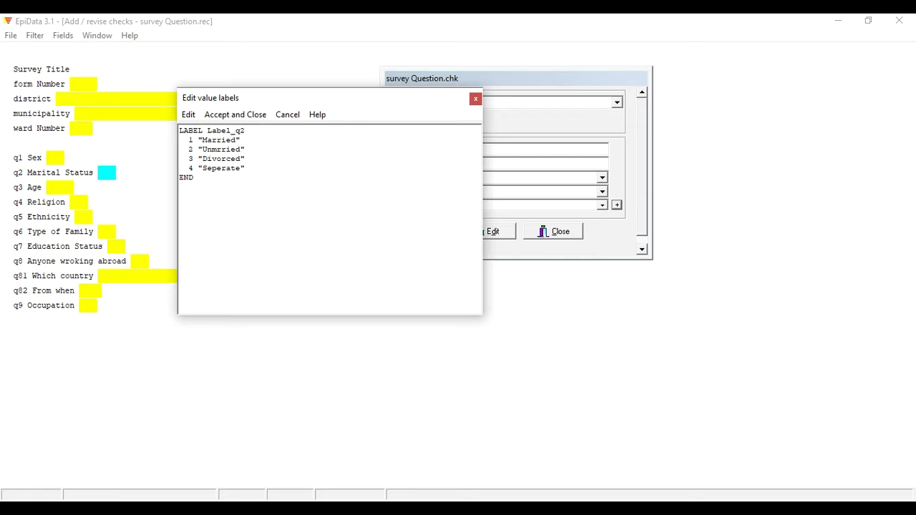
- Add 5 "Widow" to the q2 value labels, accept them and save the Marital Status checks
key(Return)
text(5 "Wido")
key(BackSpace)
text(w")
click(251, 114)
click(427, 231)
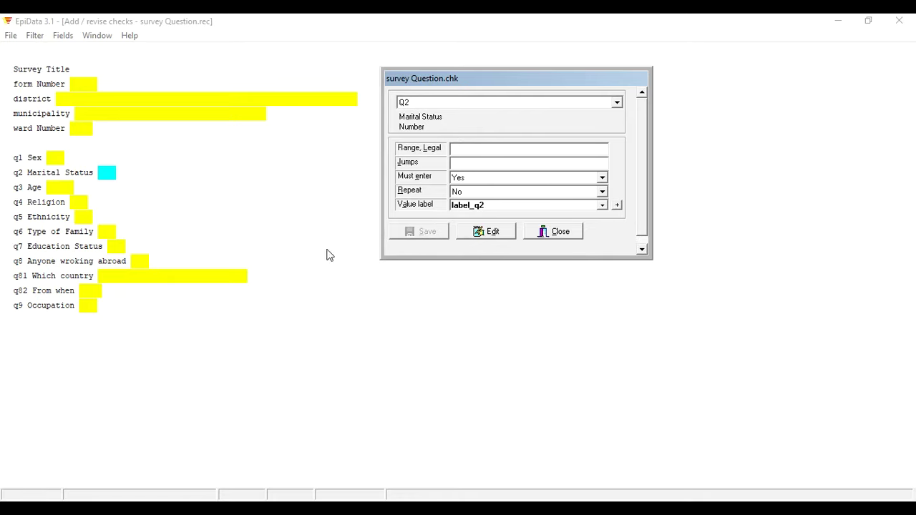
- Set Must enter and Repeat to Yes for the q3 Age field and save its checks
click(65, 186)
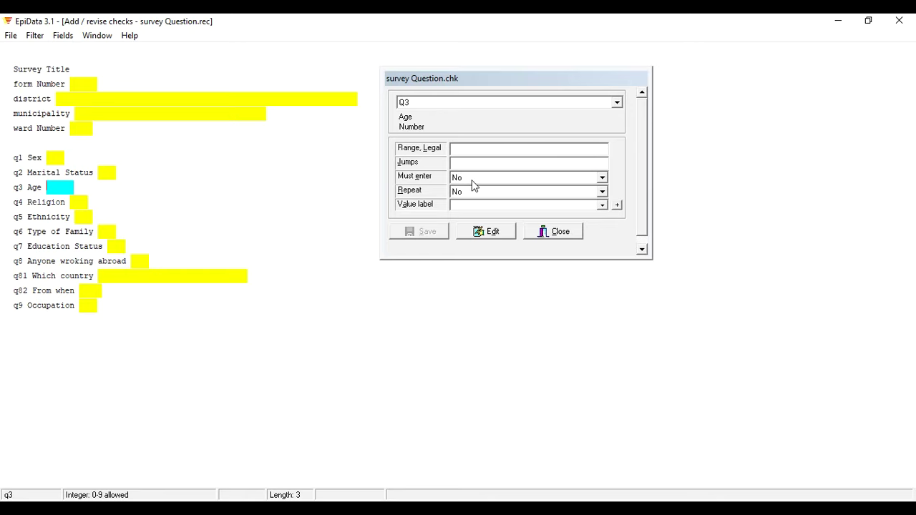
click(473, 179)
click(473, 198)
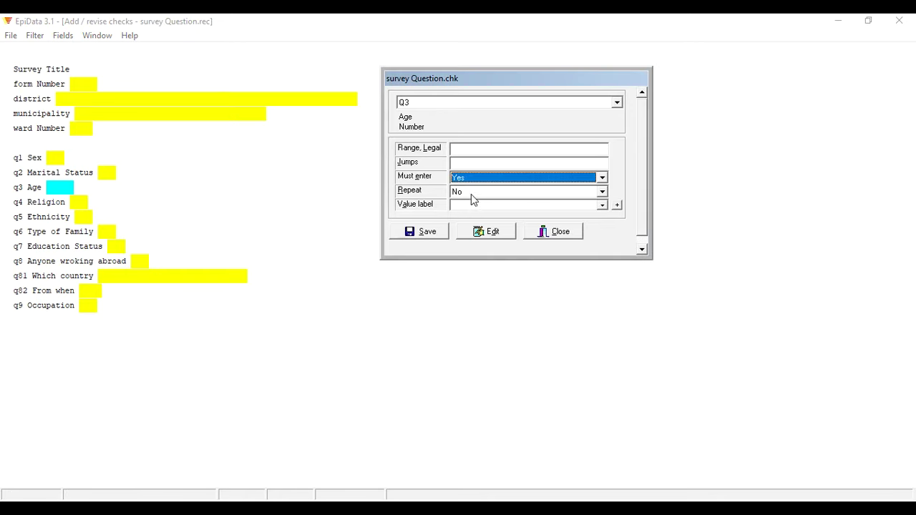
click(471, 191)
click(479, 211)
click(425, 235)
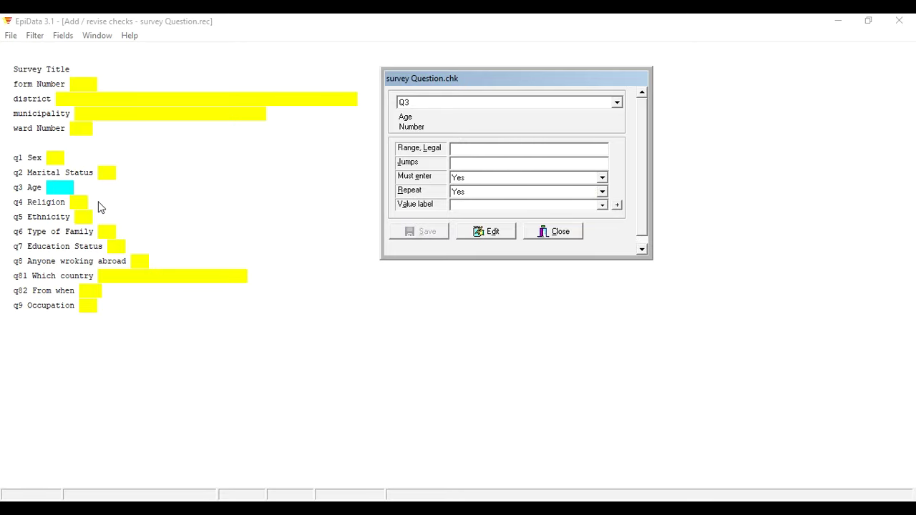
- Set Must enter to Yes for the q4 Religion field
click(78, 202)
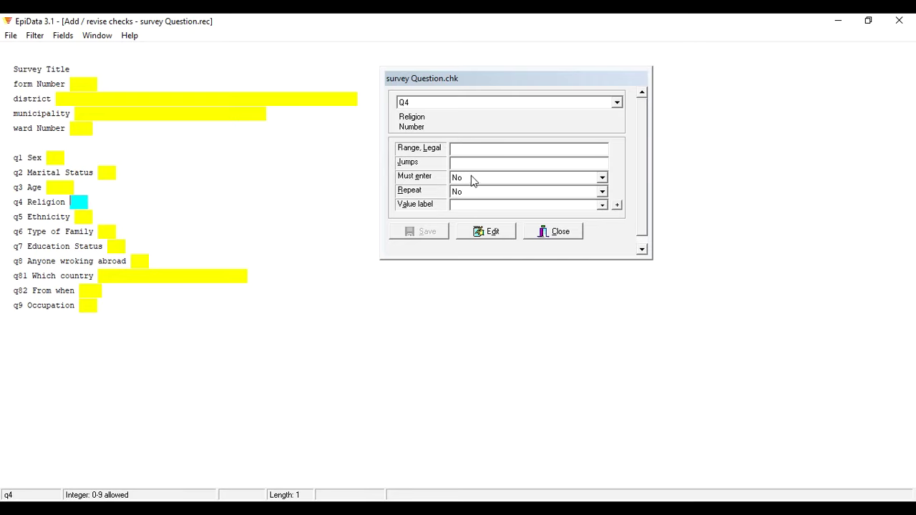
click(472, 178)
click(478, 200)
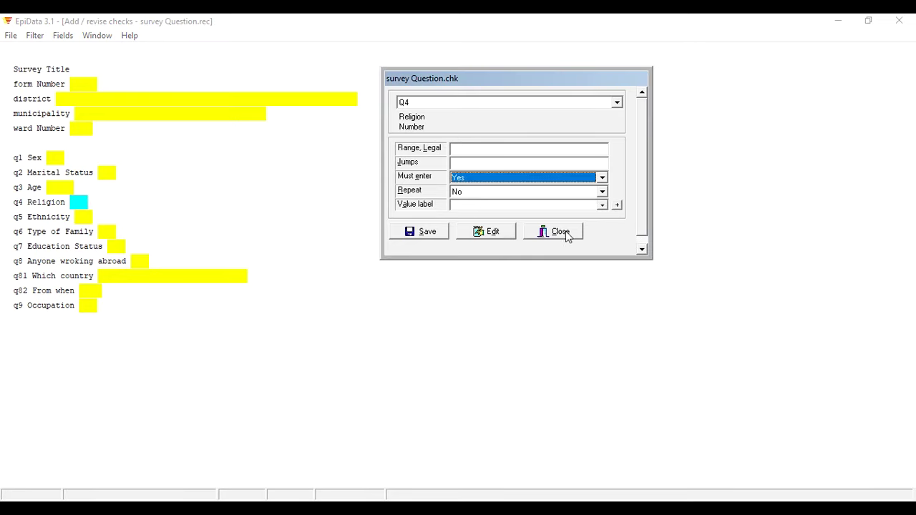
- Start the value labels for q4 Religion with 1 "Hindu" and 2 "Christain"
click(617, 205)
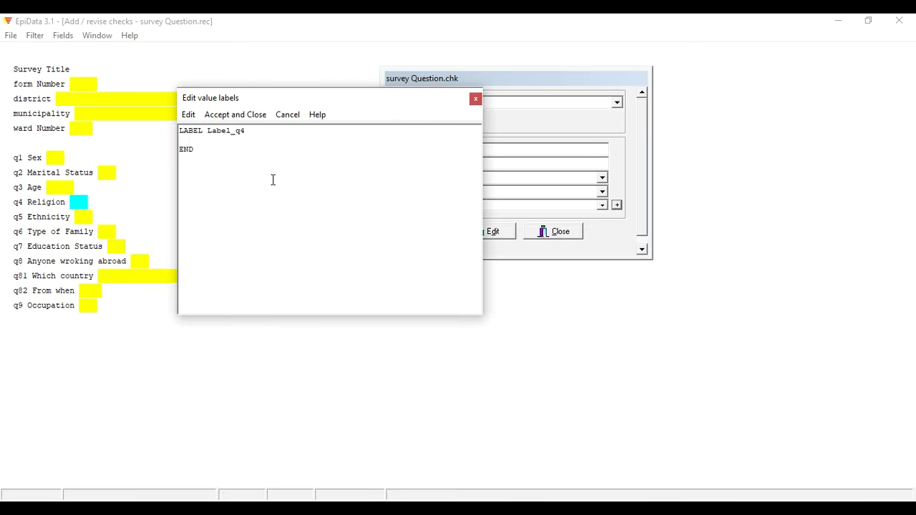
drag(291, 102, 312, 96)
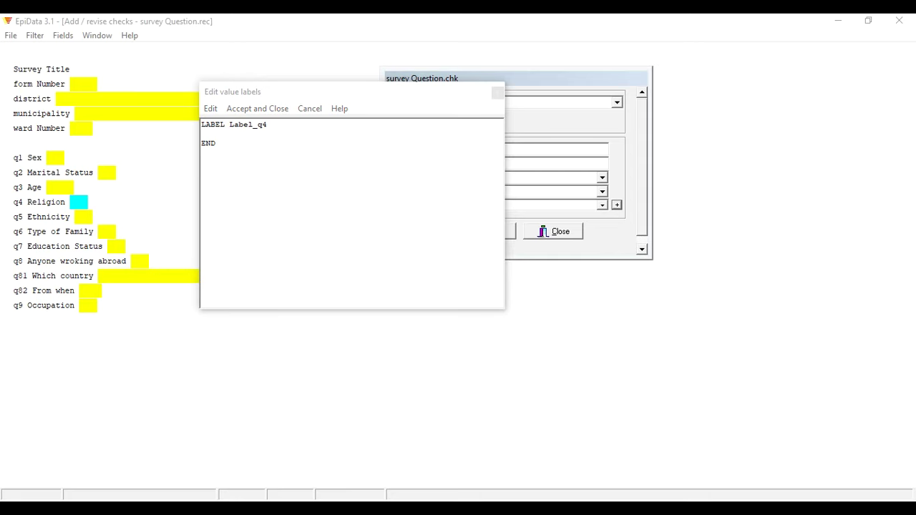
click(269, 174)
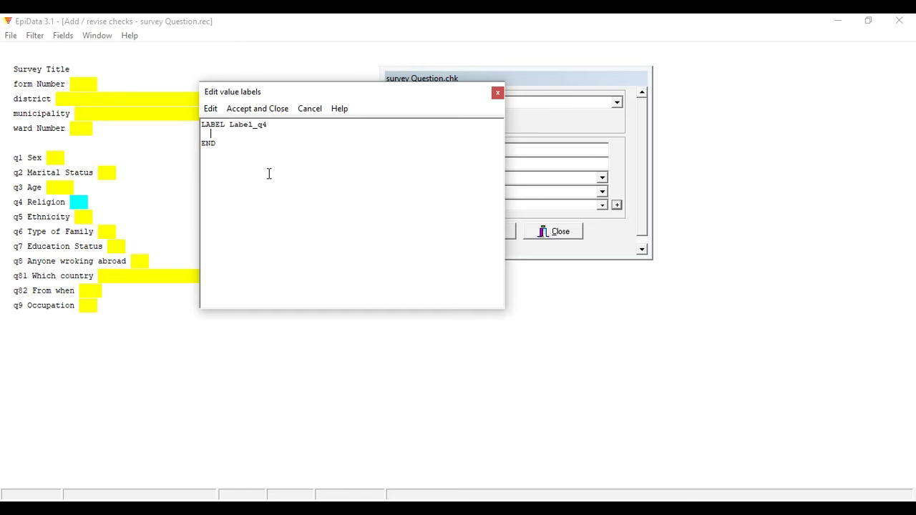
text(1" )
text("Hindu)
text(")
key(Return)
text(2 " Christain)
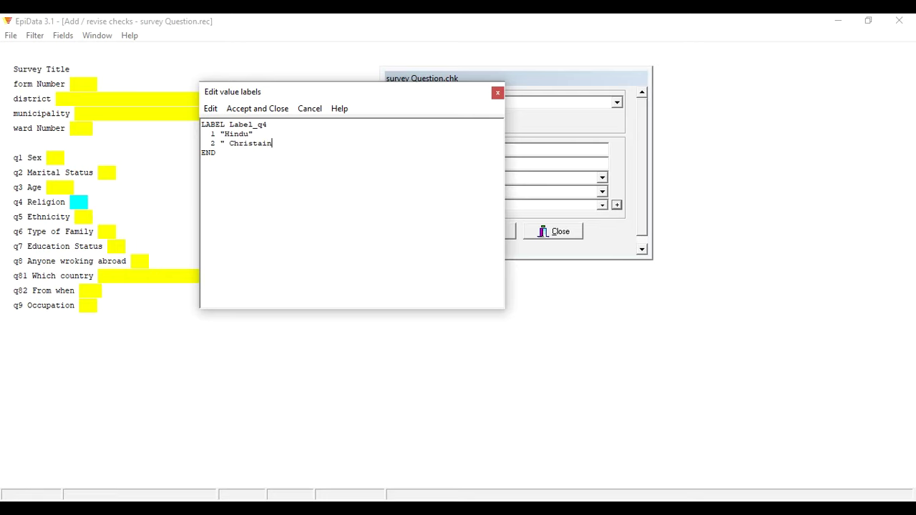
text(")
- Add 3 "Muslim" and 4 "budhist" to the q4 value labels
key(Return)
text(3 "Muslim")
key(Return)
text(4 "budd)
key(BackSpace)
text(hist")
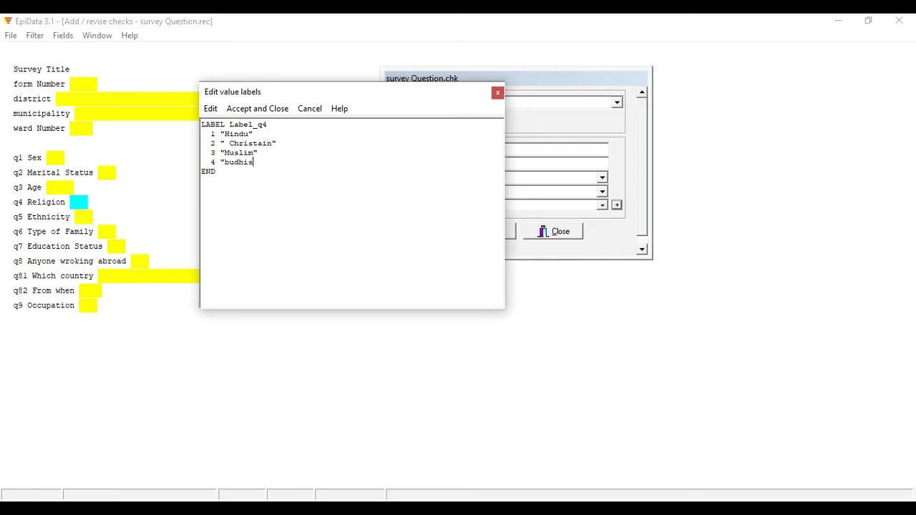
- Add 5 "others" to the q4 value labels, accept them and save the Religion checks
key(Return)
text(5 "oters)
key(BackSpace)
key(BackSpace)
key(BackSpace)
text(hers")
click(278, 109)
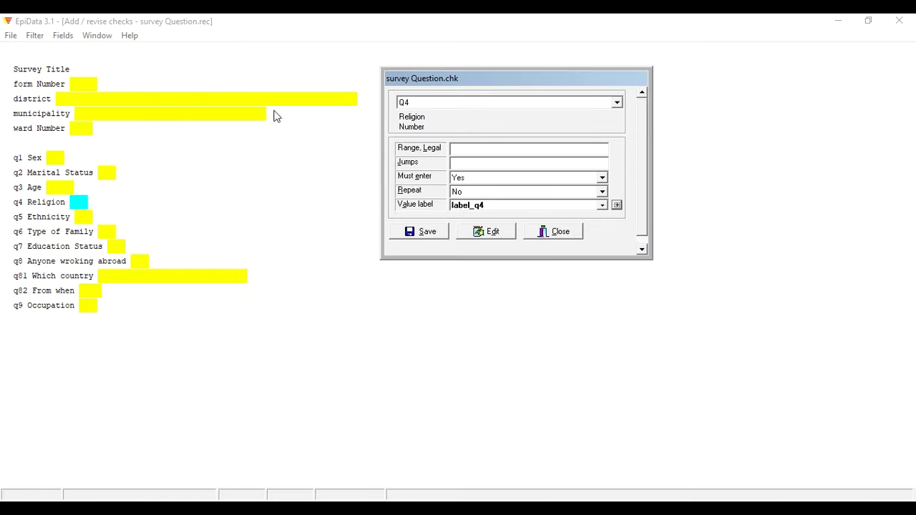
click(425, 231)
- Return to the q4 Religion field, review its value labels and close them
click(85, 219)
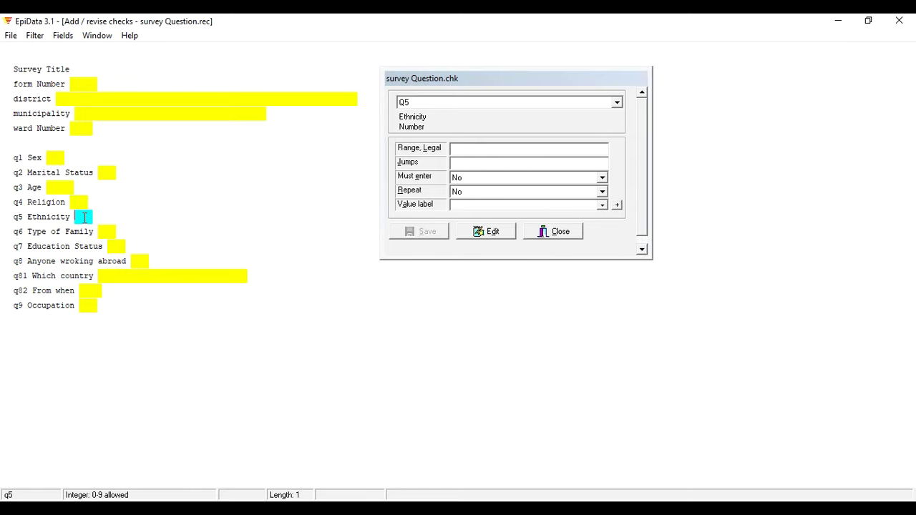
click(83, 203)
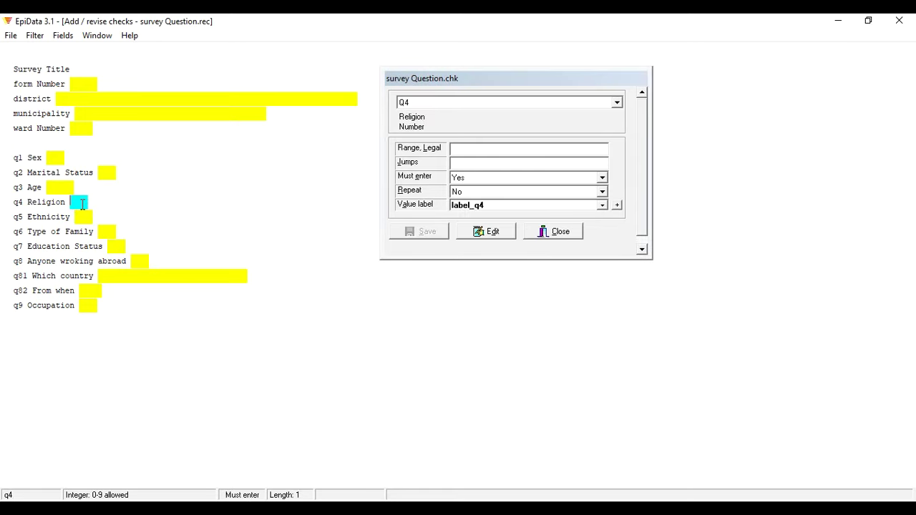
click(617, 206)
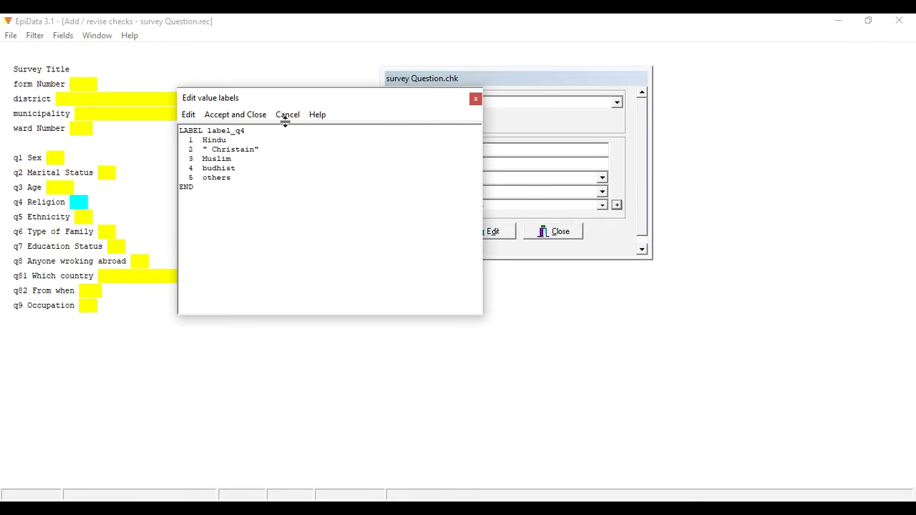
click(240, 116)
- Set Must enter and Repeat to Yes for the q5 Ethnicity field
click(79, 216)
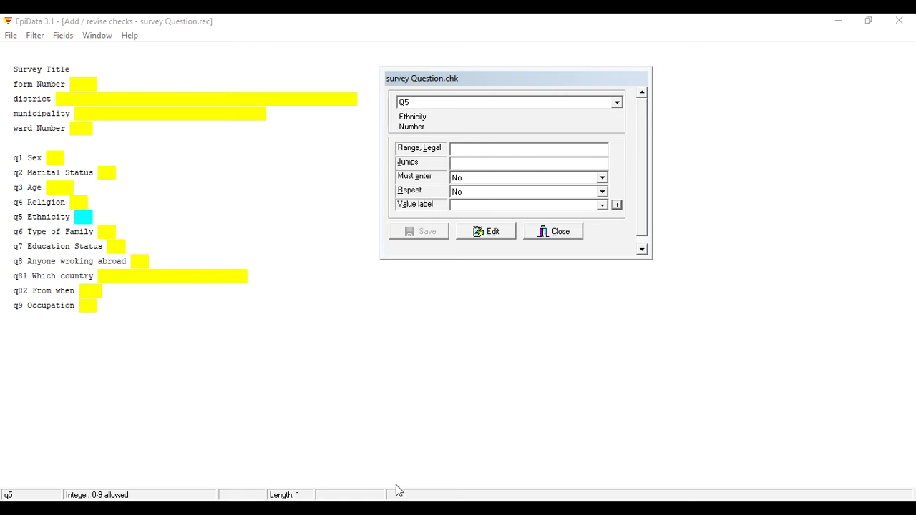
click(467, 182)
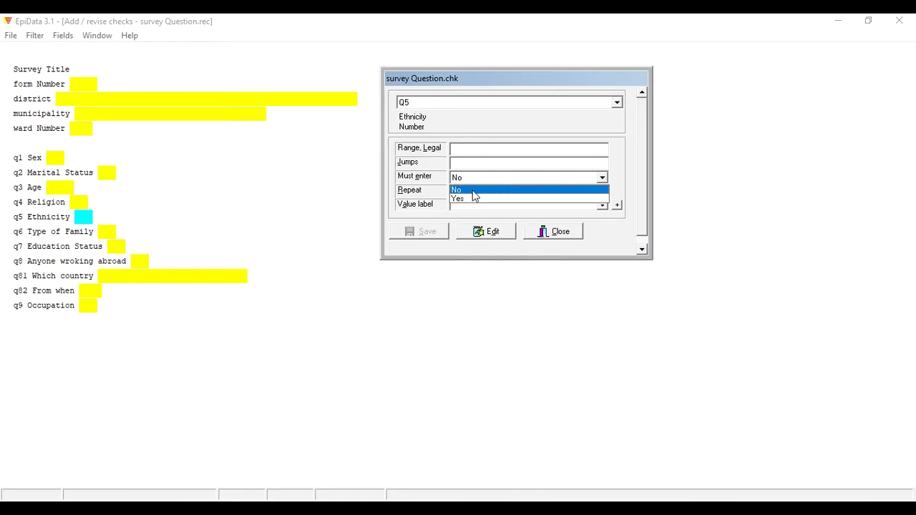
click(468, 194)
click(473, 191)
click(478, 212)
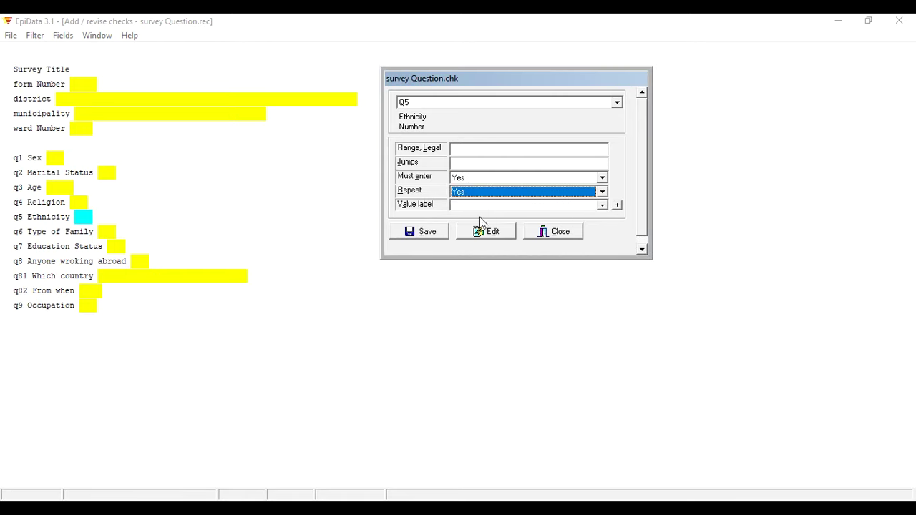
- Open the q5 Ethnicity value labels and add 1 "Dalit" and 2 "Janajaties"
click(617, 205)
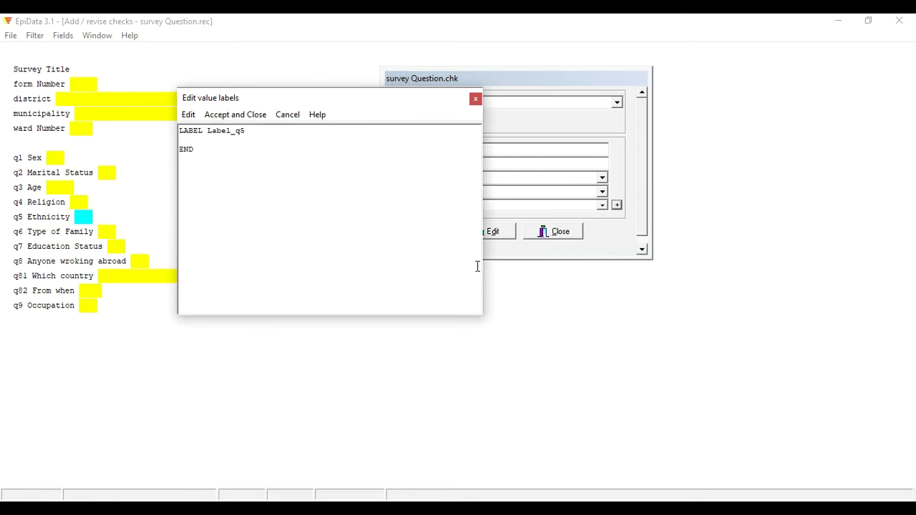
text(1 "Dalit")
key(Return)
text(2 "Janajaties)
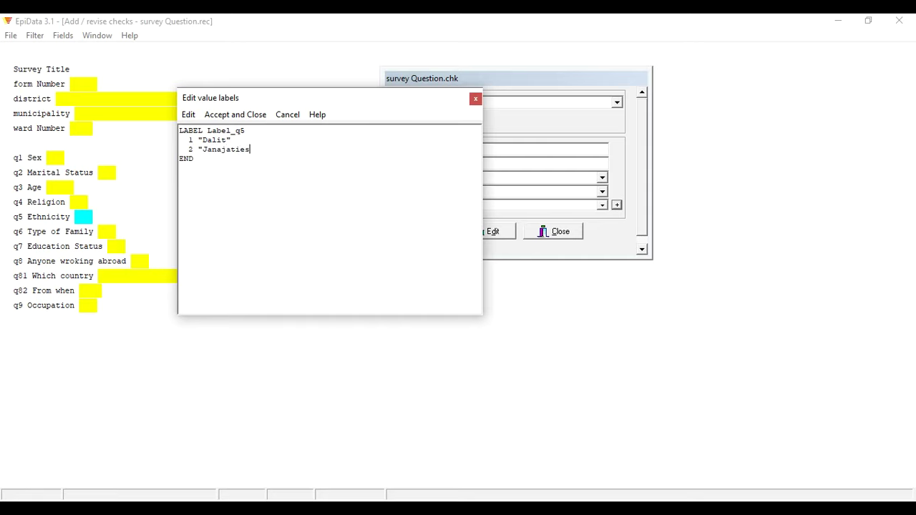
text(:)
text(")
key(Return)
- Add 3 "Brahmins" and 4 "Chetries" to the q5 value labels
text(3 "Brahmins")
key(Return)
text(4 "Chetr)
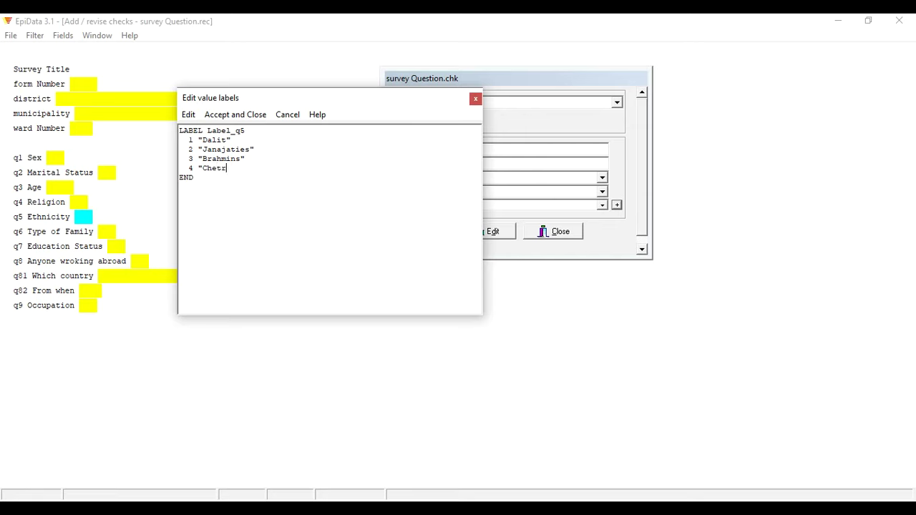
text(ies")
key(Return)
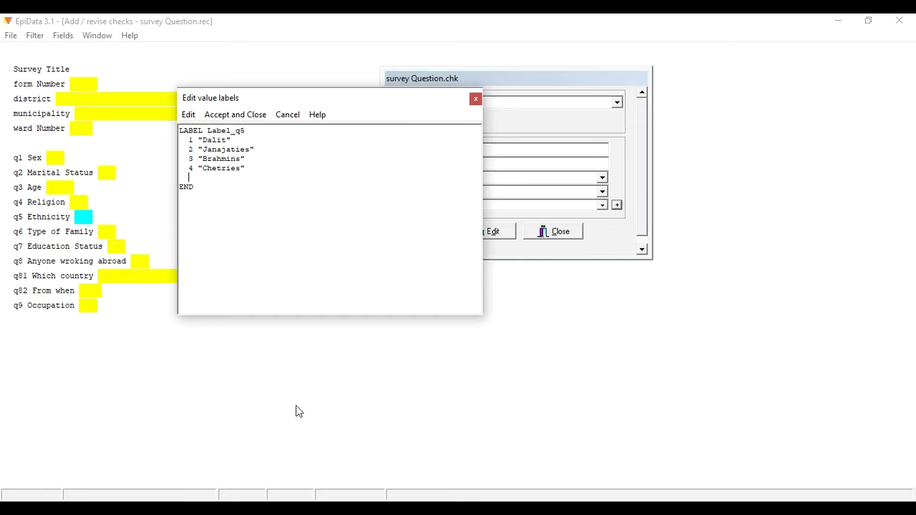
- Remove the blank line below the last q5 value label, accept the labels and save the Ethnicity checks
click(248, 115)
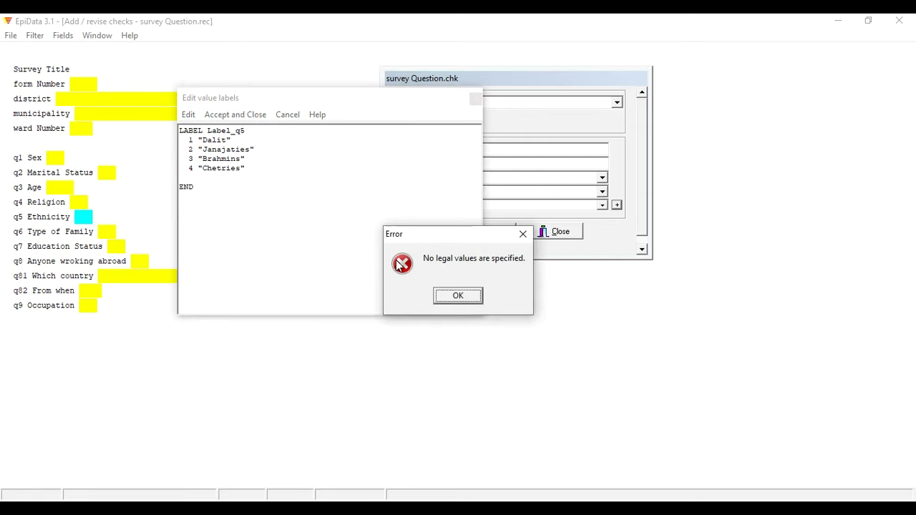
click(458, 296)
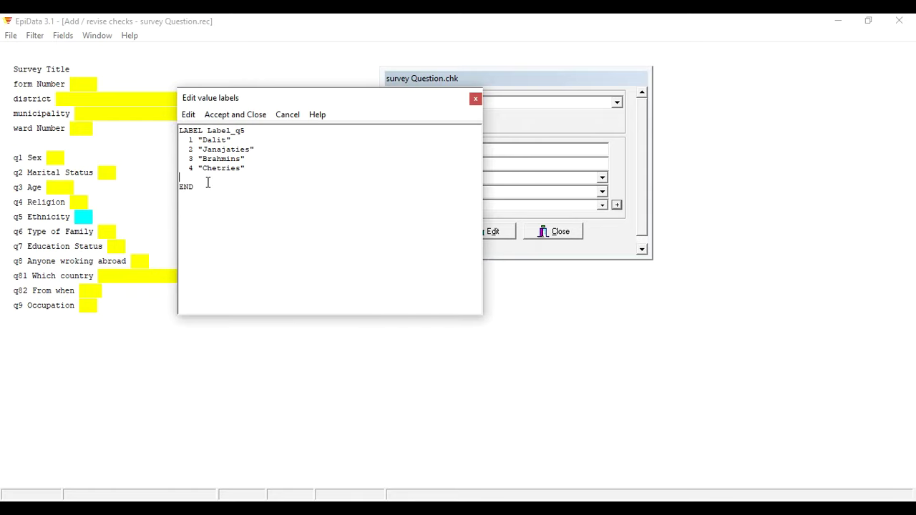
key(BackSpace)
click(252, 115)
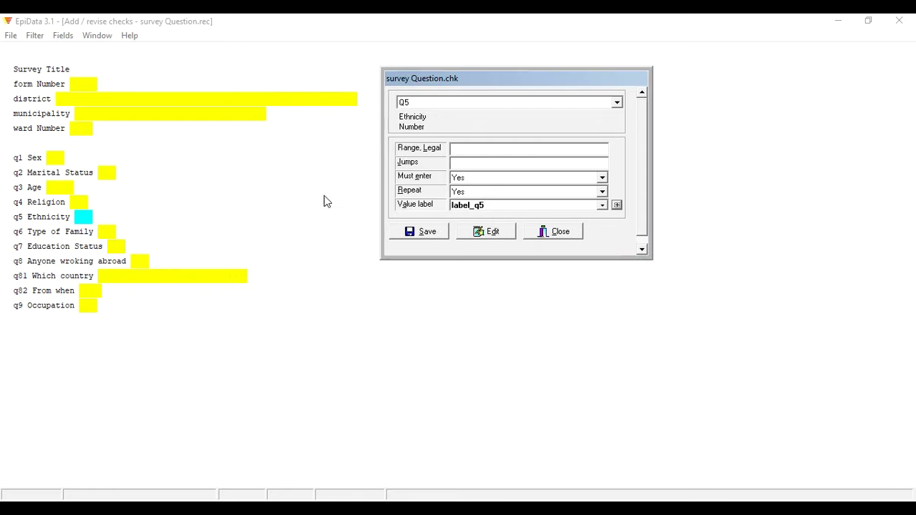
click(440, 234)
- Set Must enter and Repeat to Yes for the q6 Type of Family field
click(108, 233)
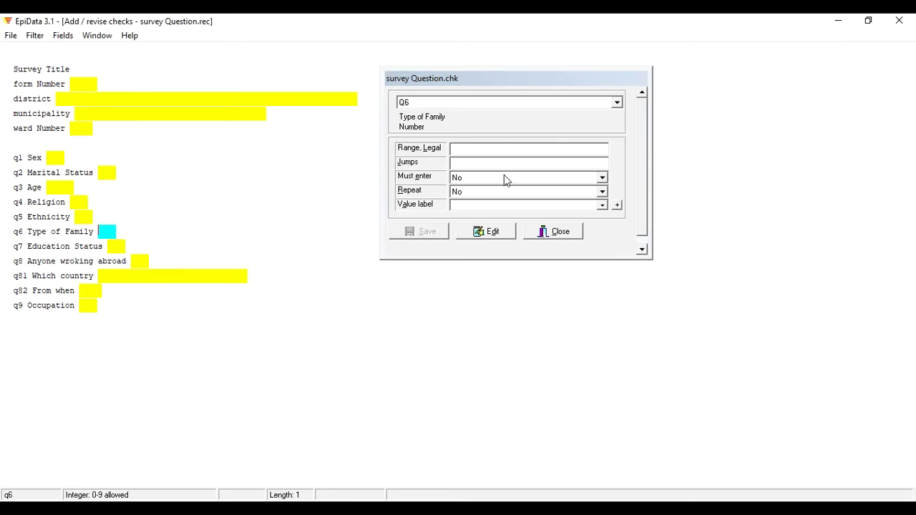
click(503, 178)
click(474, 198)
click(470, 193)
click(469, 206)
- Open the q6 Type of Family value labels and add 1 " Nuclear" and 2 "Joint"
click(617, 205)
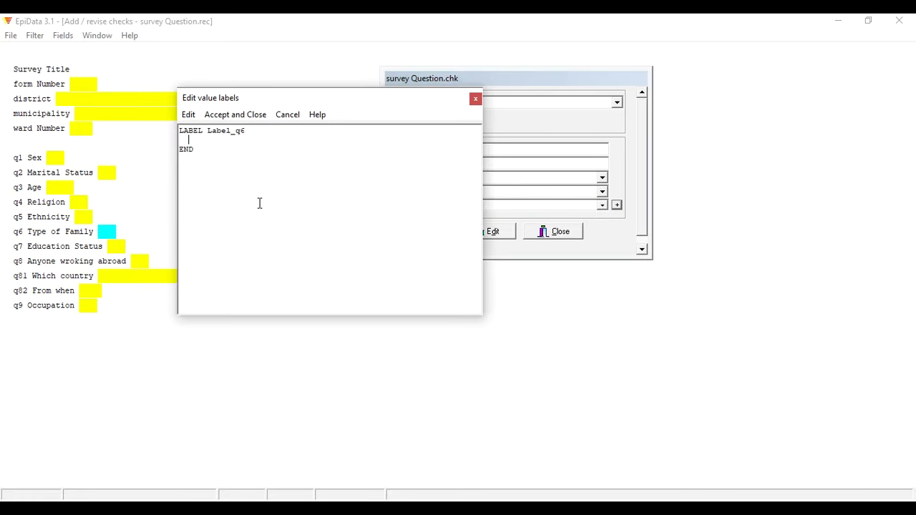
text(1)
text(Nuclear")
key(Return)
text(2 "Joint")
key(Return)
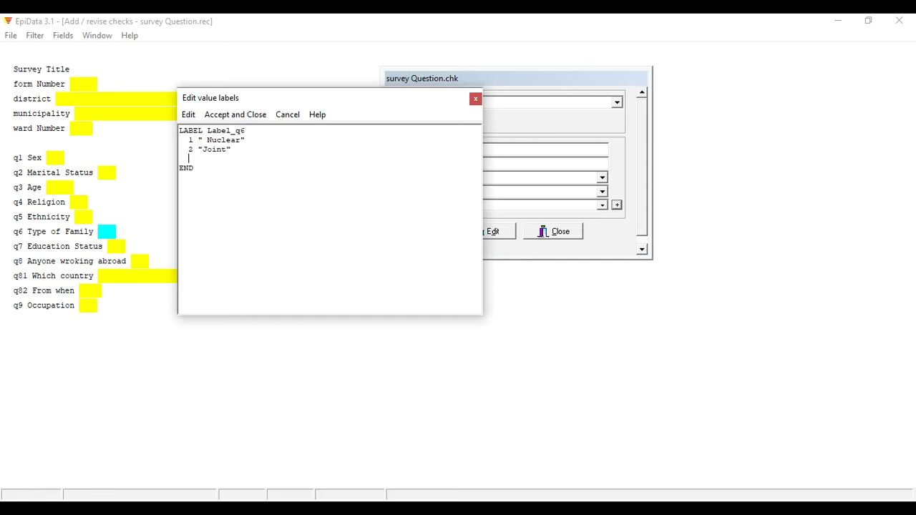
- Add 3 "Extended" to the q6 value labels, accept them and save the Type of Family checks
text(3 ")
text(Ec)
text(tended")
click(251, 116)
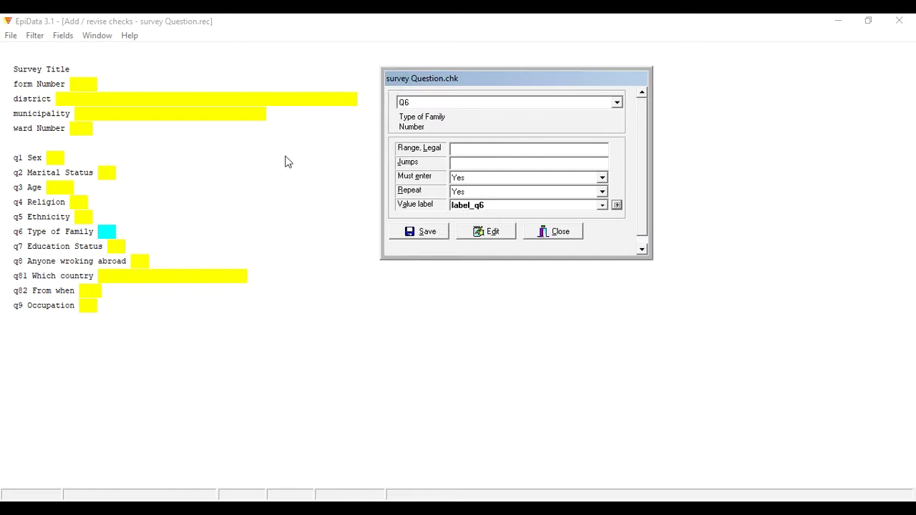
click(428, 229)
- Set Must enter and Repeat to Yes for the q7 Education Status field
click(118, 245)
click(533, 179)
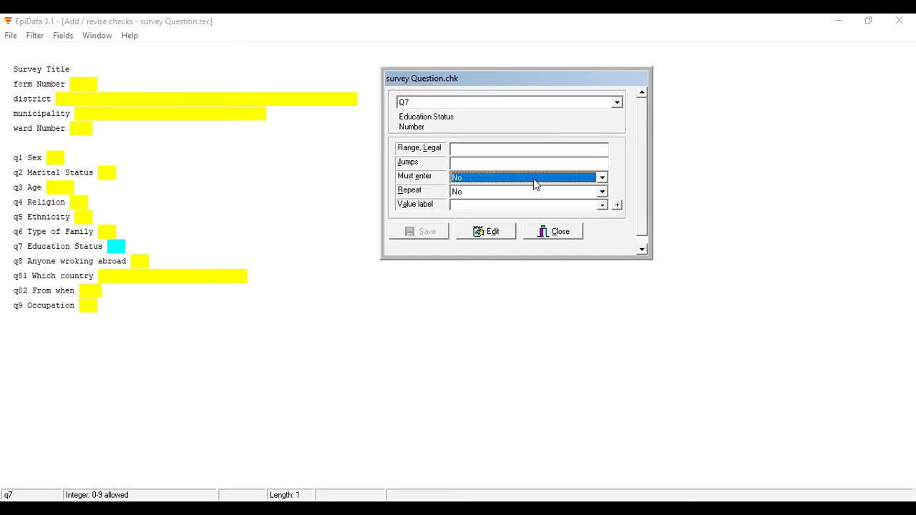
click(472, 199)
click(465, 192)
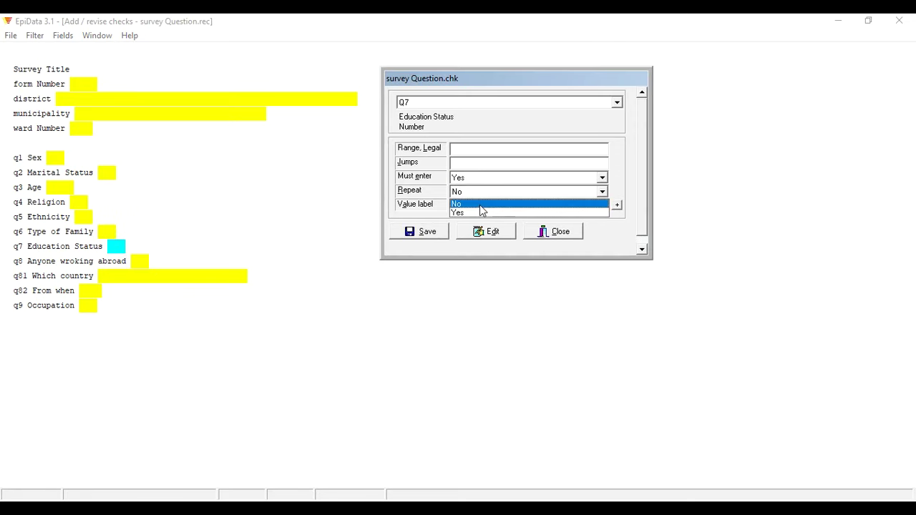
click(481, 210)
- Open the q7 Education Status value labels and add 1 " Illiterate" and 2 " PLE"
click(617, 205)
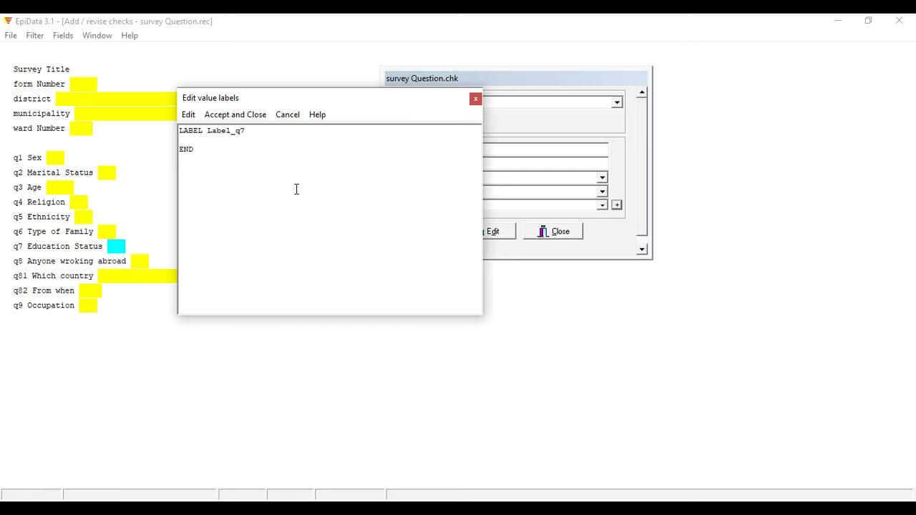
text(1 " Illiterate")
key(Return)
text(2 " PLE)
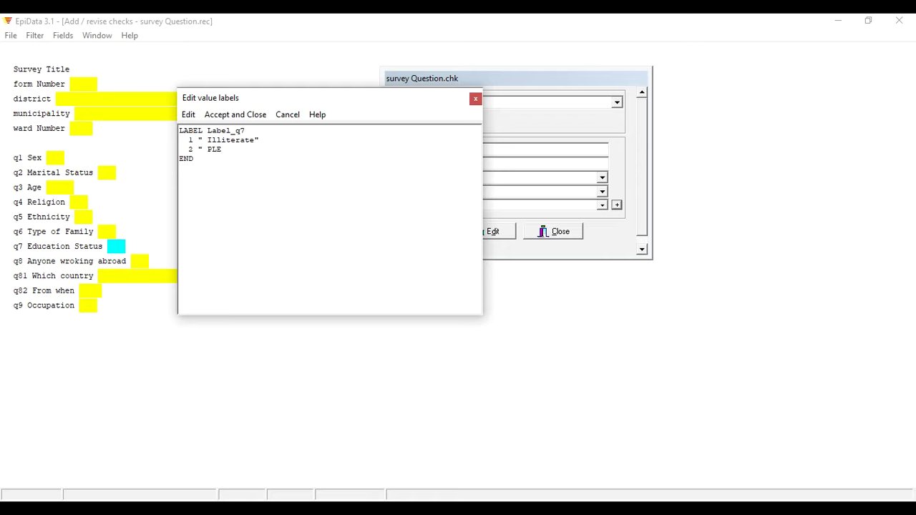
text(")
key(Return)
- Add 3 "SLE" and 4 " higher" to the q7 value labels, accept them and save the Education Status checks
text(3 "SLE")
key(Return)
text(4 " highr)
key(BackSpace)
text(er")
click(251, 115)
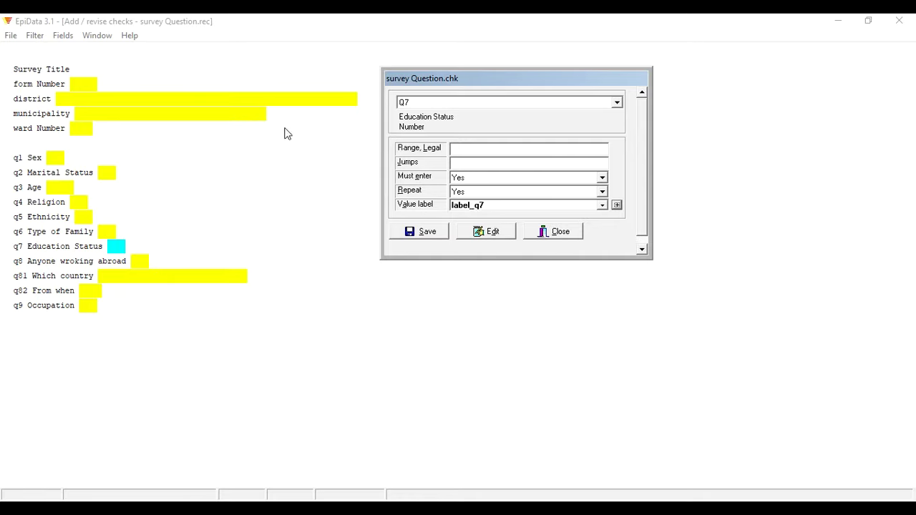
click(438, 233)
- Set Must enter and Repeat to Yes for the q8 Anyone wroking abroad field
click(140, 261)
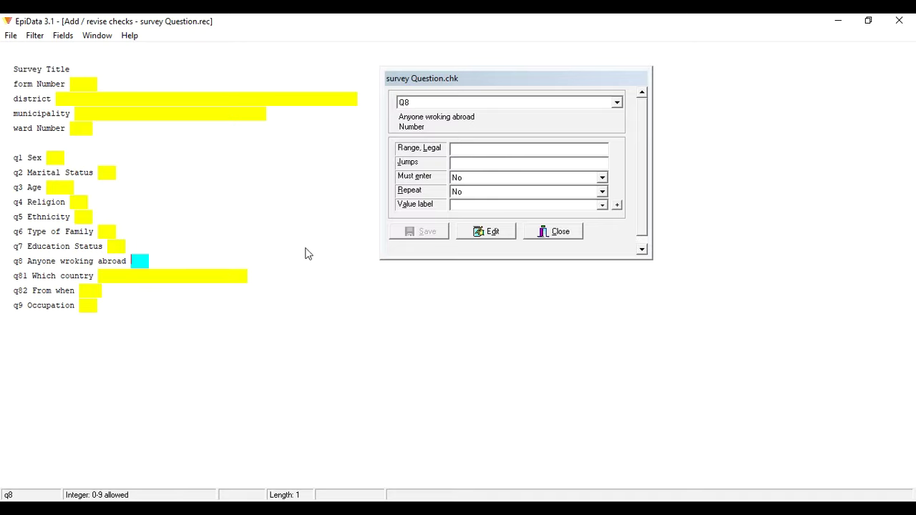
drag(483, 80, 495, 68)
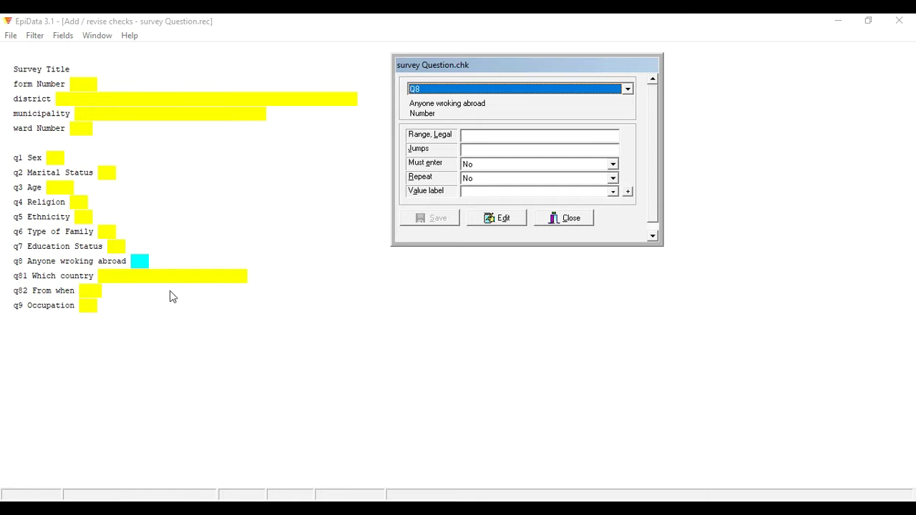
click(483, 165)
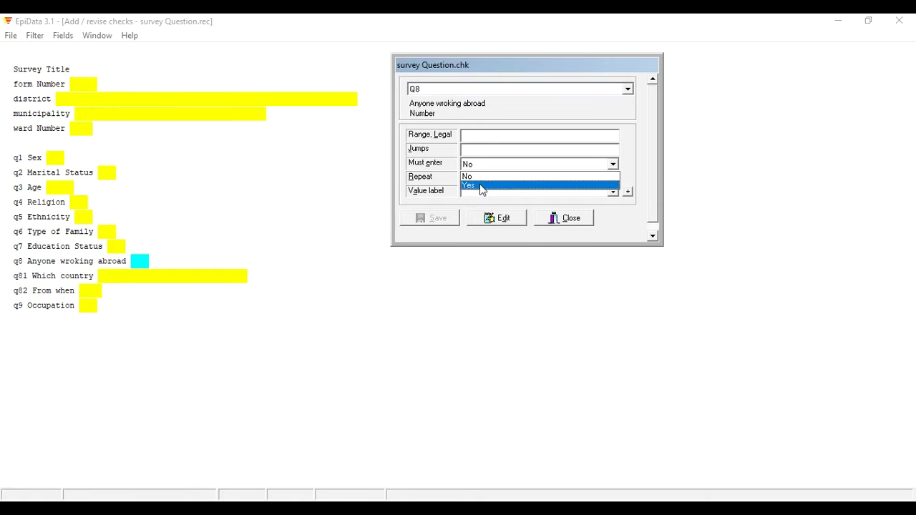
click(482, 186)
click(469, 167)
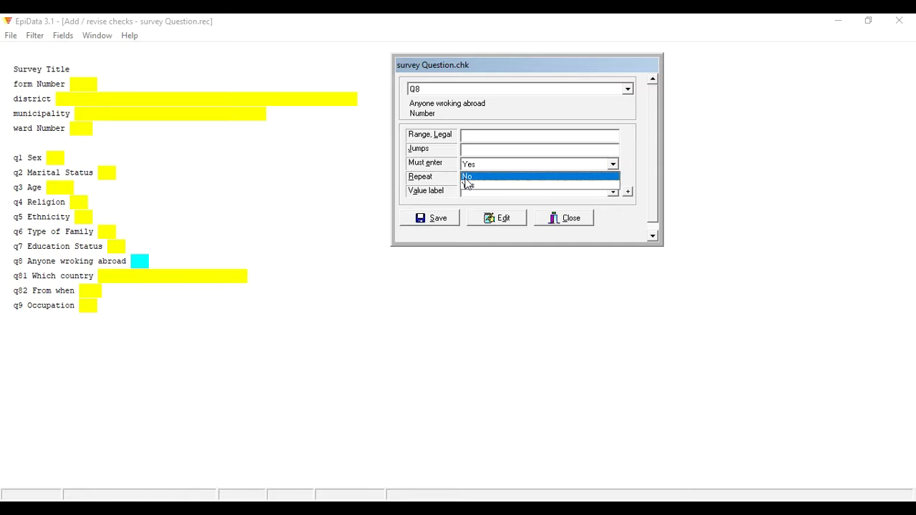
click(496, 186)
click(481, 179)
click(485, 206)
- Define the q8 value labels as 1 "Yes" and 2 "No" and accept them
click(477, 136)
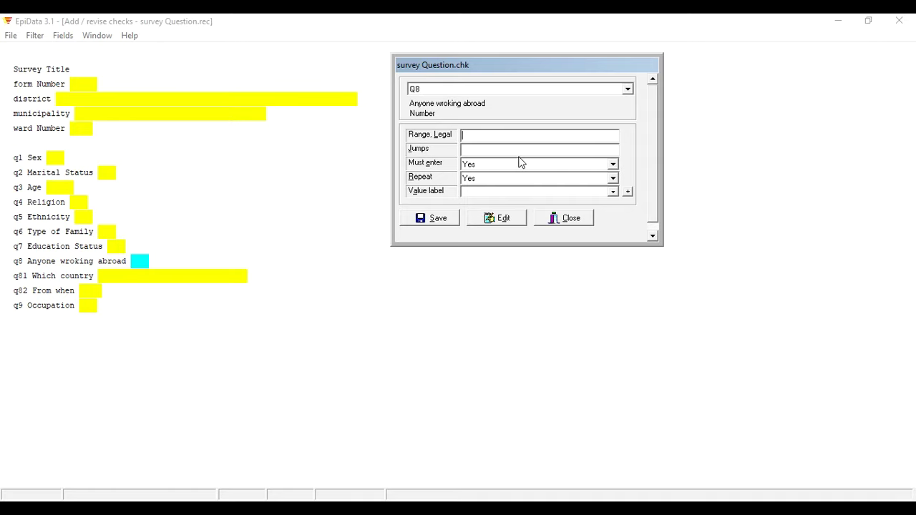
click(627, 191)
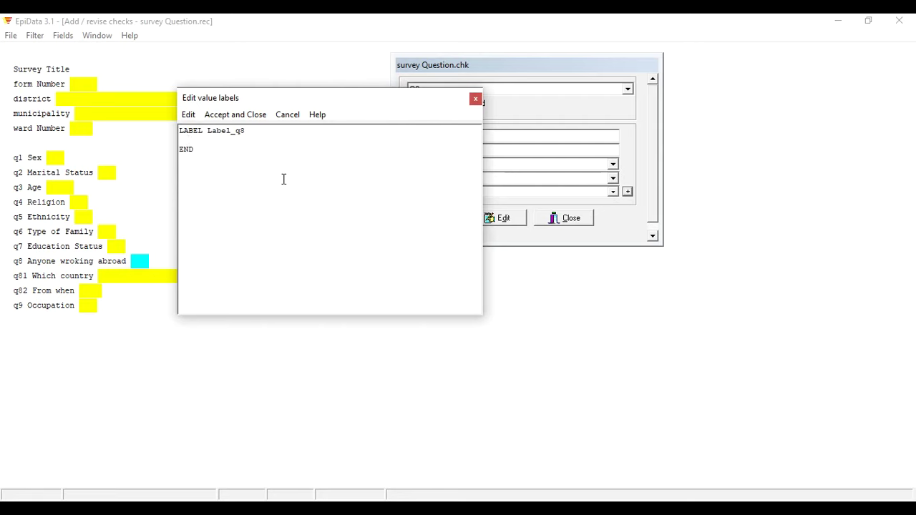
text(1 "Yes")
key(Return)
text(2 "No")
click(237, 115)
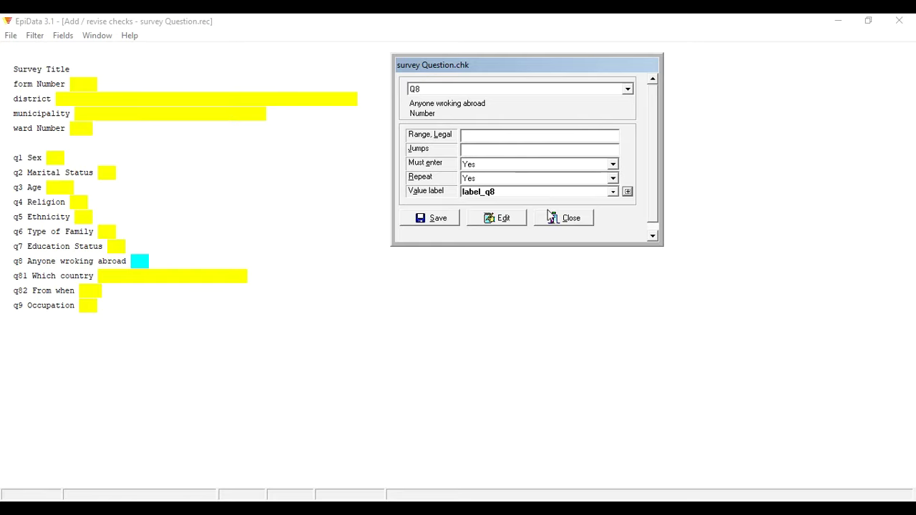
- Review the q8 value labels, set the field's legal range to 1-2 and save its checks
click(627, 192)
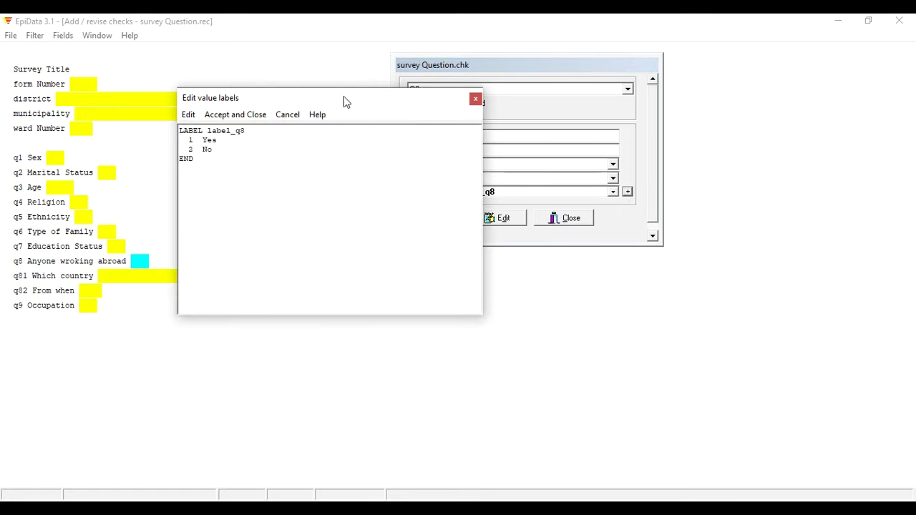
drag(343, 98, 315, 90)
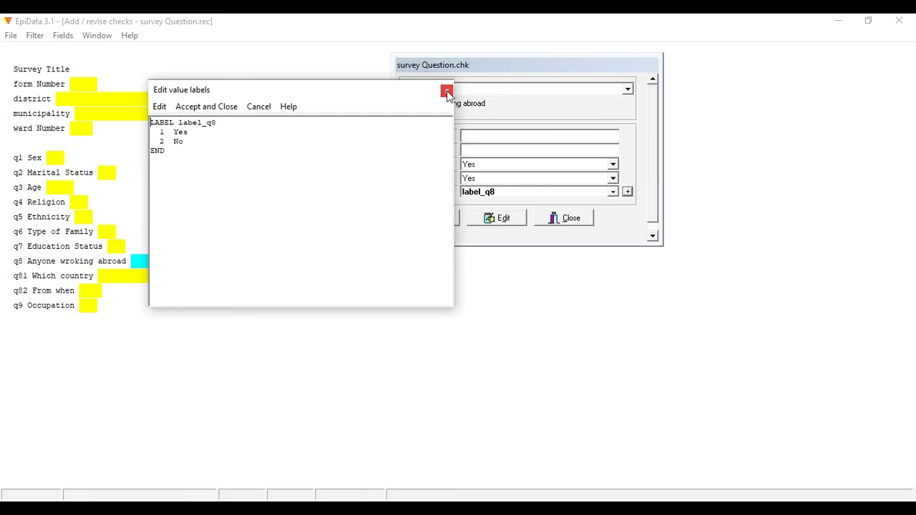
click(207, 107)
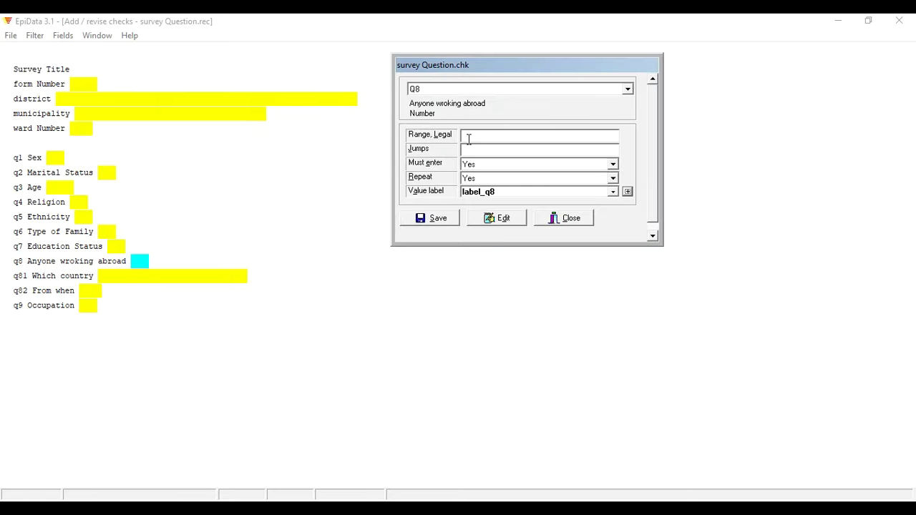
text(1-2)
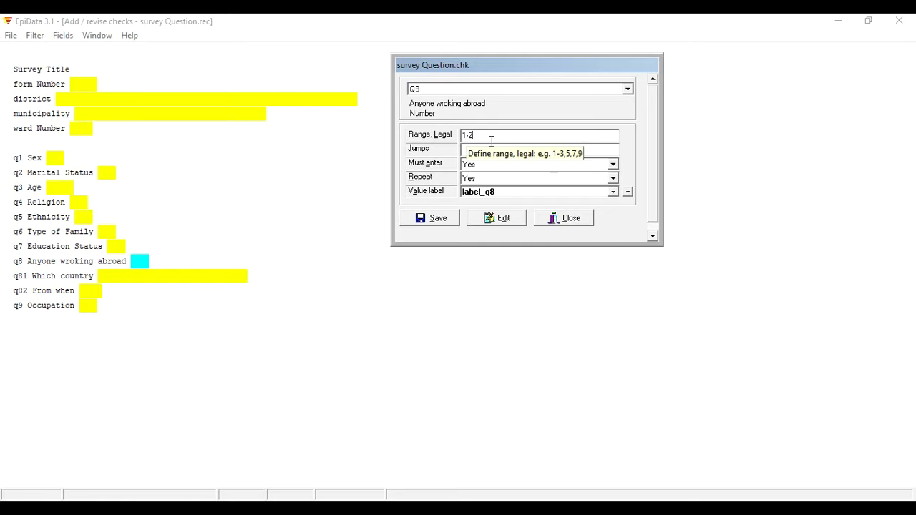
click(438, 219)
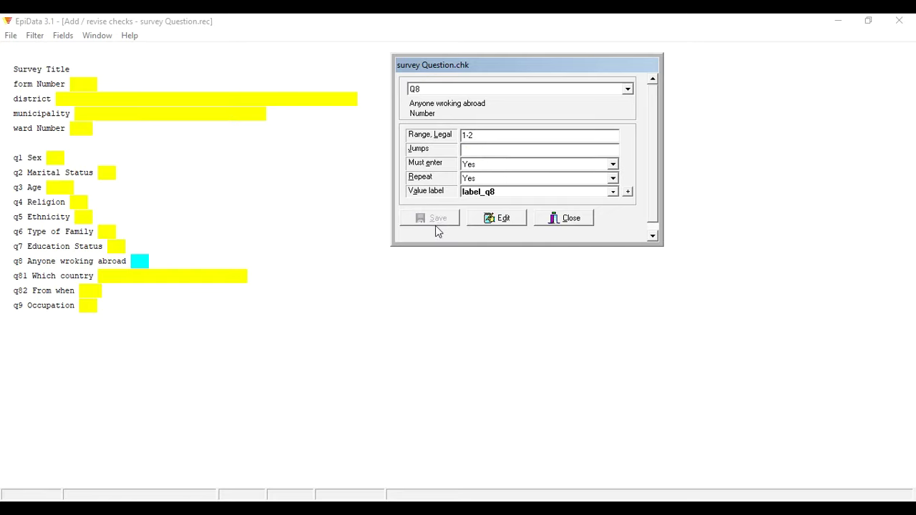
- Add the jump 2>q9 to the q8 Anyone wroking abroad field and save its checks
click(138, 262)
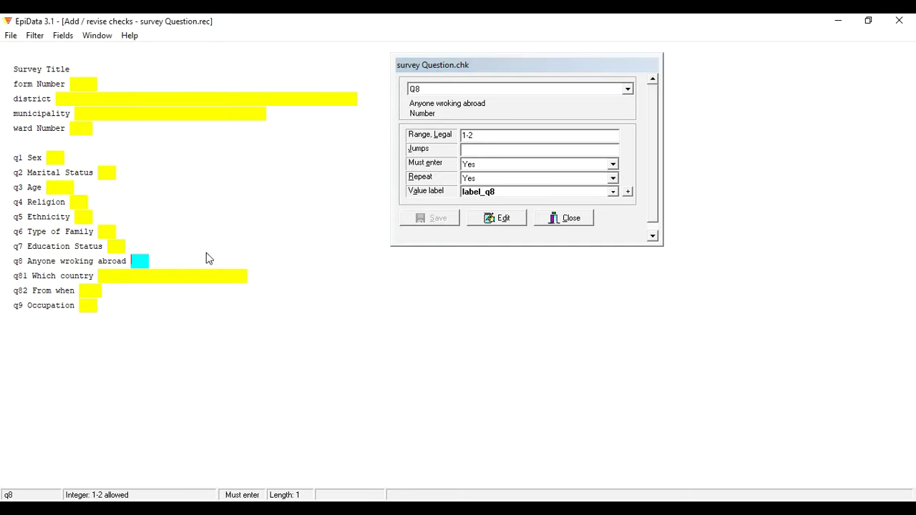
click(486, 135)
click(476, 152)
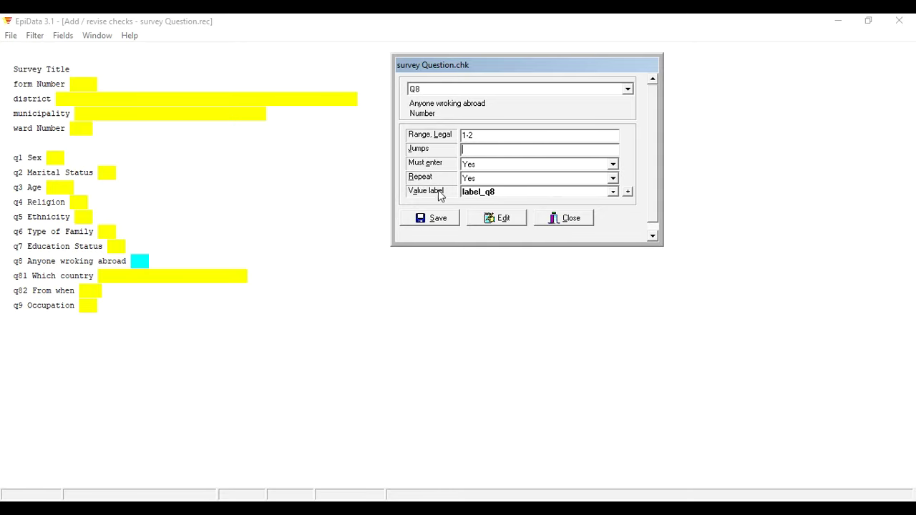
click(474, 150)
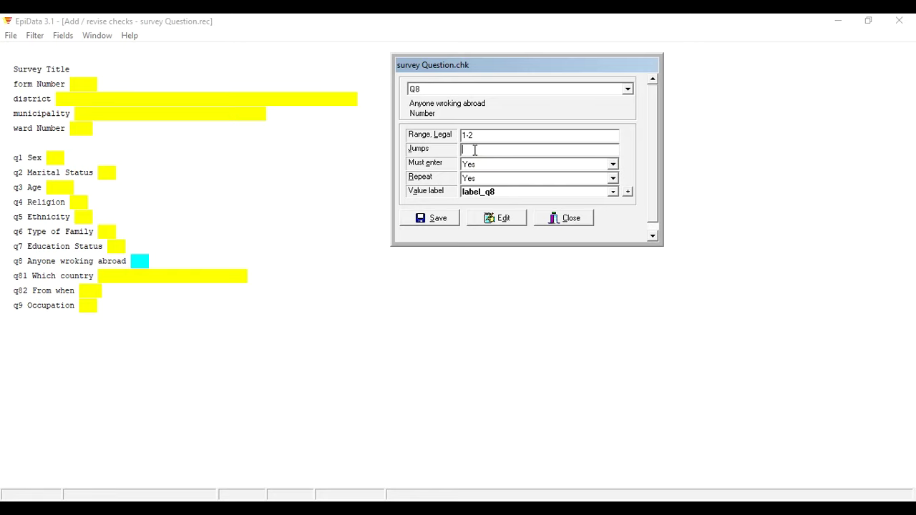
text(2>)
text(q9)
click(445, 222)
- Set Must enter and Repeat to Yes for the q81 Which country field and save its checks
click(106, 279)
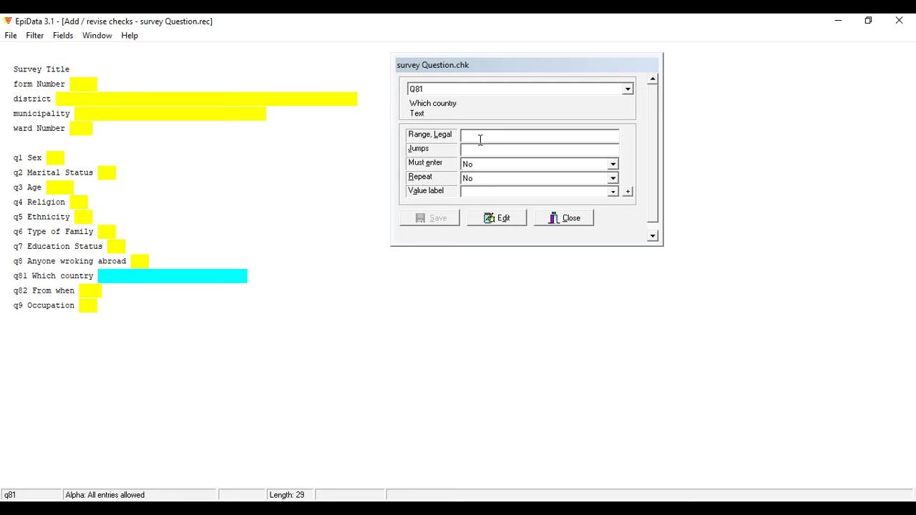
click(476, 165)
click(479, 187)
click(485, 179)
click(490, 204)
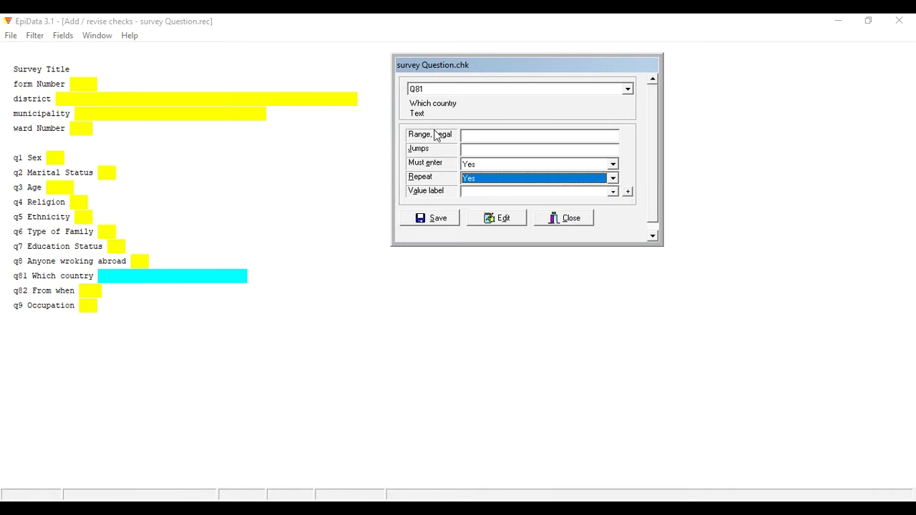
click(433, 219)
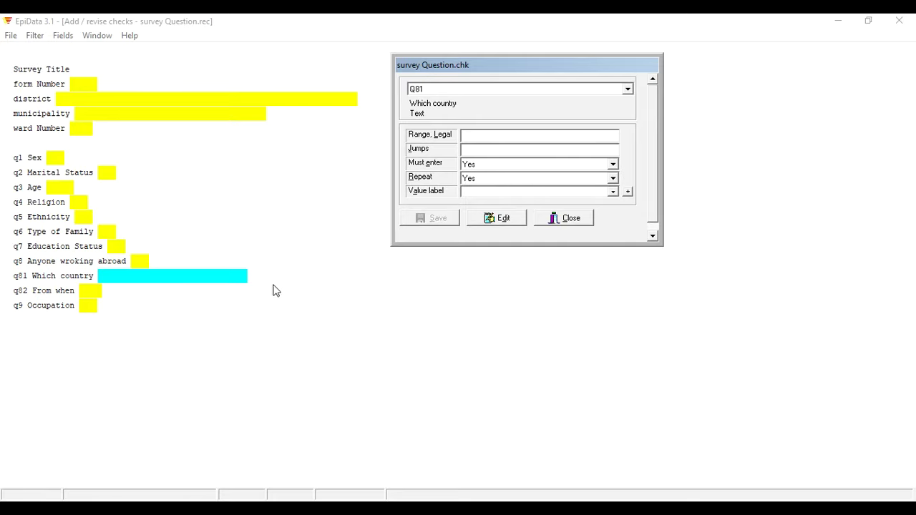
click(88, 292)
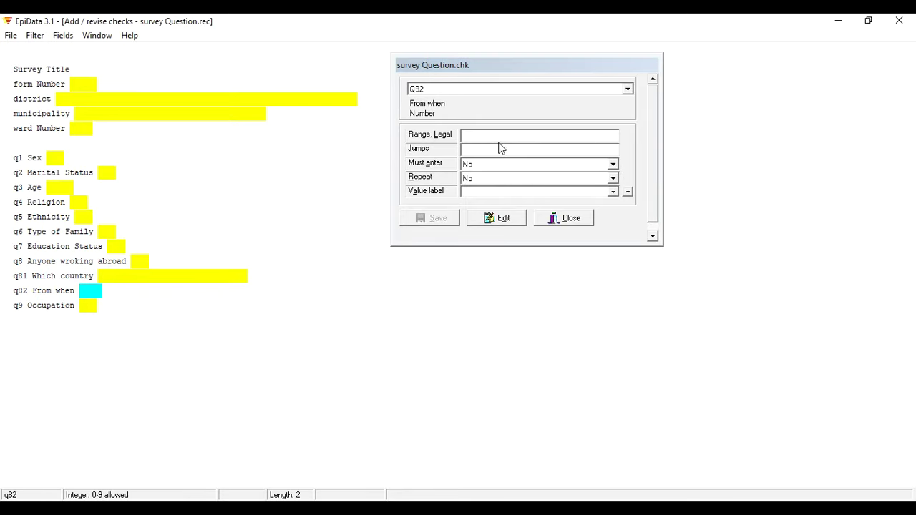
click(494, 166)
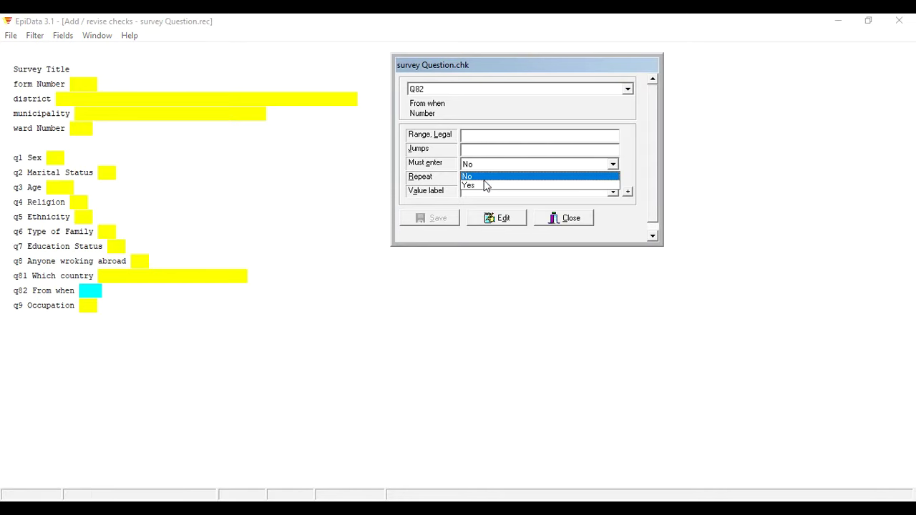
click(742, 166)
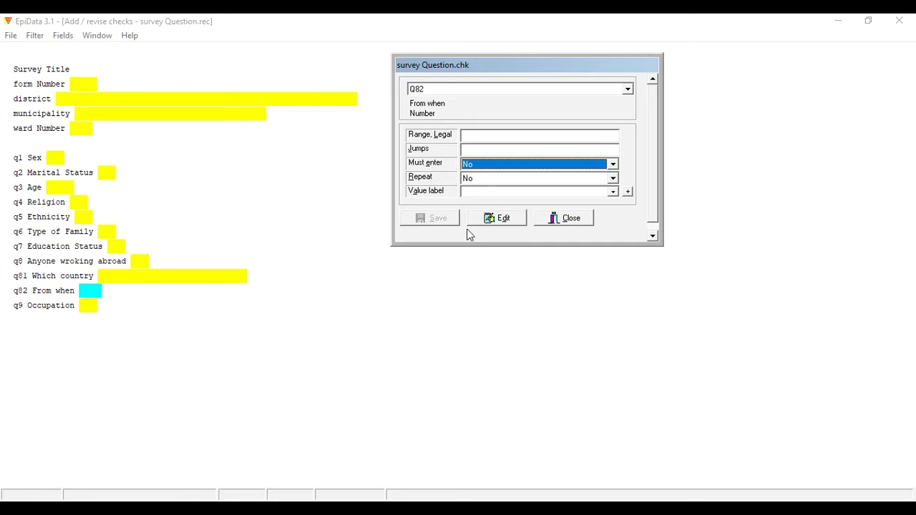
- Set Must enter and Repeat to Yes for the q9 Occupation field
click(83, 305)
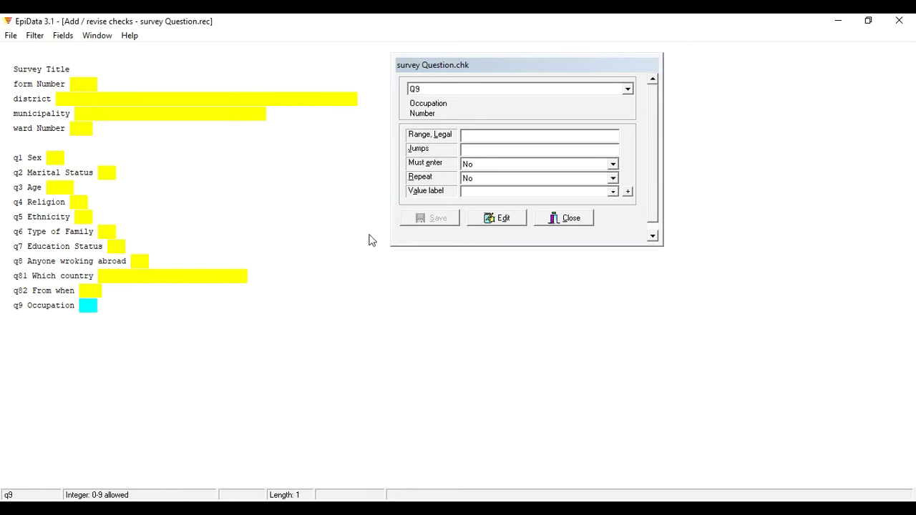
click(491, 166)
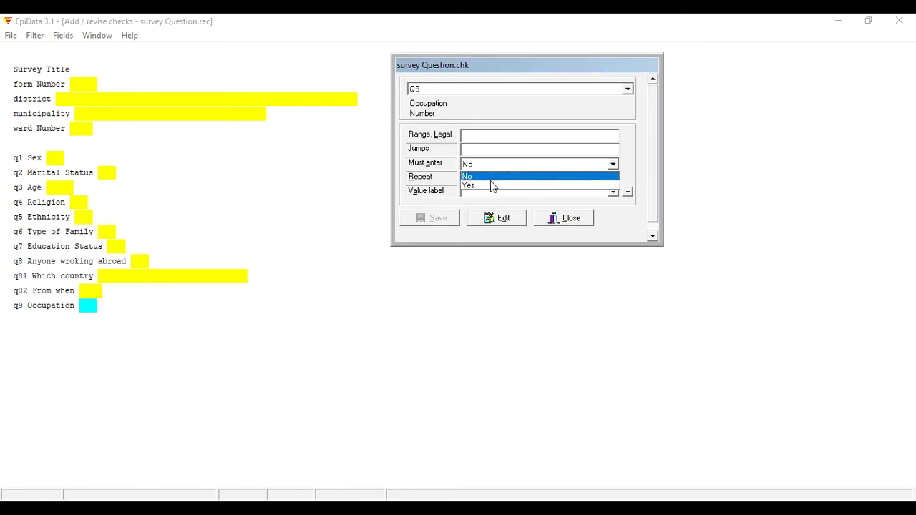
click(490, 179)
key(Down)
click(476, 178)
click(478, 198)
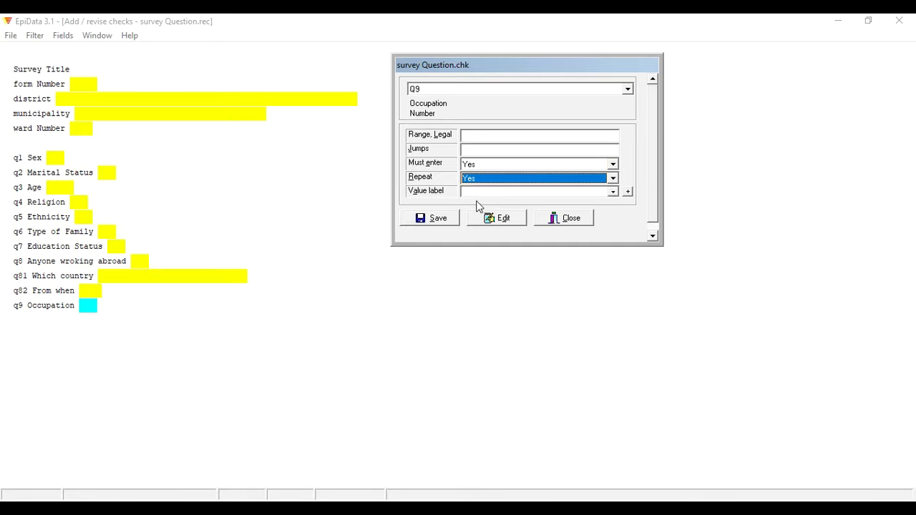
- Start the q9 value labels with 1 "Farming", 2 "Household" and 3 "Business/Trade"
click(627, 192)
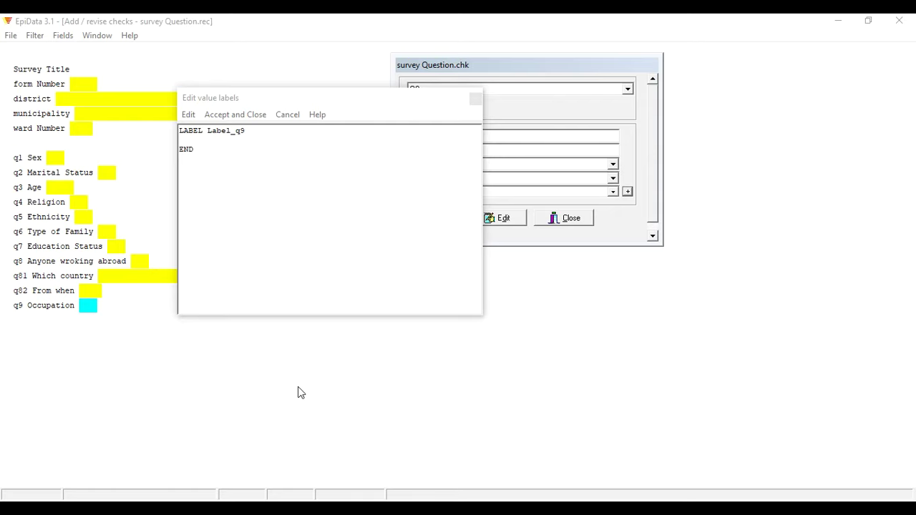
click(241, 203)
text(1)
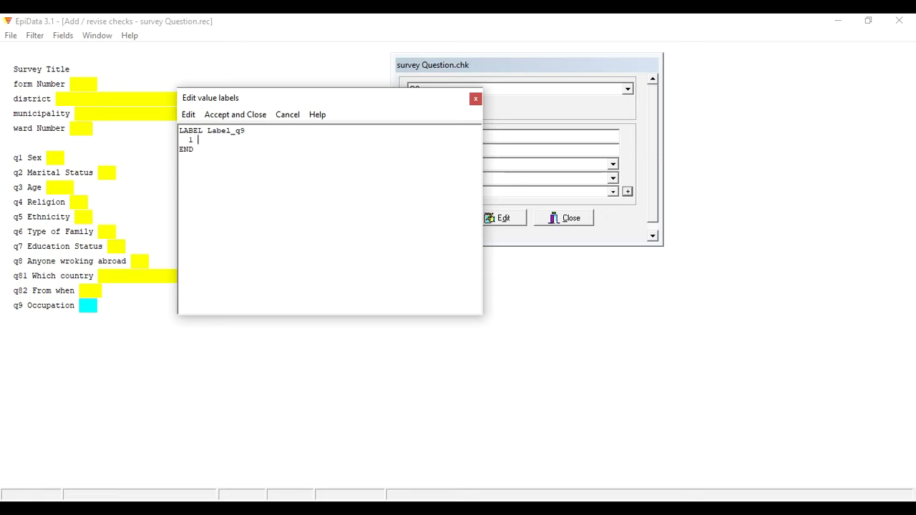
text( "Farming")
key(Return)
text(2 "Household)
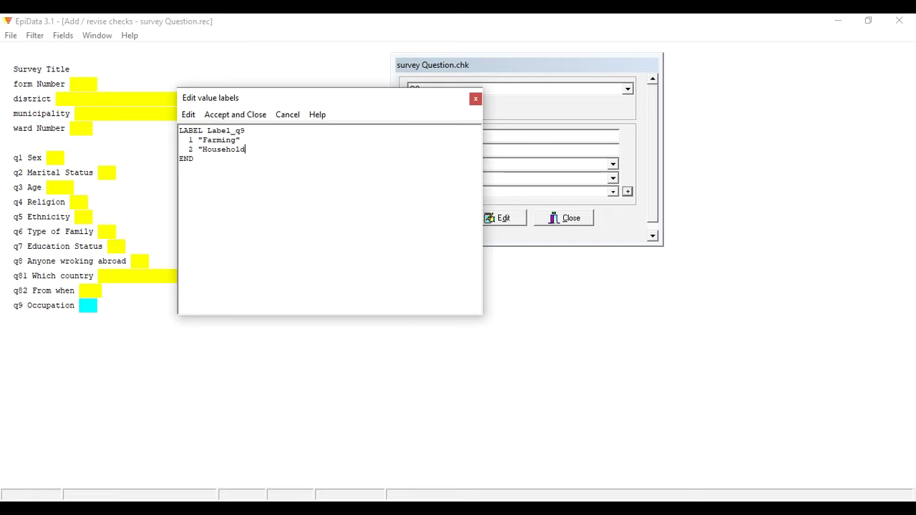
text(")
key(Return)
text(3"Business/Trde)
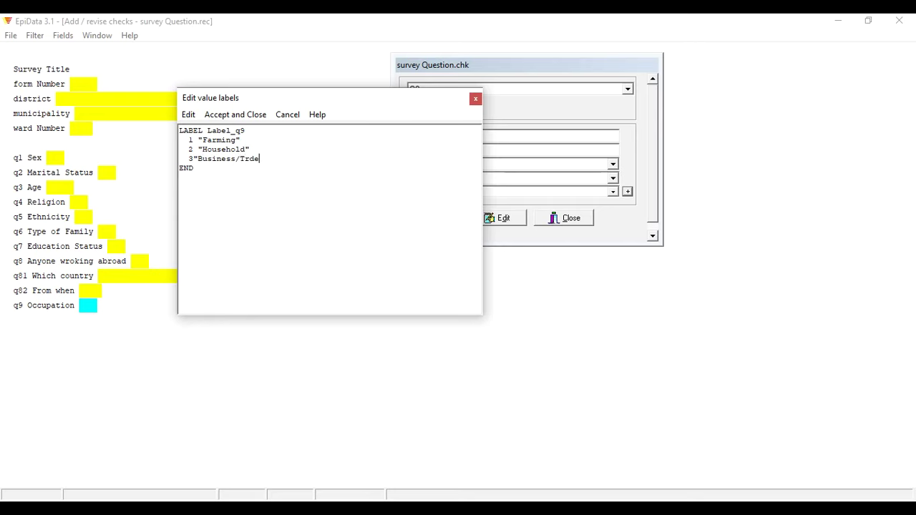
key(BackSpace)
key(BackSpace)
key(BackSpace)
- Add q9 labels 4 "Government Service", 5 "Daily Wedge labour" and 6 "others", and try to accept the list
key(Return)
text(4 "Government)
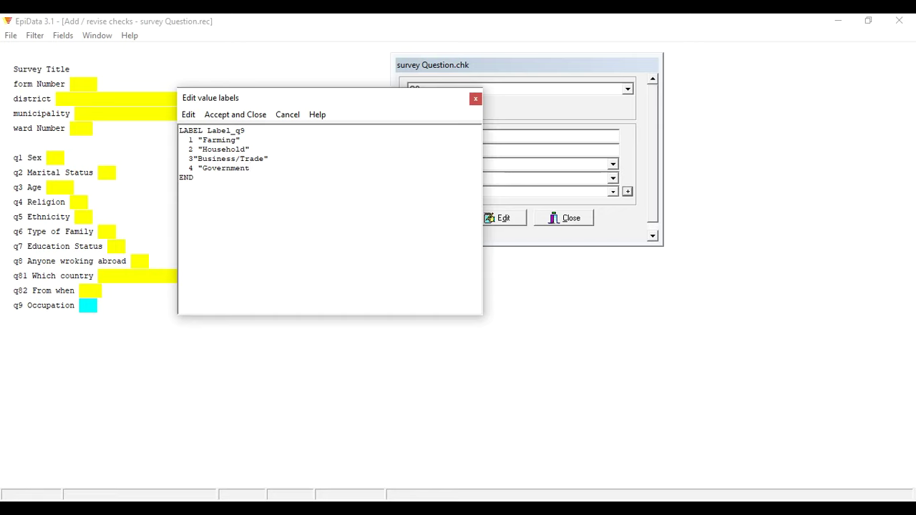
text( Service)
text(")
key(Return)
text(5 " Daily Wedge )
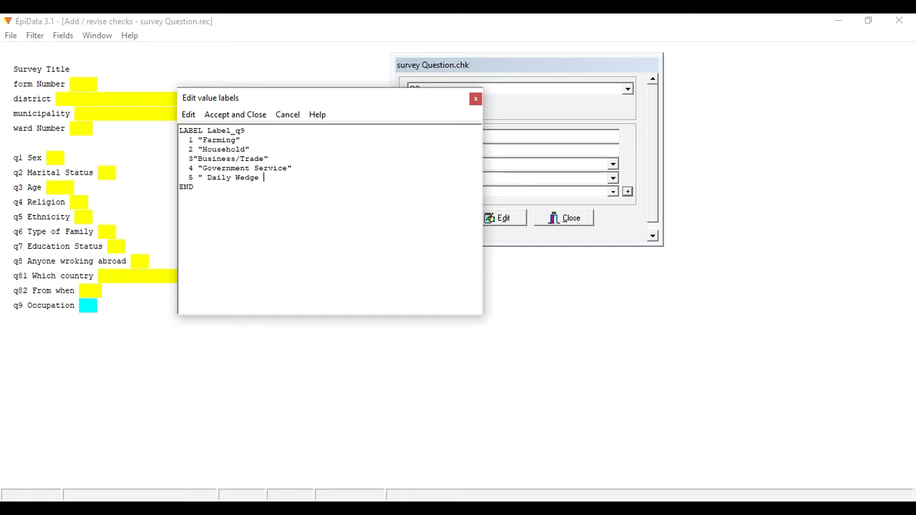
text(labo)
key(BackSpace)
key(BackSpace)
text(ur)
key(BackSpace)
key(BackSpace)
text(our)
key(Return)
text(6 " others)
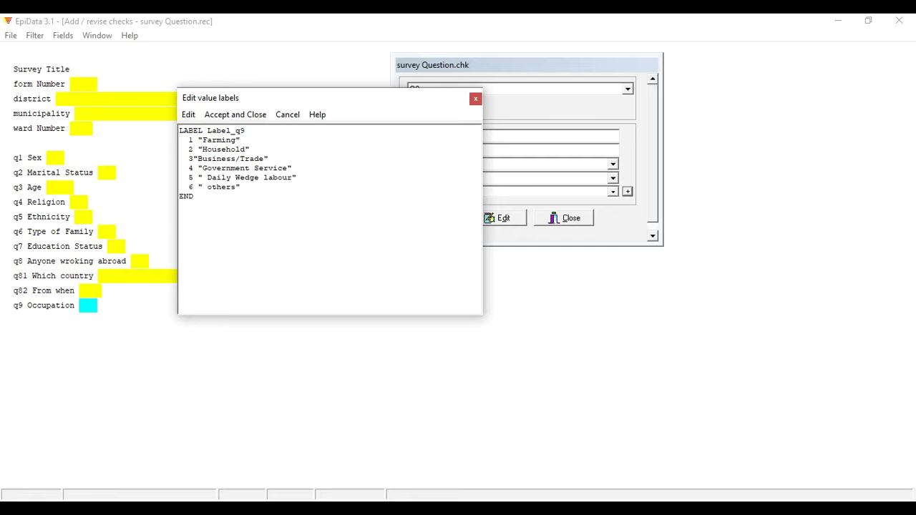
click(256, 115)
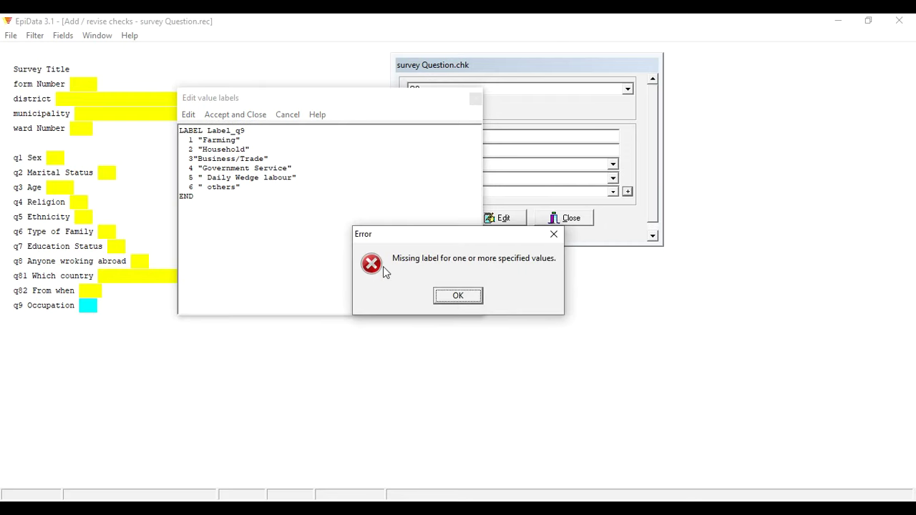
click(457, 295)
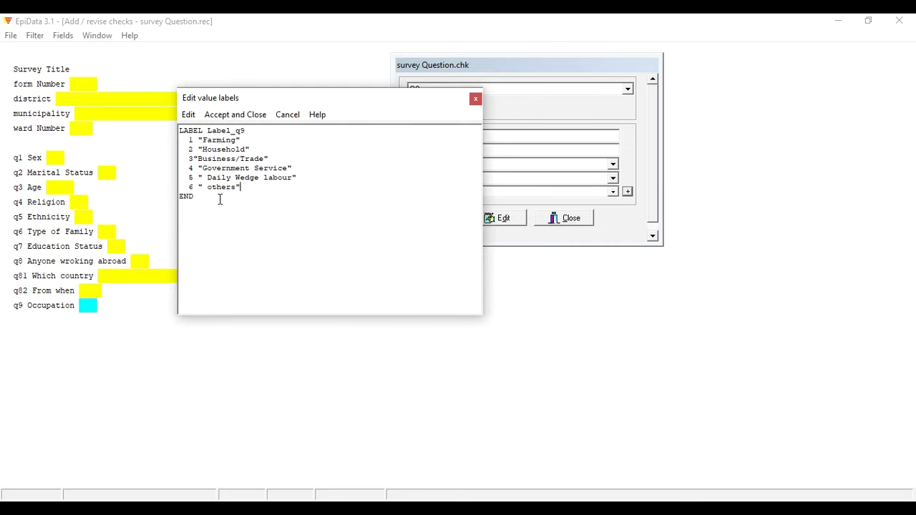
- Correct the spacing in the q9 labels for values 3, 5 and 6, accept them and save the field's checks
click(208, 186)
key(BackSpace)
click(207, 177)
key(BackSpace)
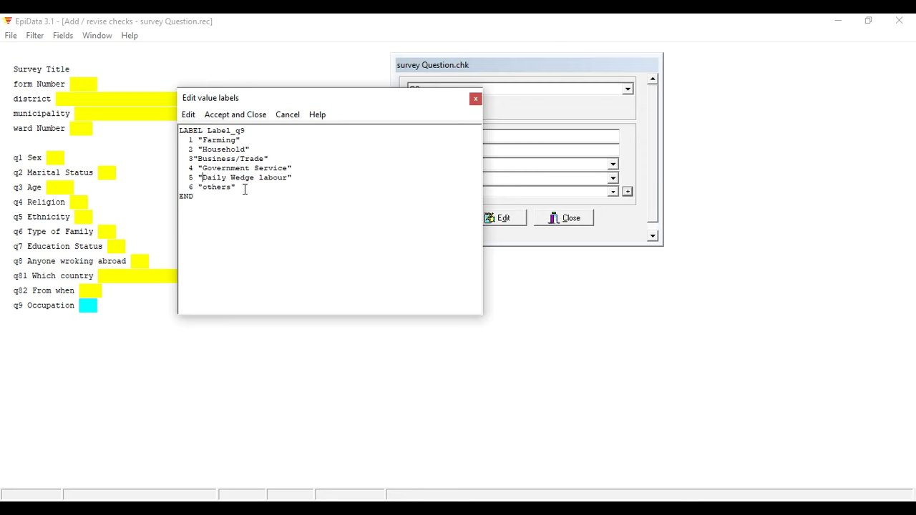
click(196, 159)
click(230, 116)
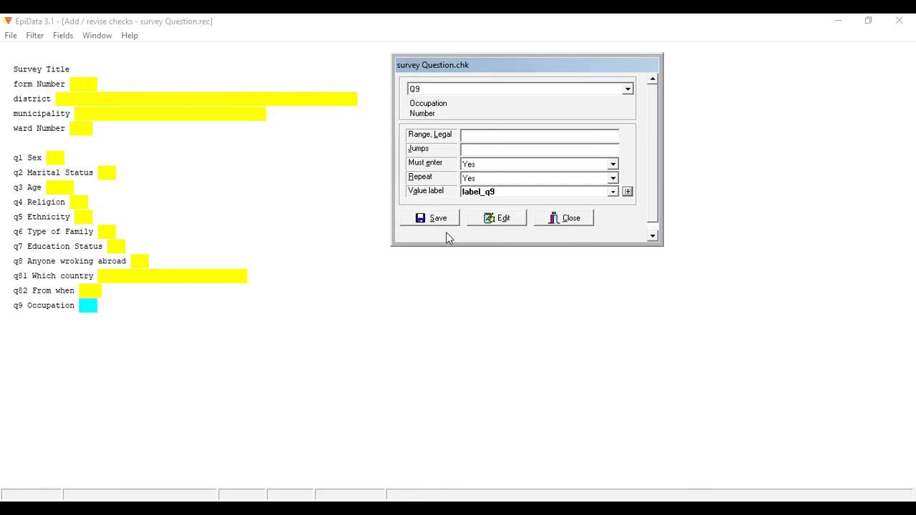
click(434, 219)
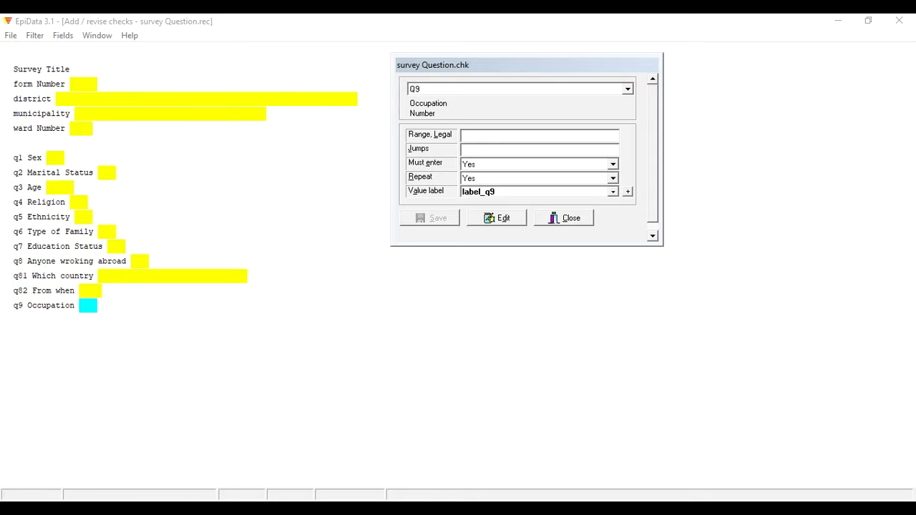
- Look through questions.docx in Word, then close it with its changes saved
drag(39, 403, 617, 101)
scroll(601, 311, up, 5)
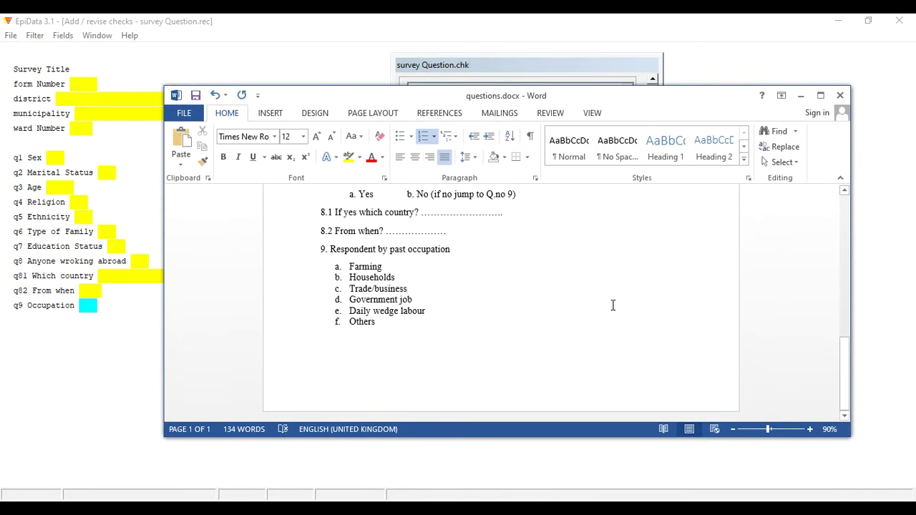
scroll(612, 300, up, 2)
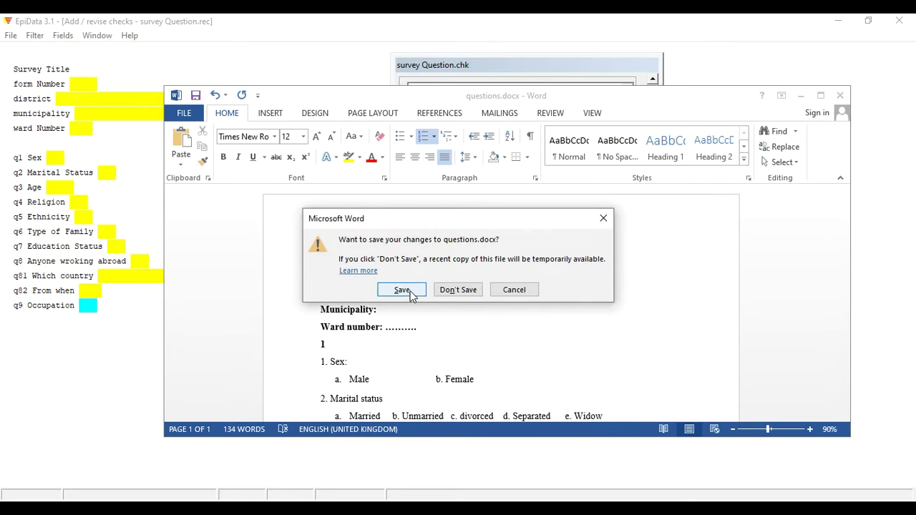
click(410, 293)
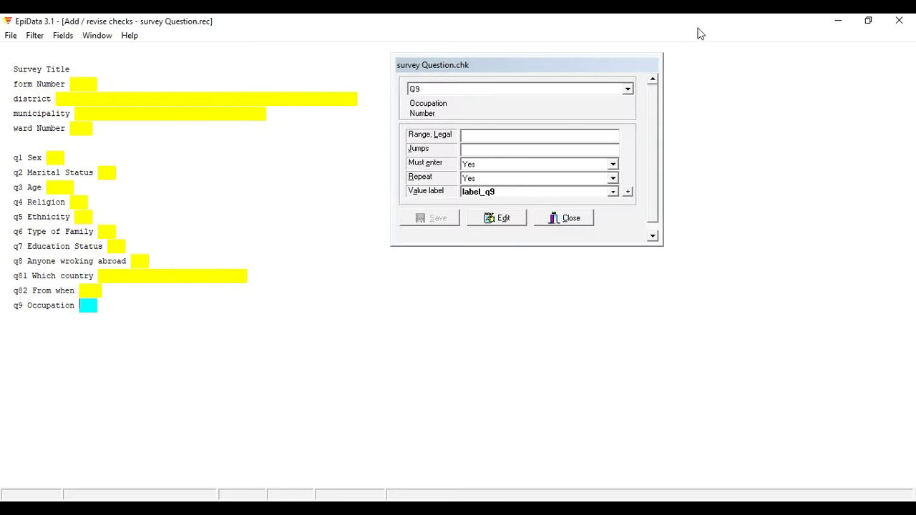
- Close the check definitions and open survey Question.rec from the epiii folder for data entry
drag(543, 72, 657, 67)
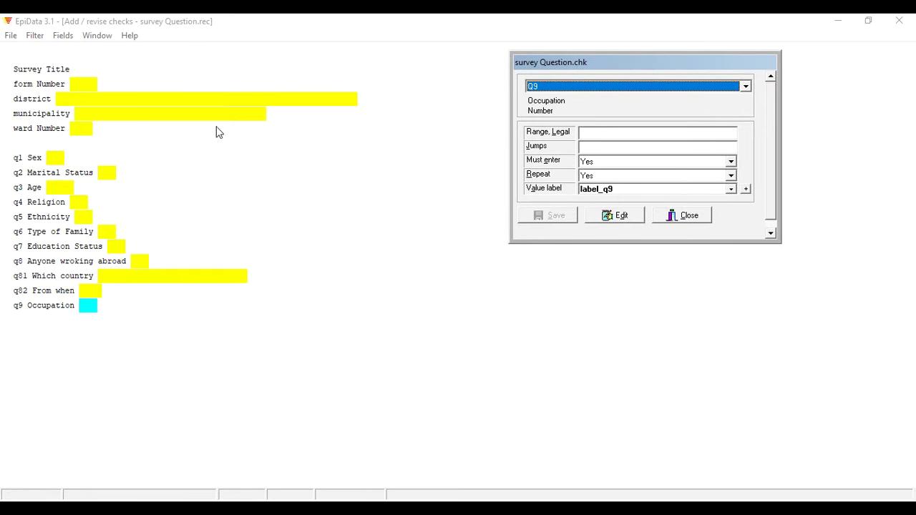
click(684, 217)
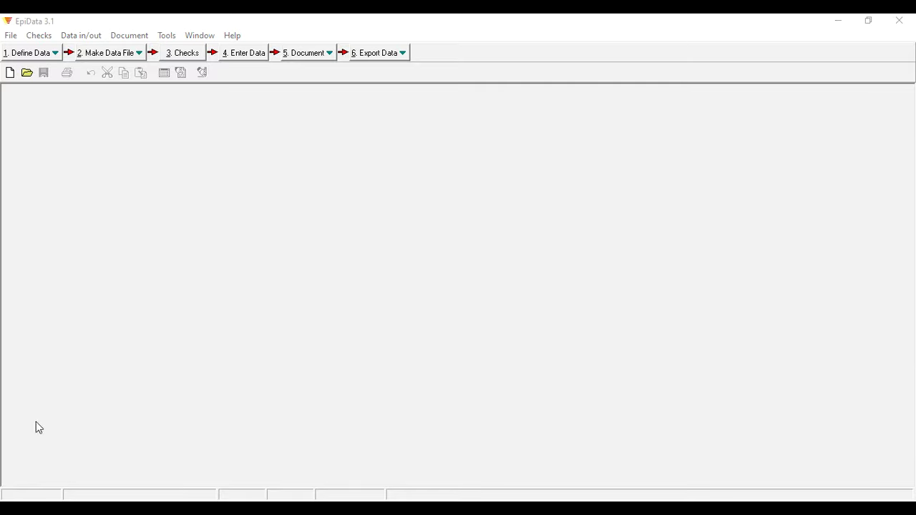
click(260, 59)
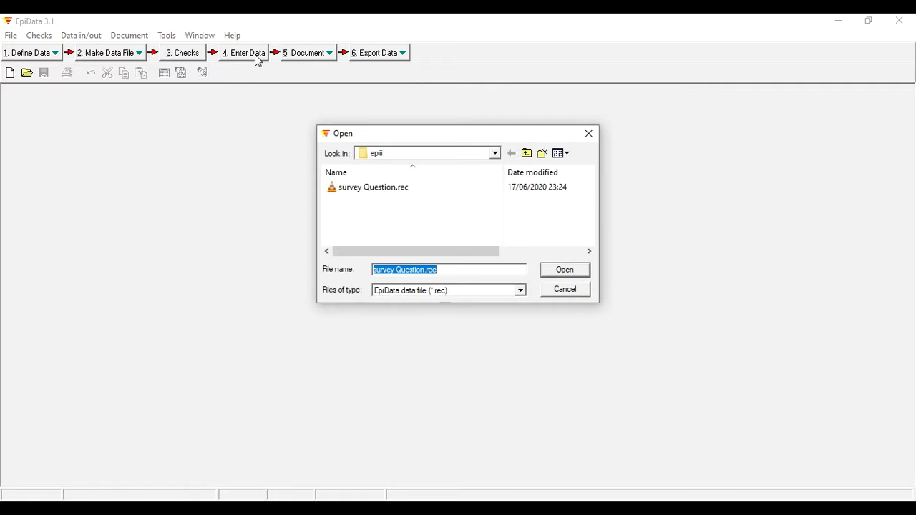
click(387, 191)
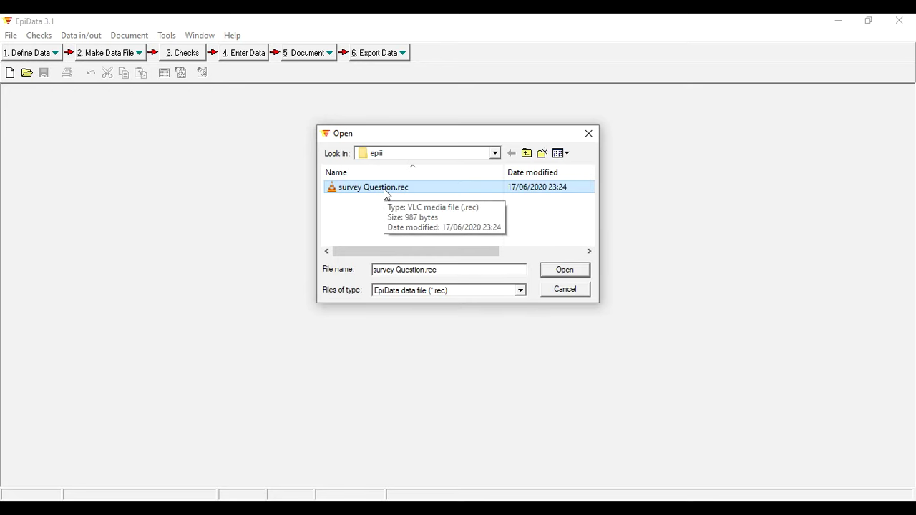
click(563, 273)
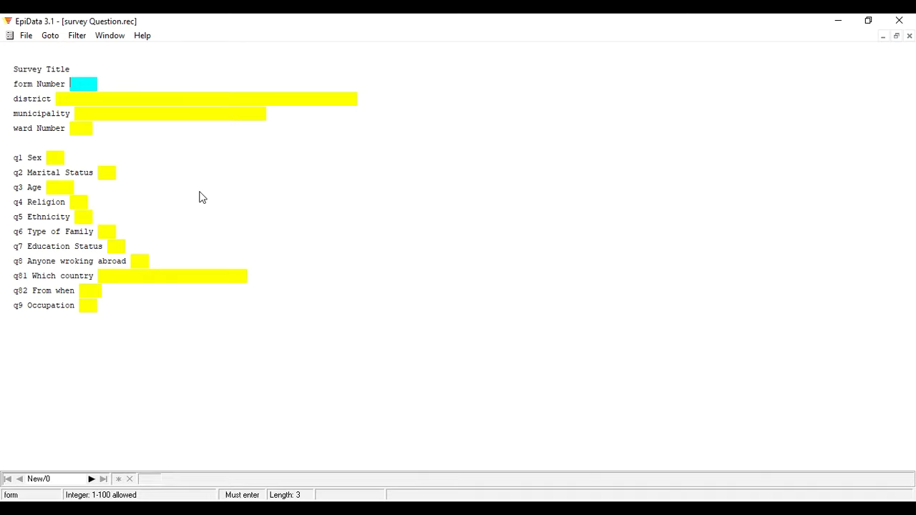
- Test the legal range of the form Number field by trying to enter 123
text(1)
key(BackSpace)
text(123)
key(Return)
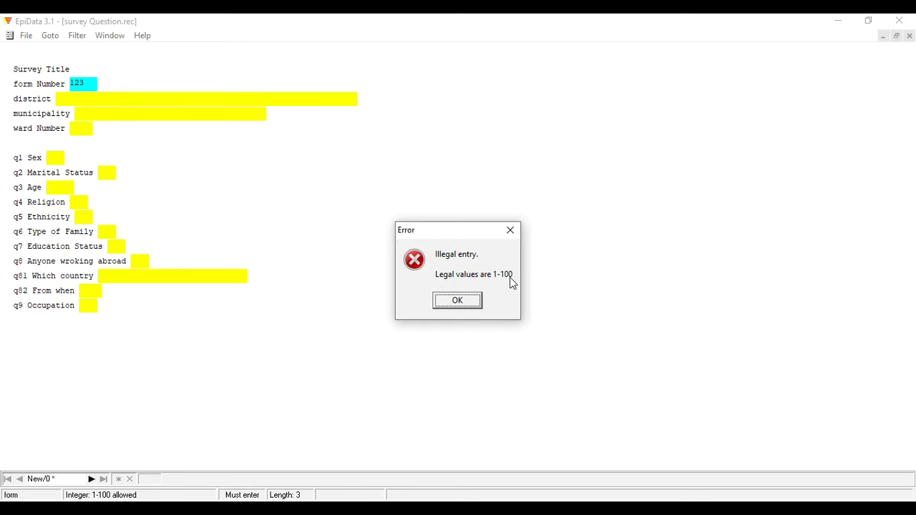
click(477, 303)
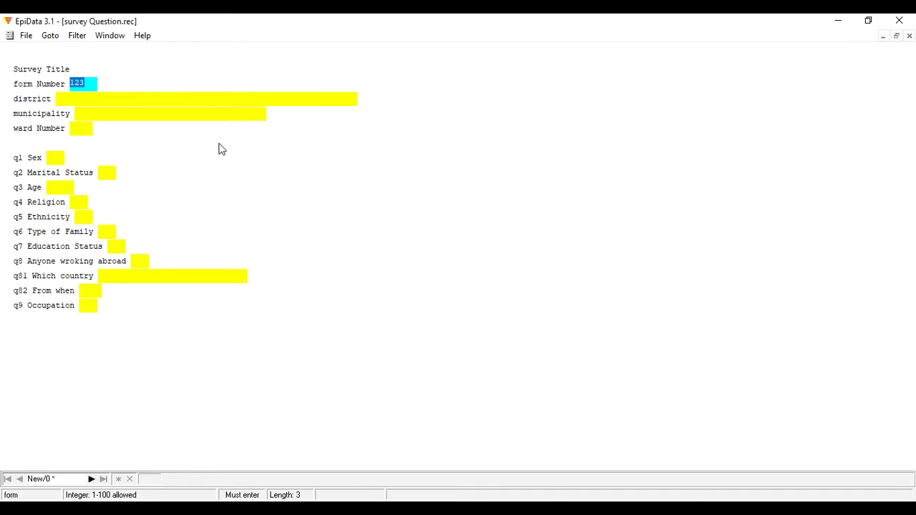
- Enter form Number 1, district Kathmandu, municipality Kathmandu and ward Number 1 in the new record
text(1)
click(145, 98)
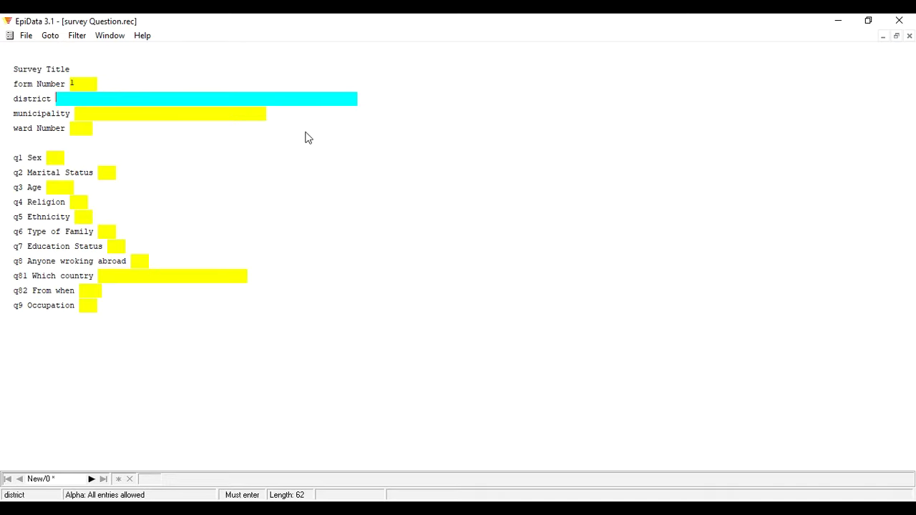
text(Kathma)
text(mandu)
click(75, 113)
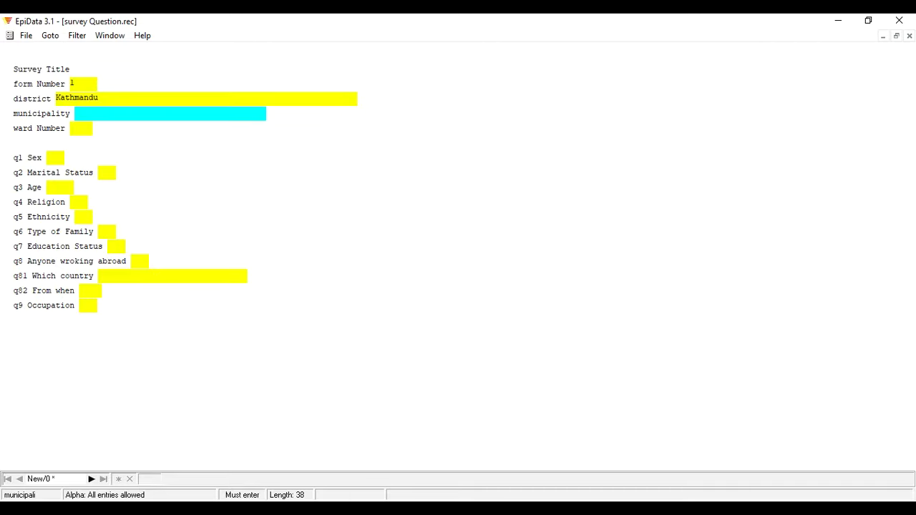
text(Kathmandu)
click(75, 128)
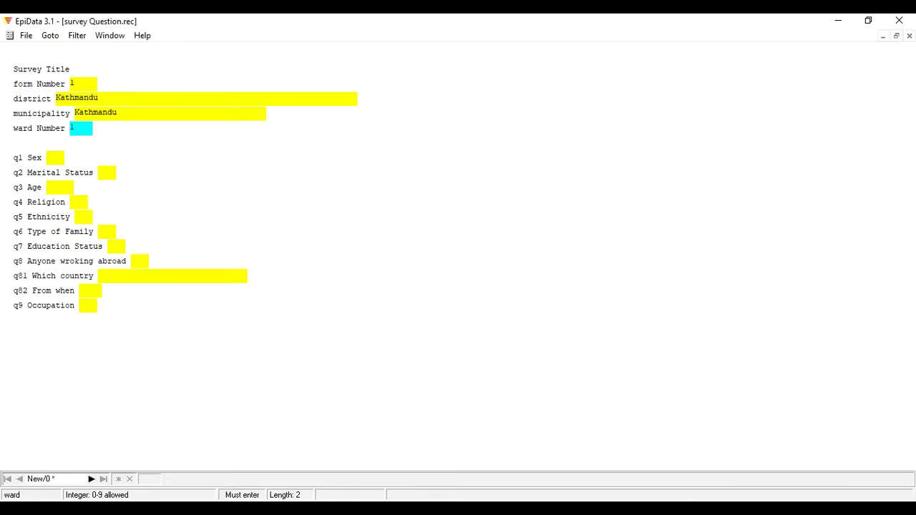
key(Return)
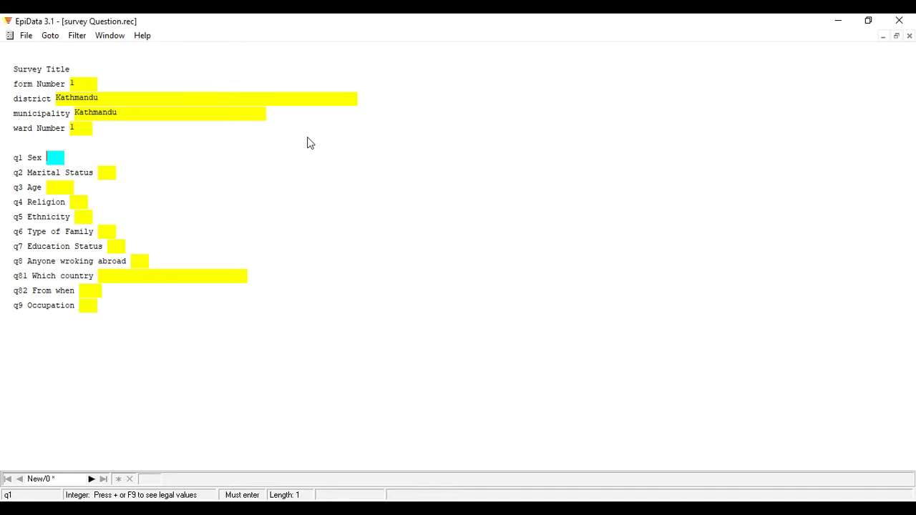
- Enter 1 for q1 Sex and 2 for q2 Marital Status, and reduce the EpiData window to expose the desktop
text(1)
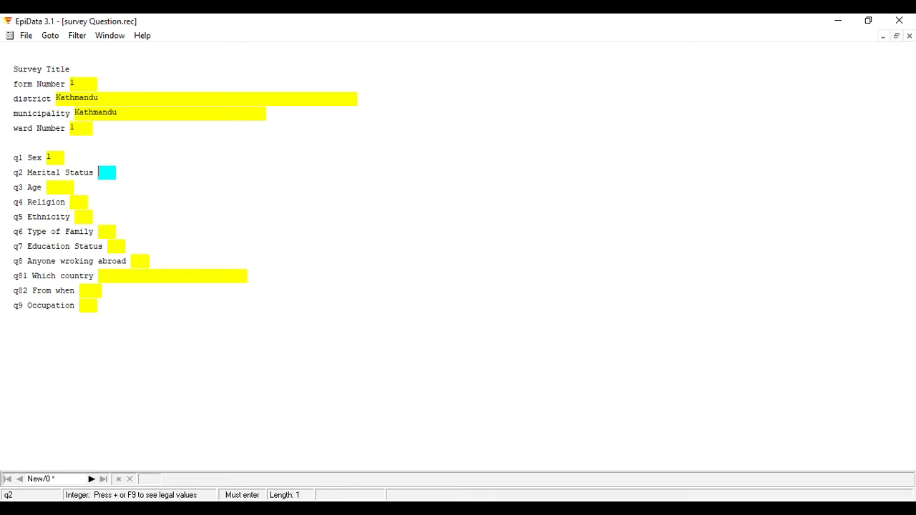
text(2)
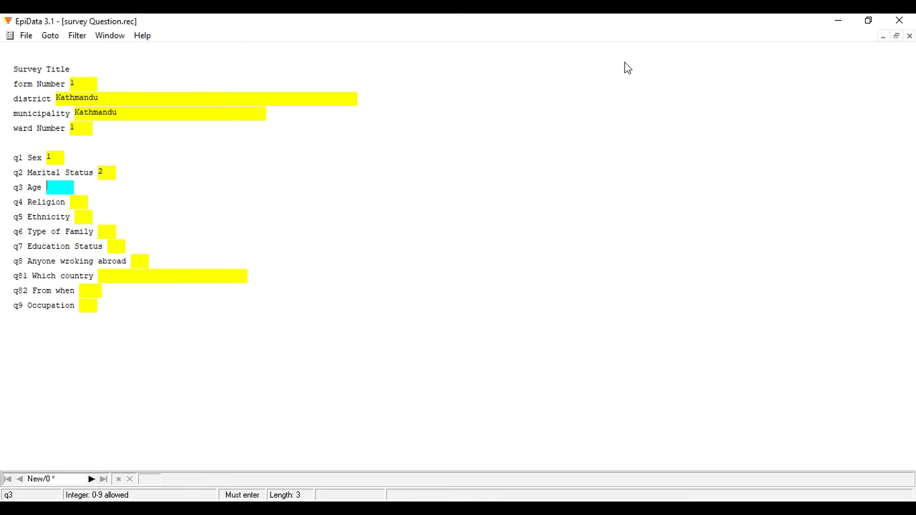
click(868, 23)
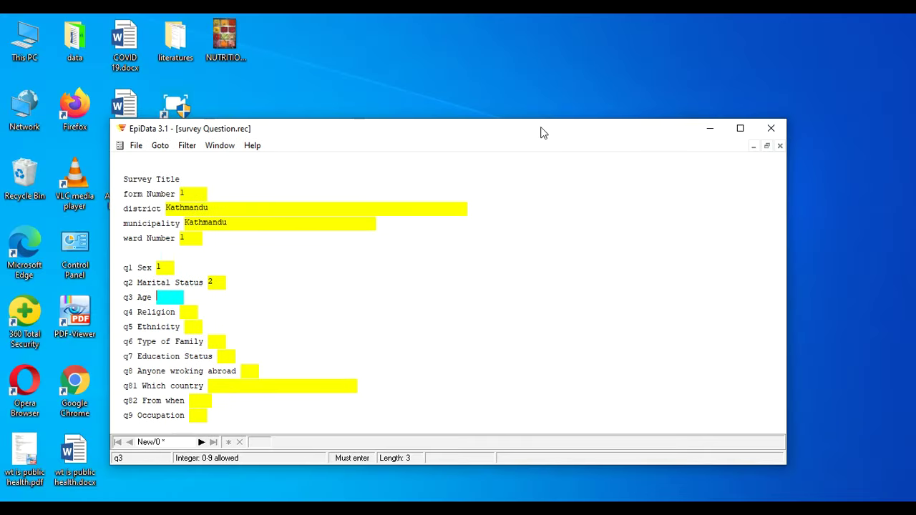
- Arrange the survey Question.rec entry window and the questions.docx Word document side by side, with epi.docx minimised
drag(431, 136, 911, 83)
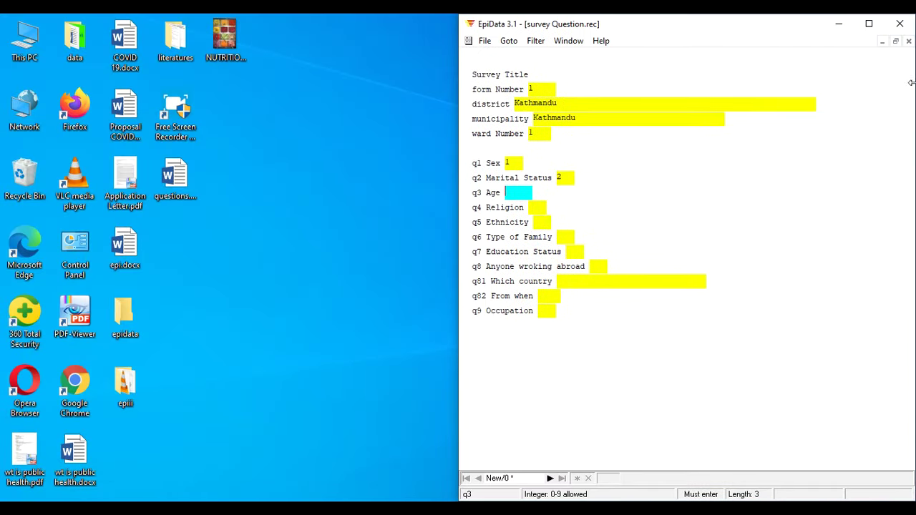
click(363, 268)
click(495, 509)
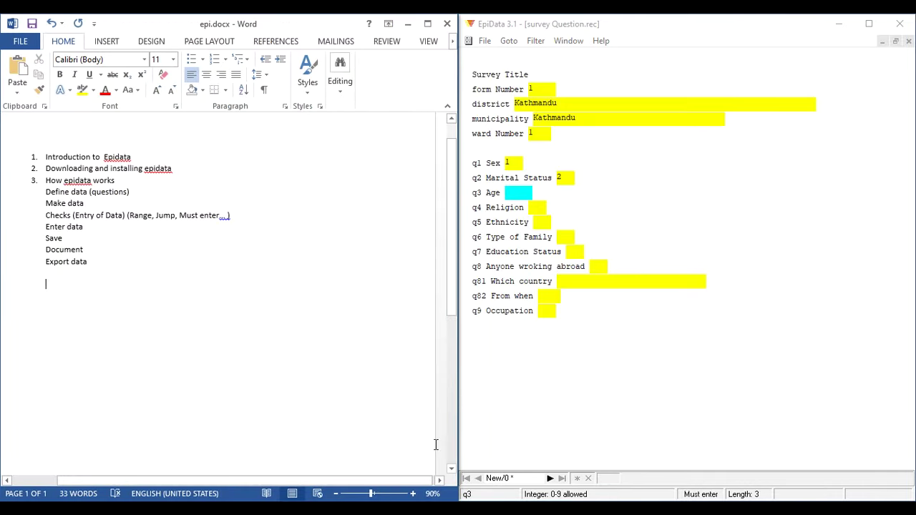
click(409, 27)
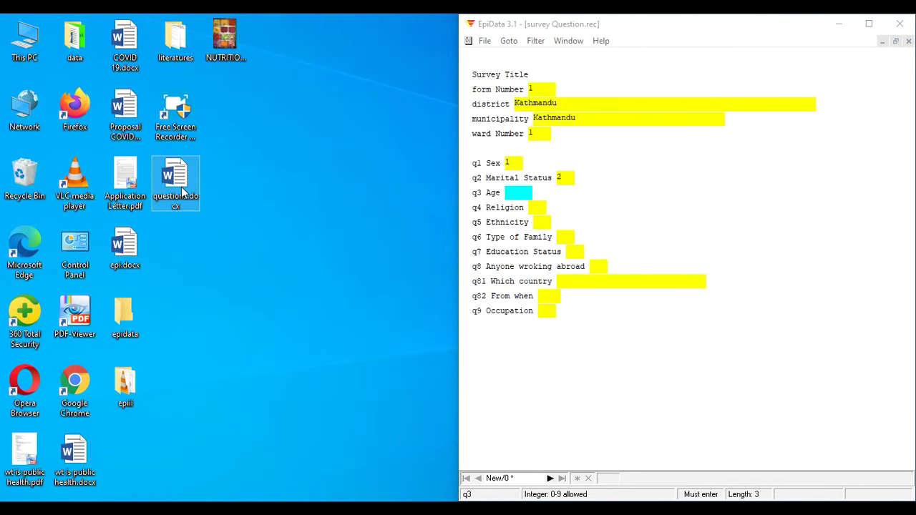
key(alt+Tab)
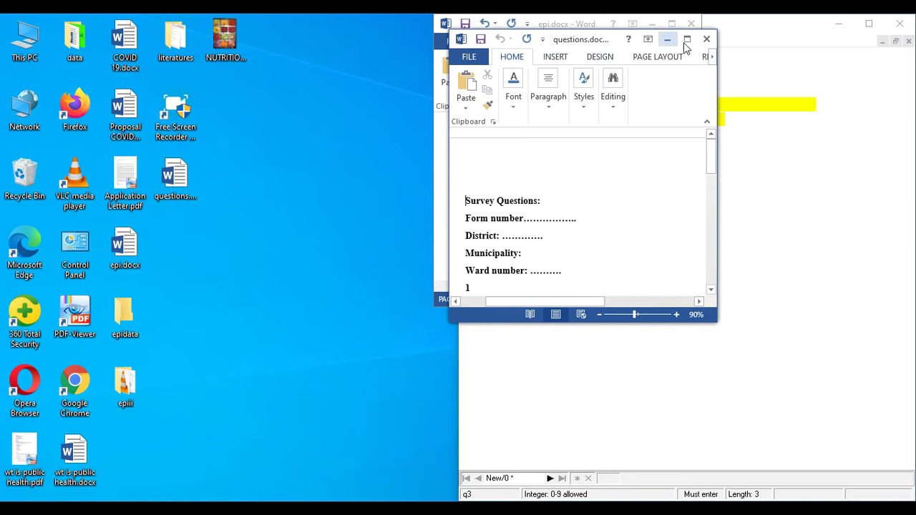
drag(585, 40, 0, 126)
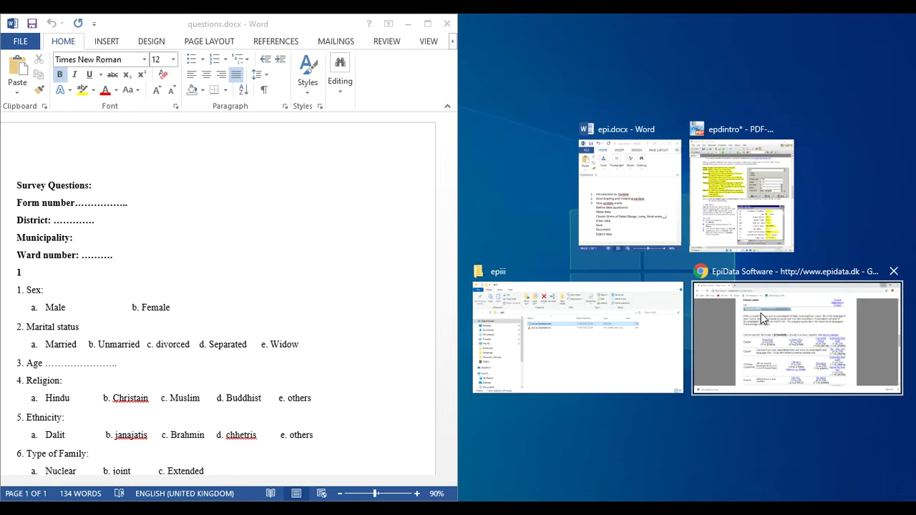
click(593, 365)
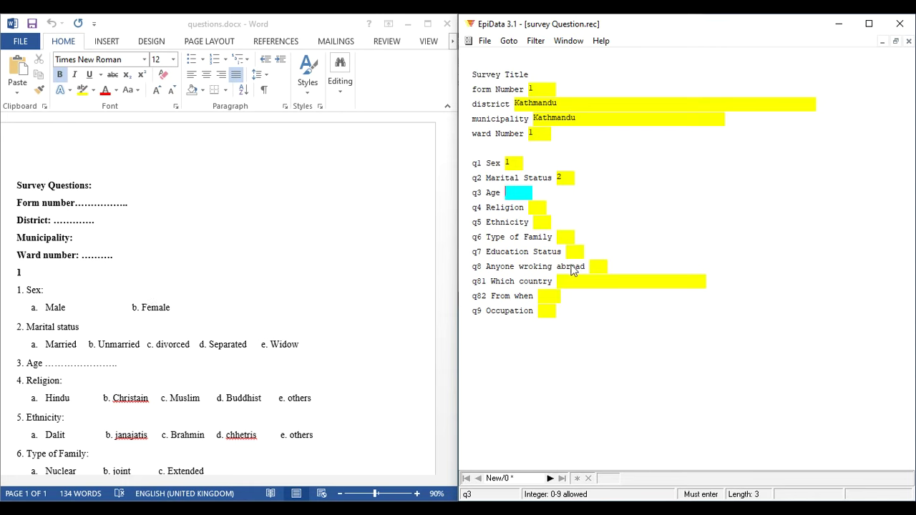
- Following the questionnaire, enter 25 for q3 Age, 2 for q4 Religion and 3 for q5 Ethnicity
click(194, 269)
scroll(194, 269, down, 1)
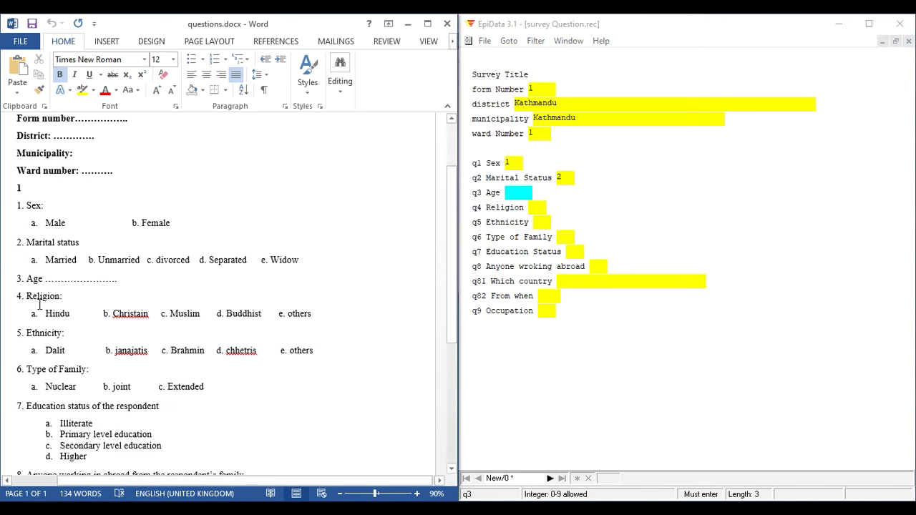
click(521, 206)
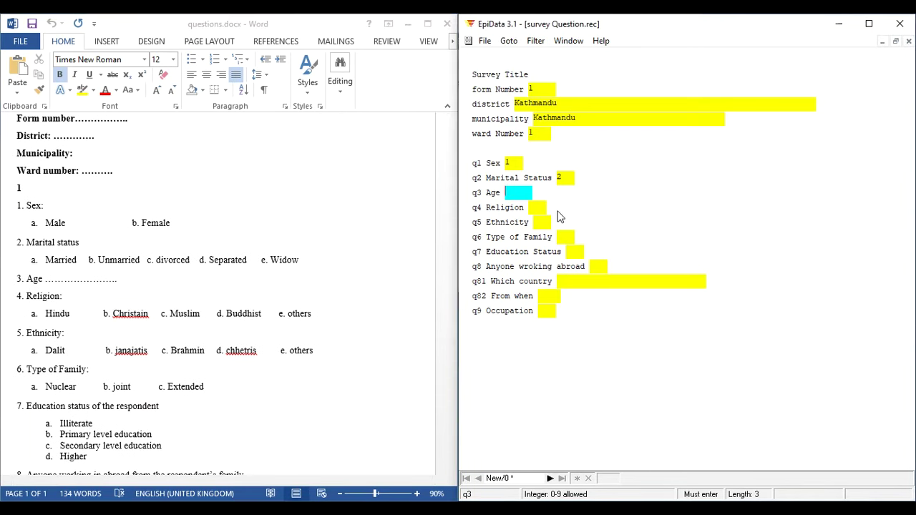
text(25)
scroll(60, 305, down, 1)
scroll(61, 305, down, 1)
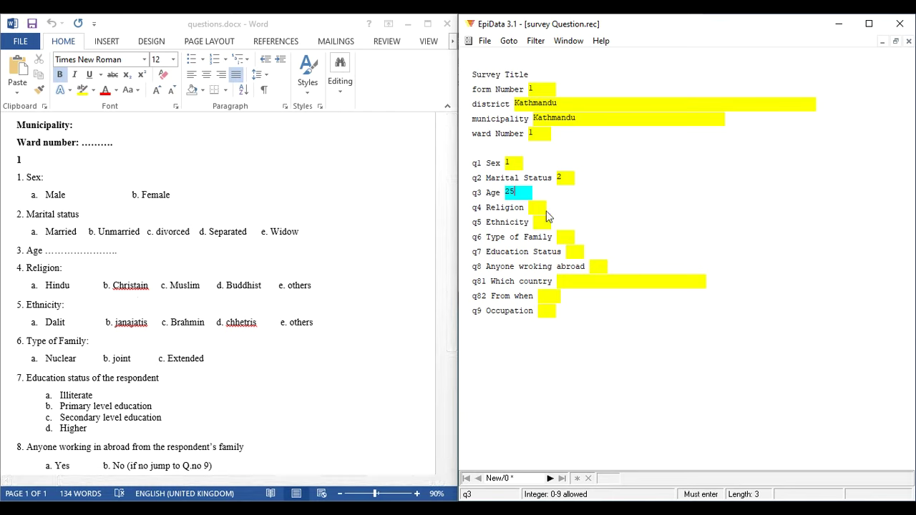
click(535, 208)
text(2)
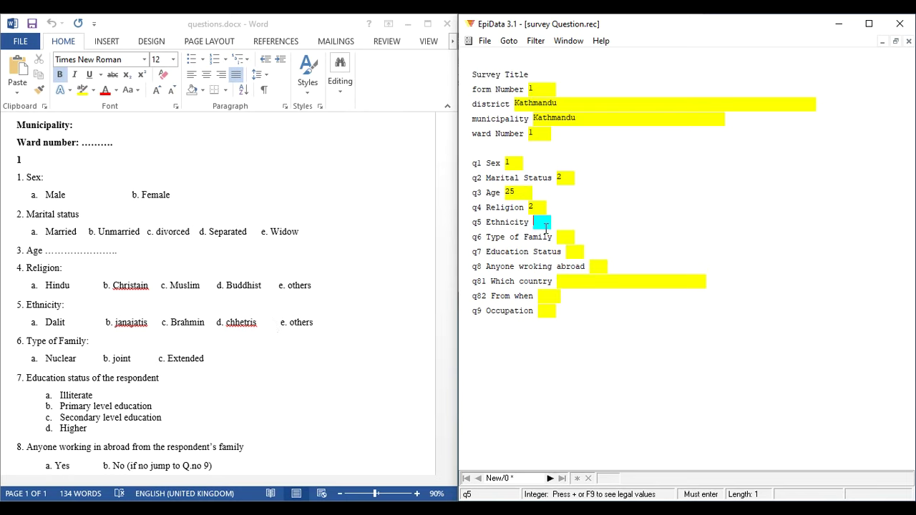
text(3)
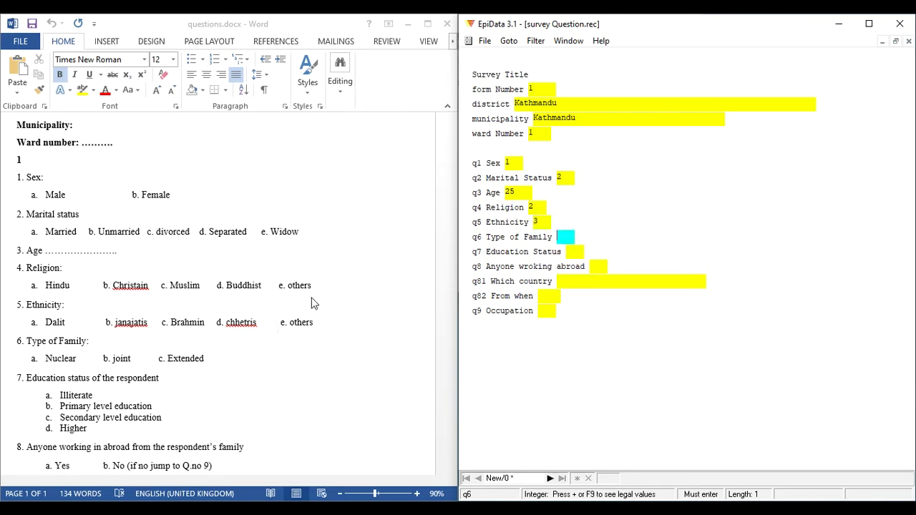
- Consult the answer options in questions.docx and enter 3 for q6 Type of Family and 1 for q7 Education Status
click(286, 360)
scroll(284, 355, down, 2)
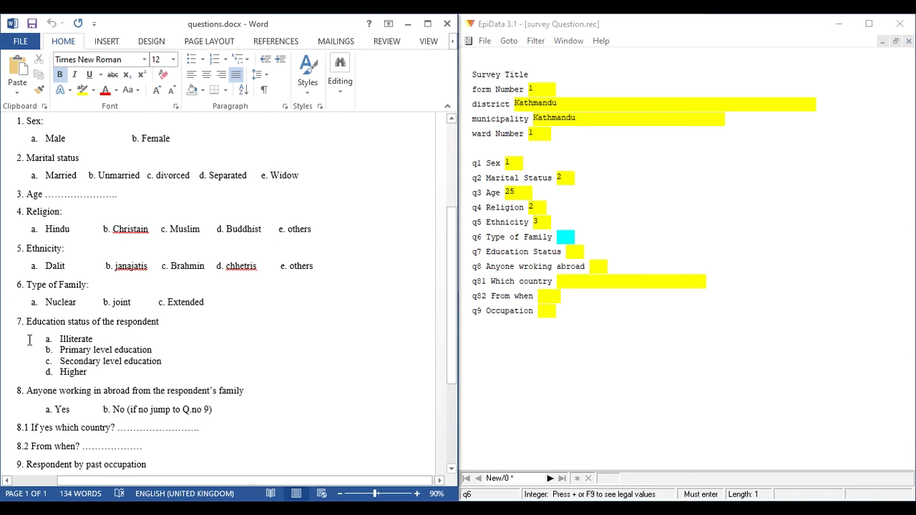
text(3Survey Questions:)
click(569, 248)
text(3)
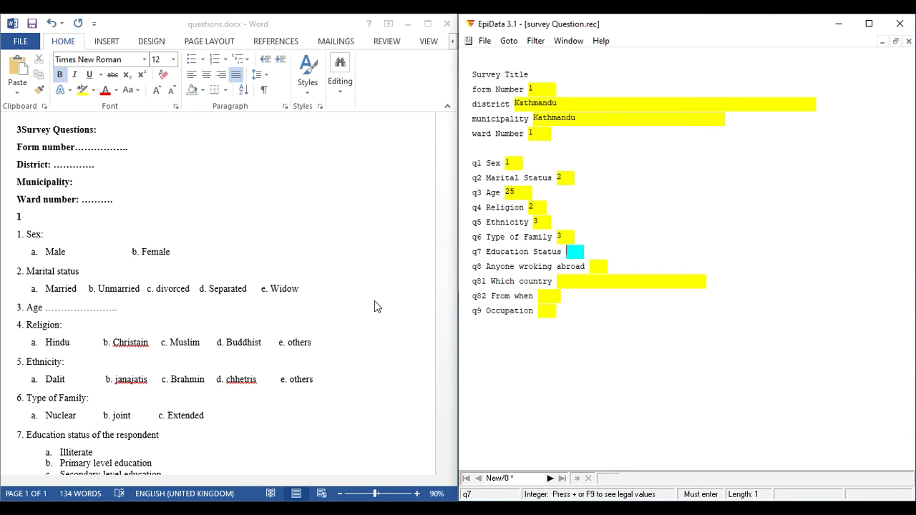
click(343, 302)
scroll(343, 303, down, 3)
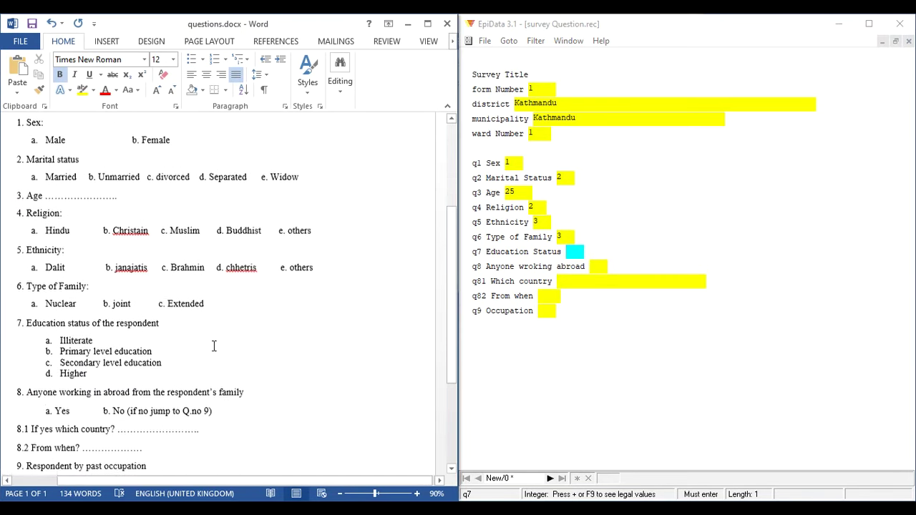
scroll(213, 346, down, 1)
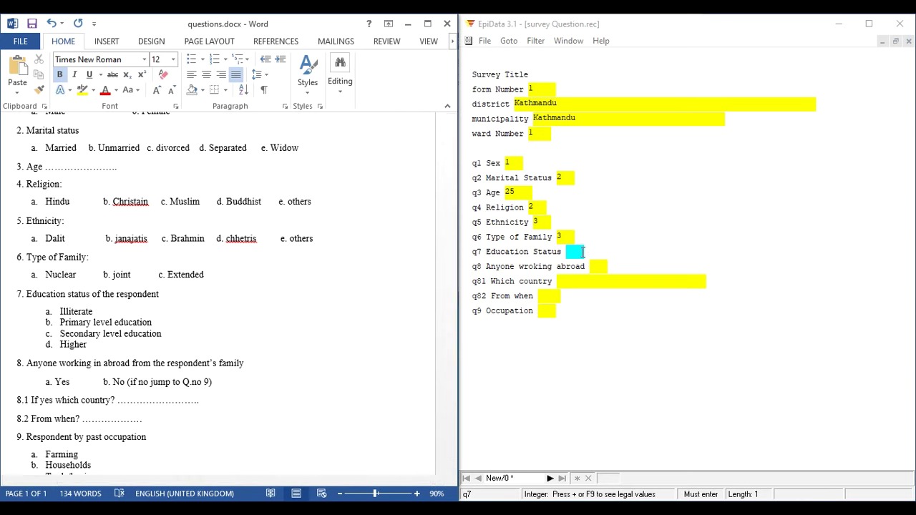
click(582, 252)
text(1)
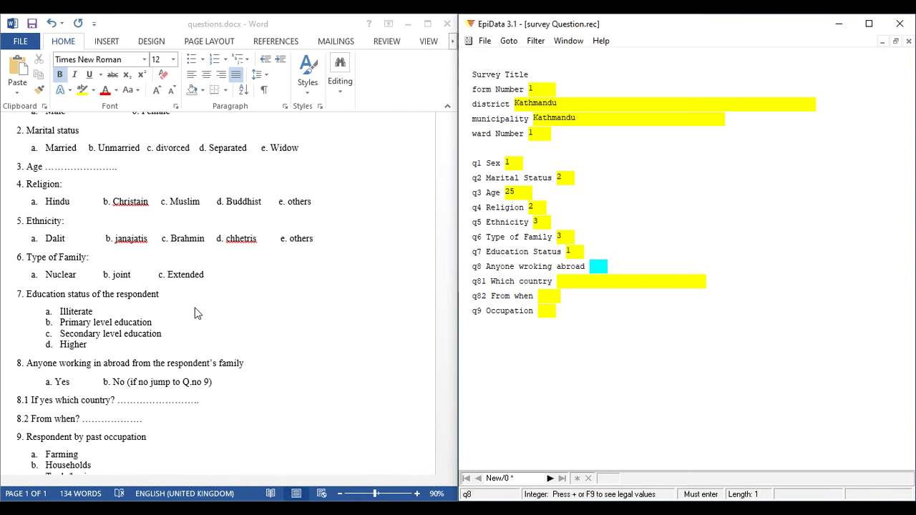
- Enter 1 for q8 Anyone wroking abroad and USA for q81 Which country
scroll(172, 311, down, 2)
scroll(154, 302, down, 1)
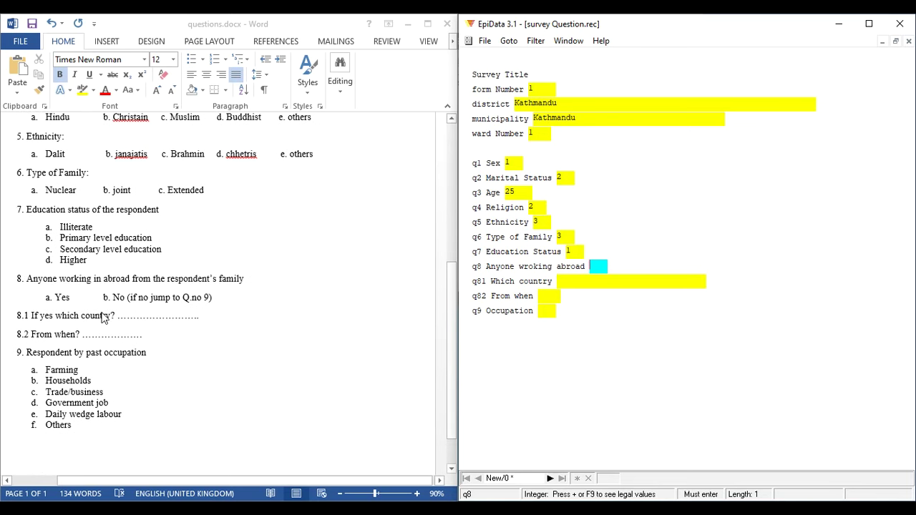
text(1)
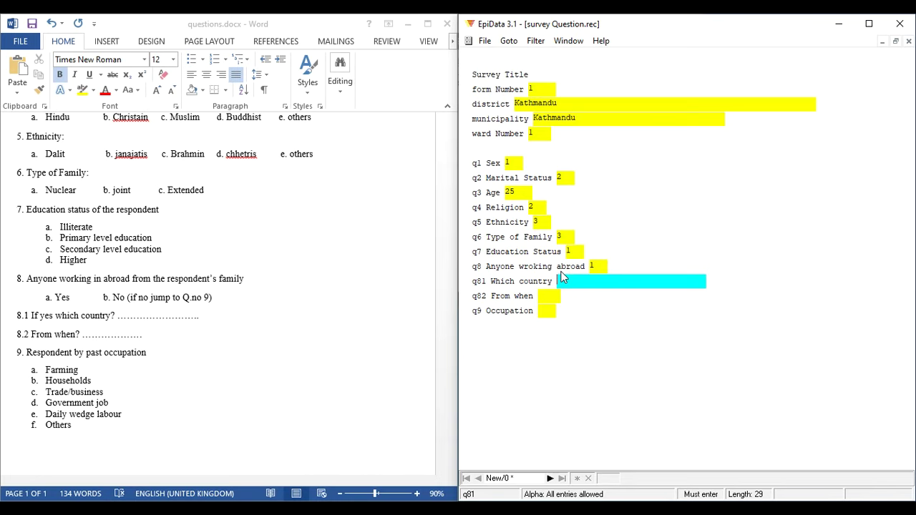
text(malaasiya)
key(BackSpace)
key(BackSpace)
key(BackSpace)
key(BackSpace)
key(BackSpace)
key(BackSpace)
key(BackSpace)
key(BackSpace)
text(USA)
- Enter 1 for q82 From when and 1 for q9 Occupation, and save the record to disk
click(547, 294)
text(1)
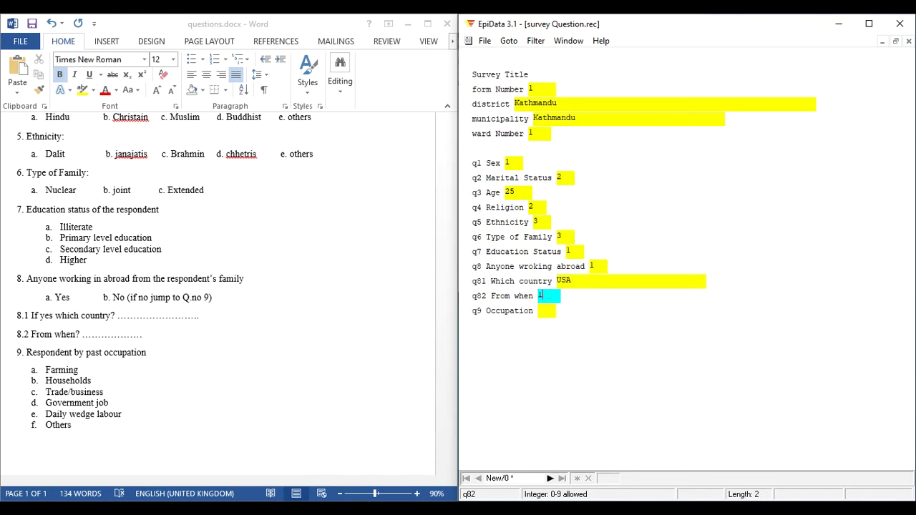
click(546, 312)
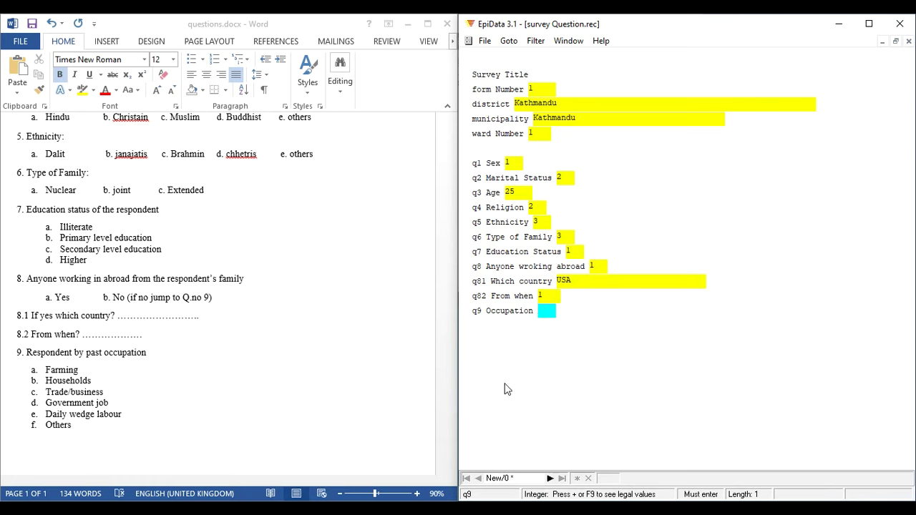
text(1)
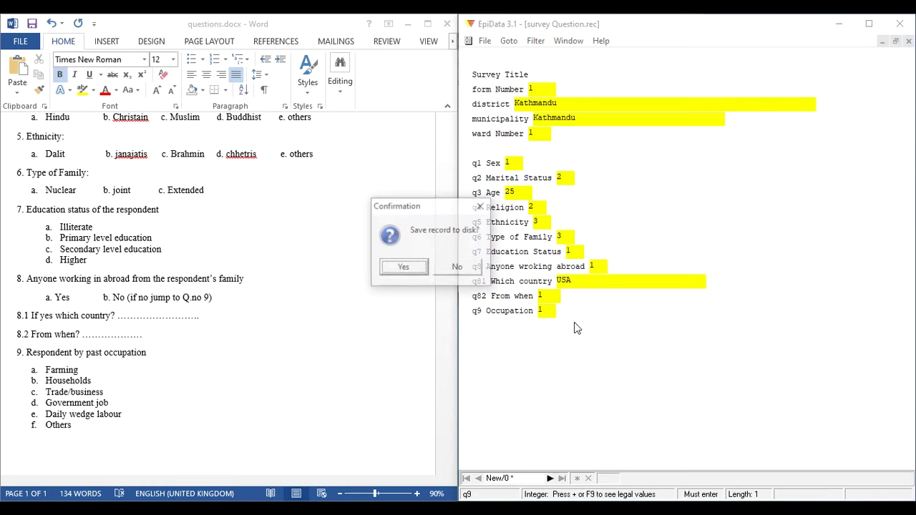
click(411, 270)
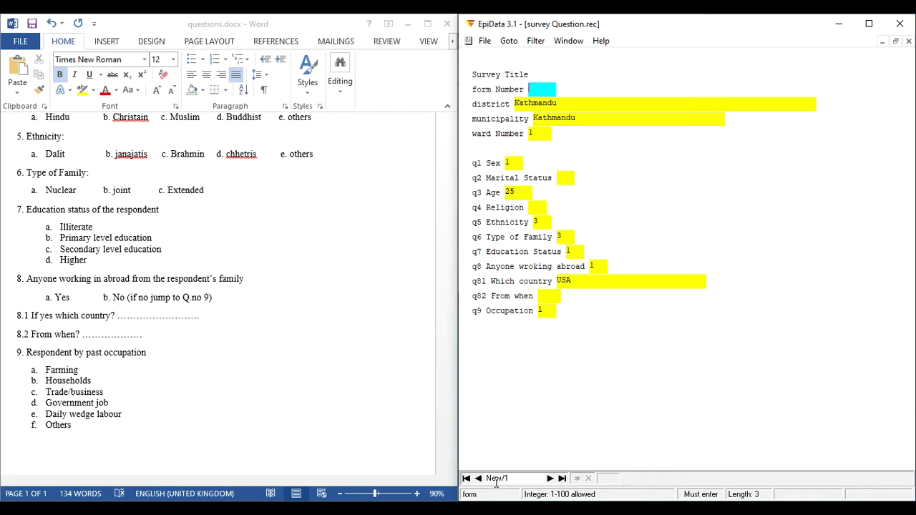
drag(523, 479, 483, 479)
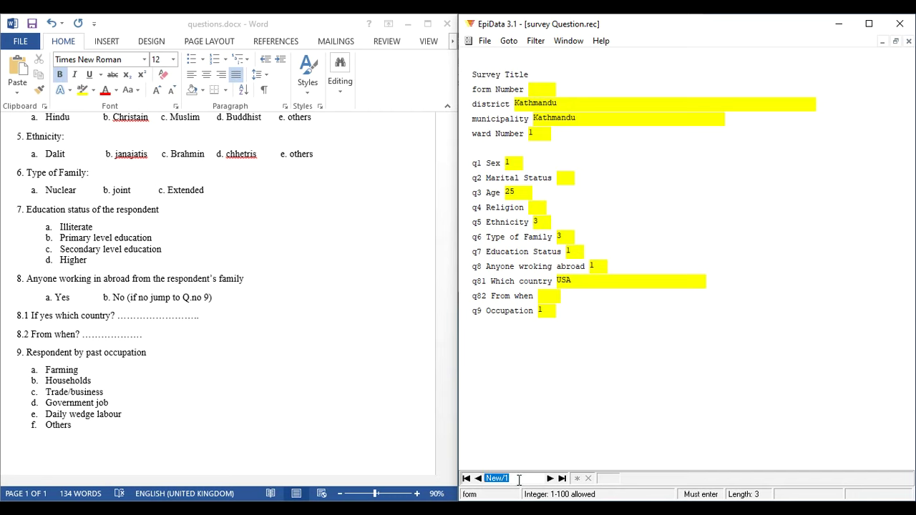
click(508, 479)
double_click(509, 478)
drag(506, 478, 487, 479)
- In the new record, enter form Number 2, 1 for q2 Marital Status and 2 for q8 Anyone wroking abroad
click(533, 93)
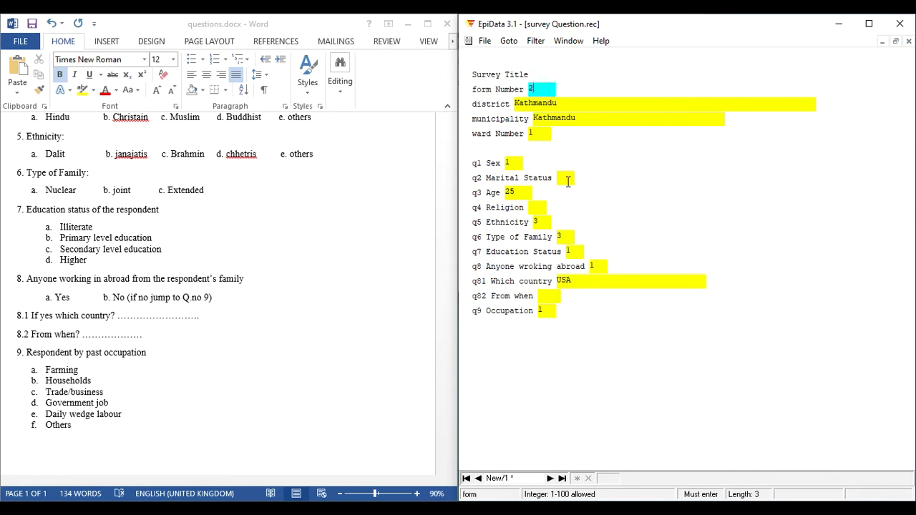
click(566, 178)
text(1)
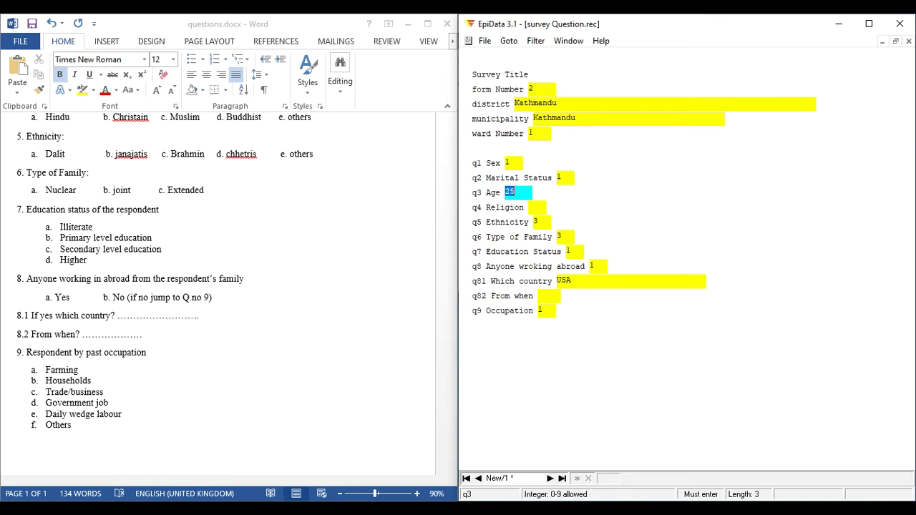
click(594, 267)
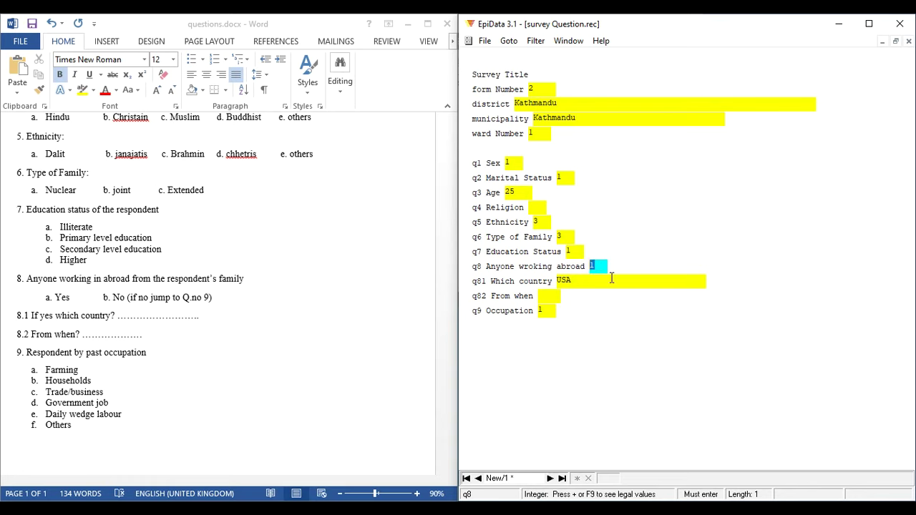
text(2)
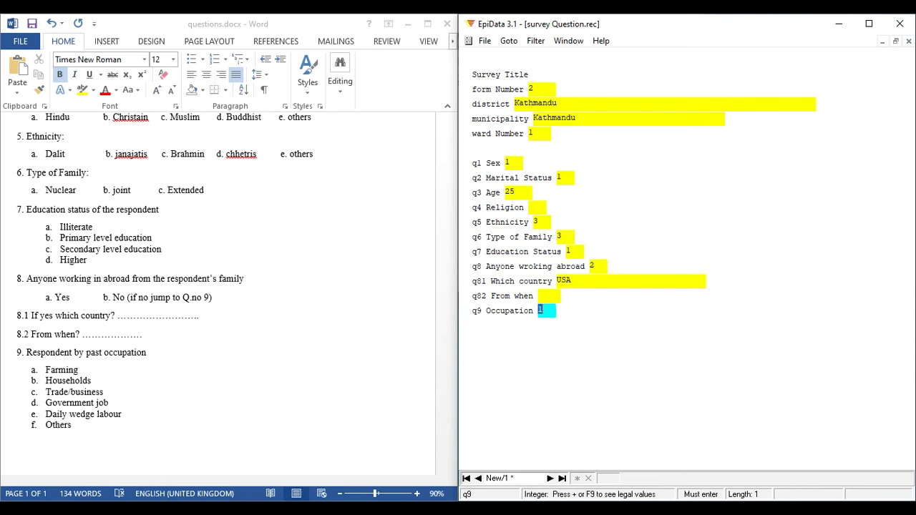
- Clear the q81 country, enter 2 for q9 Occupation and save the second record to disk
click(584, 283)
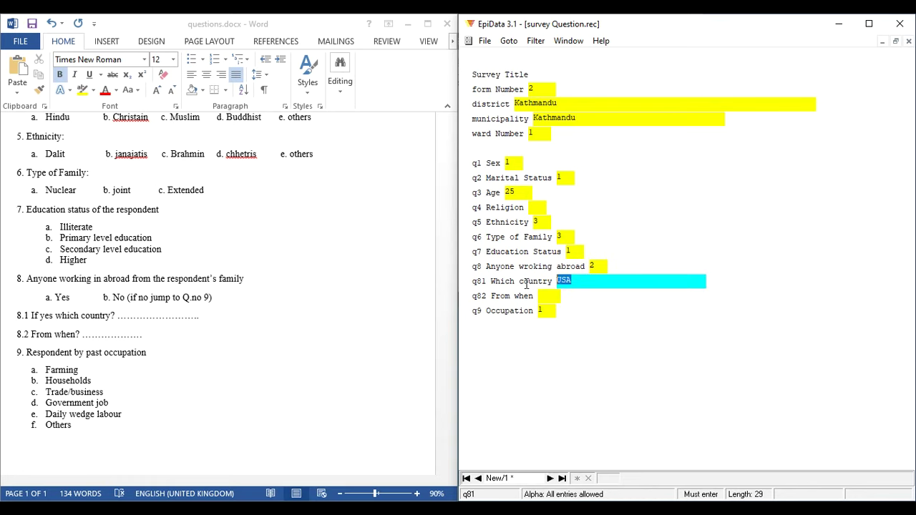
key(BackSpace)
click(599, 267)
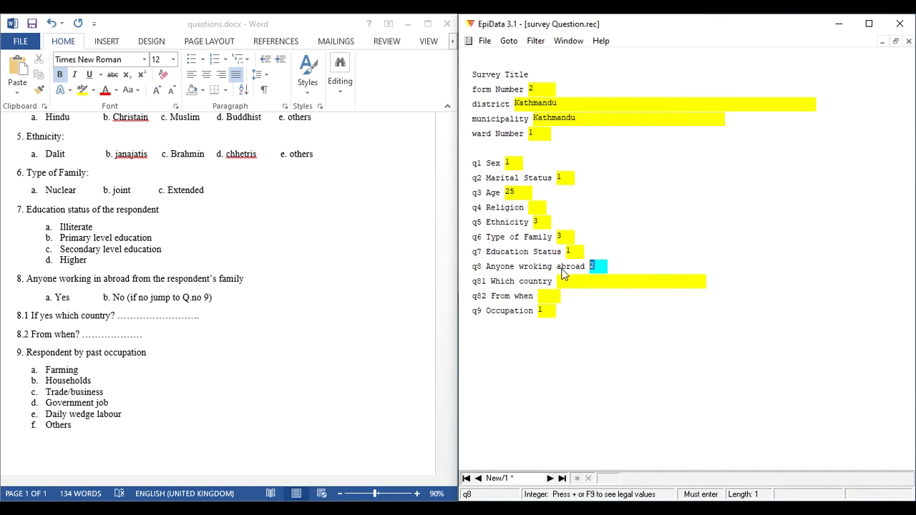
key(Return)
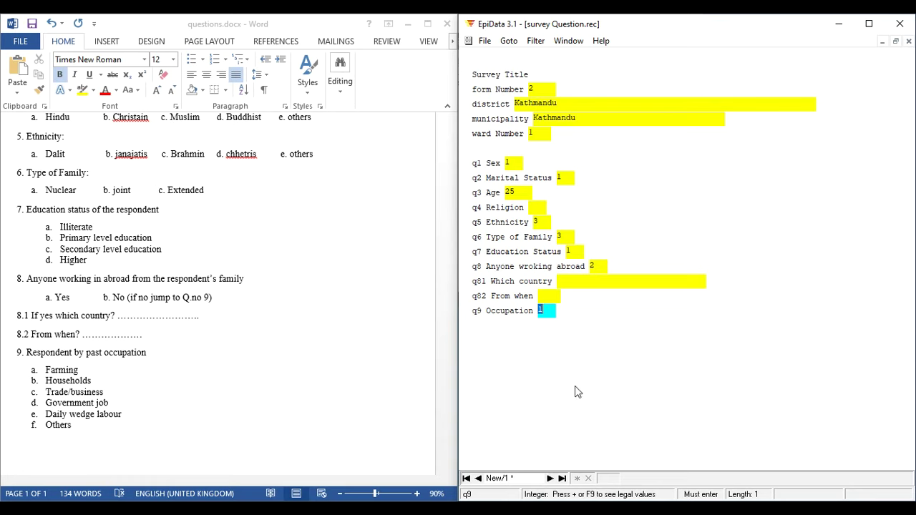
text(2)
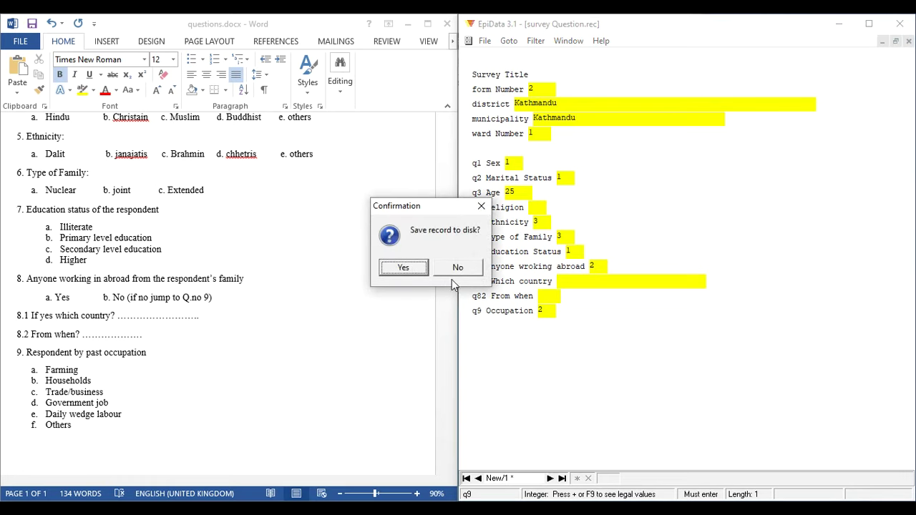
click(415, 269)
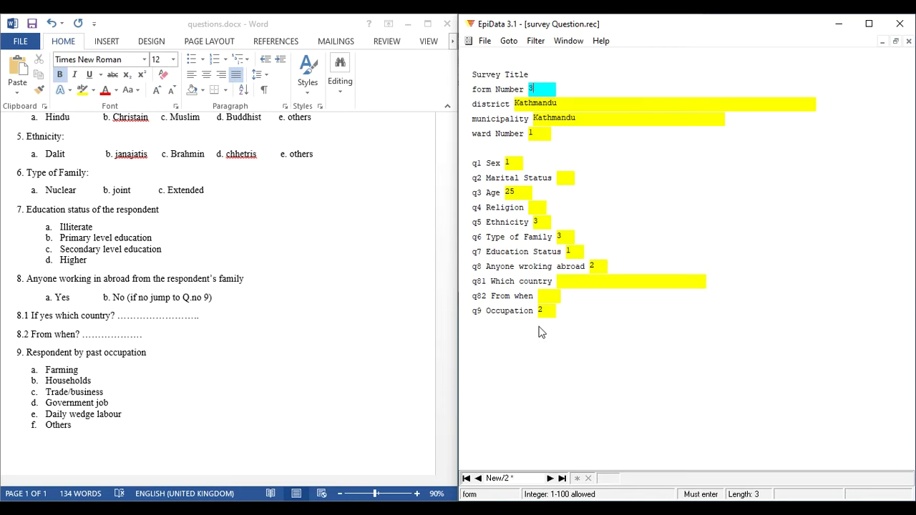
- Enter form Number 3 in the next record and check its prefilled district, municipality and ward Number fields
text(3)
click(577, 101)
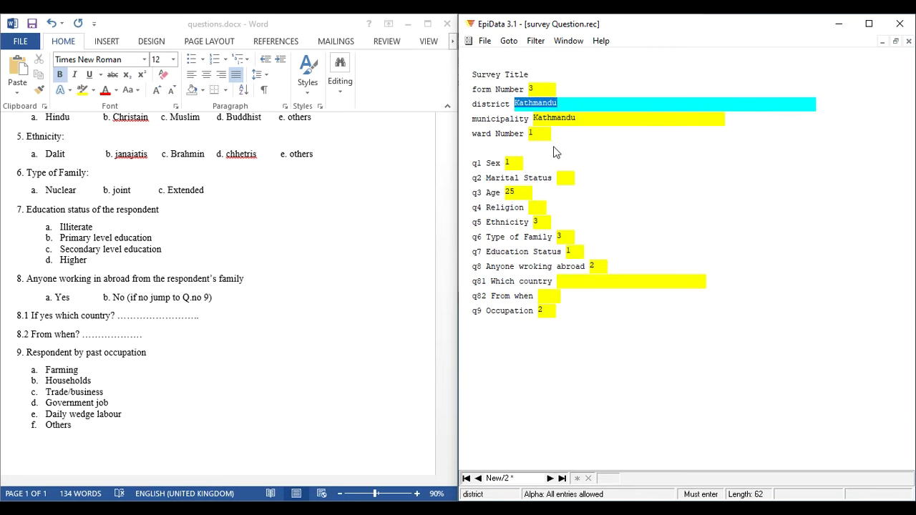
click(591, 122)
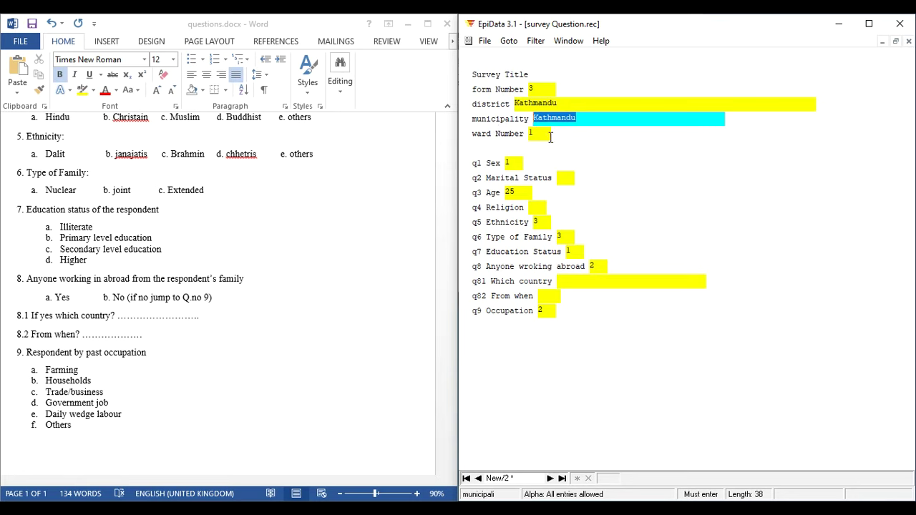
click(547, 136)
click(599, 104)
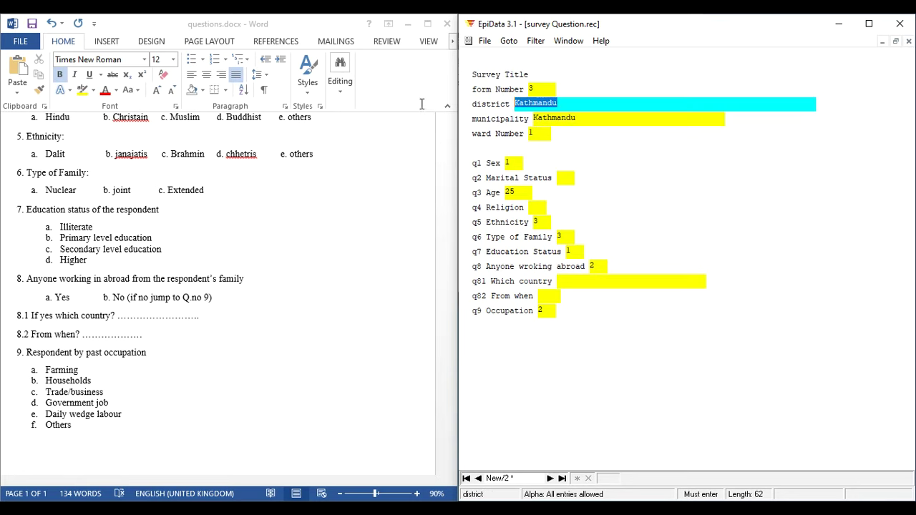
- Set the record's district to Lalitpur, municipality to Godwari and ward Number to 3
text(Lalitpur)
click(593, 121)
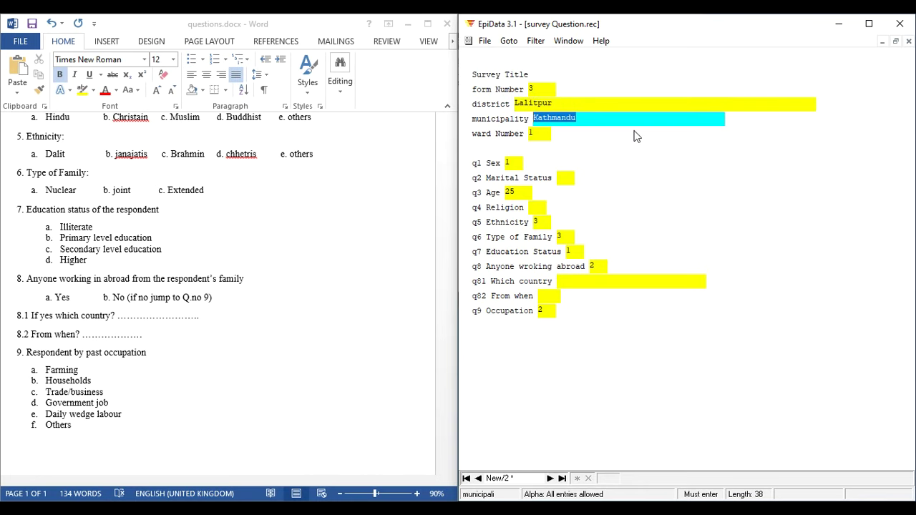
text(Godwari)
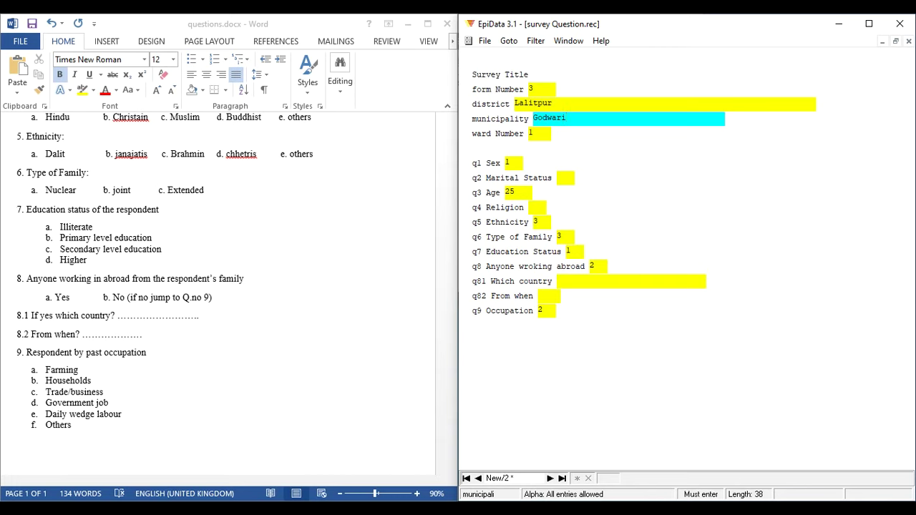
click(538, 135)
text(3)
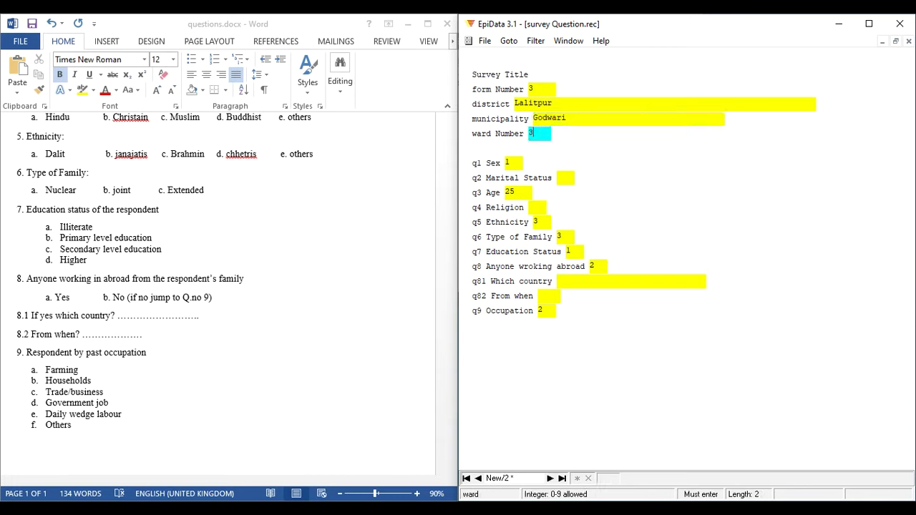
- Try 3 for q1 Sex, dismiss the error and enter 2 for both q1 Sex and q2 Marital Status
click(514, 165)
text(3)
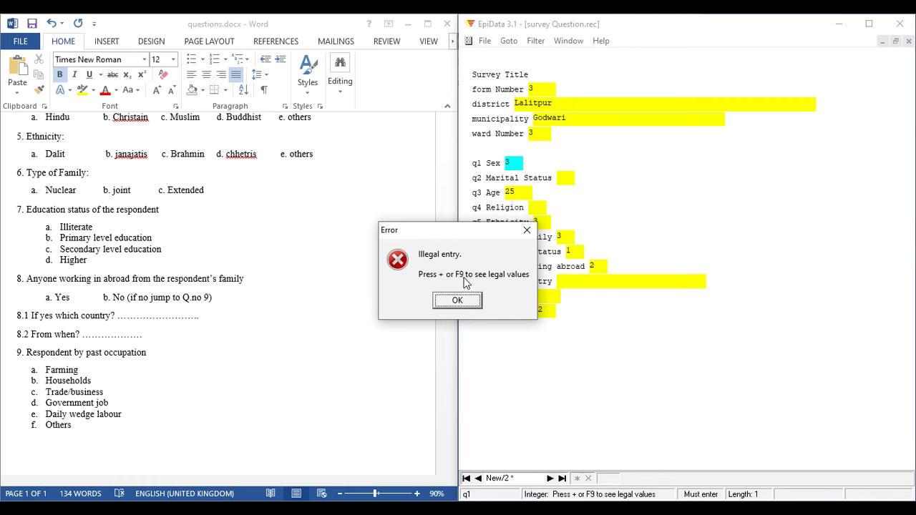
click(467, 301)
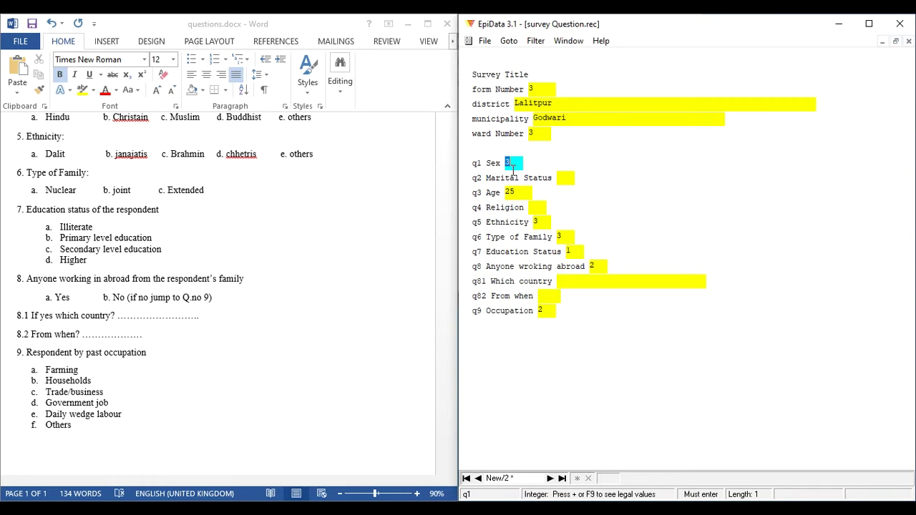
text(22)
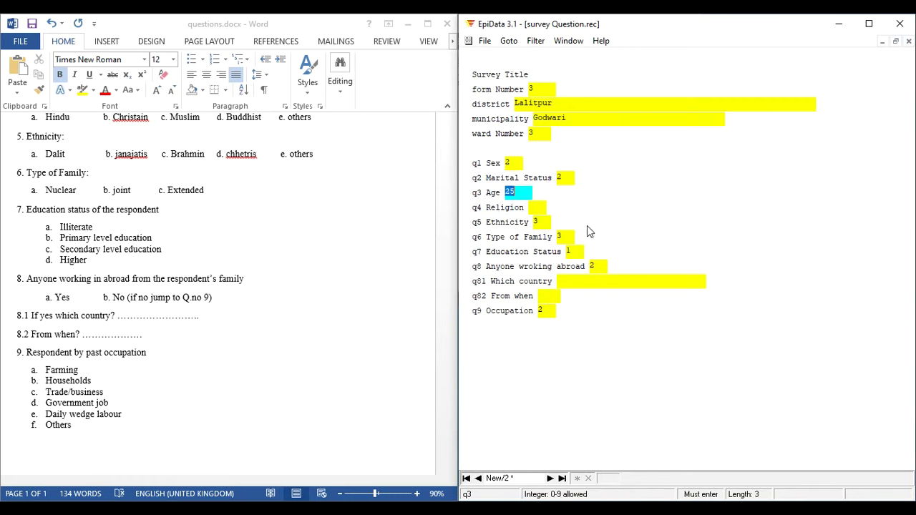
- Enter 1 for q8 Anyone wroking abroad, India for q81 Which country and 2 for q82 From when
click(600, 266)
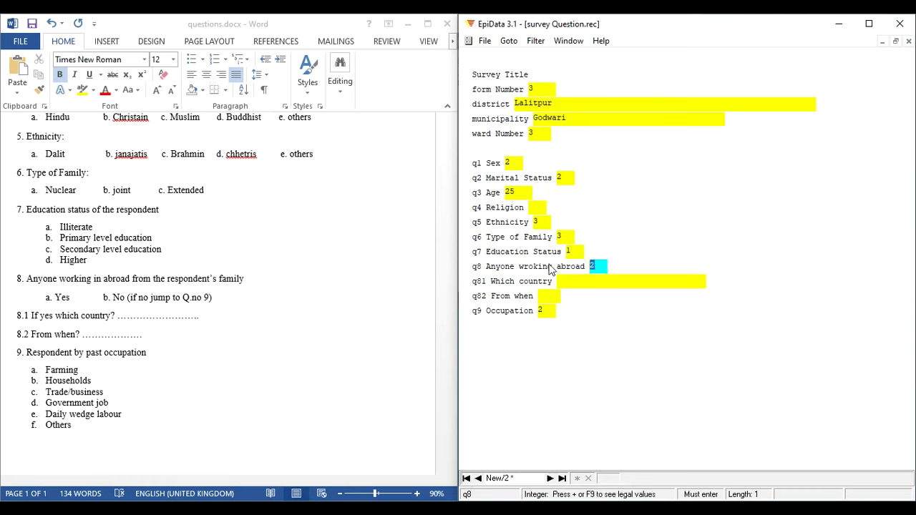
text(1)
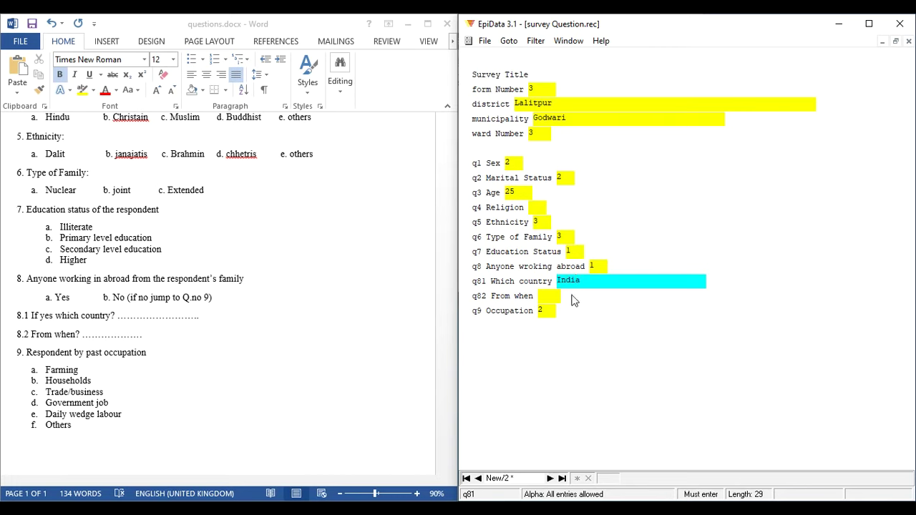
click(549, 297)
text(2)
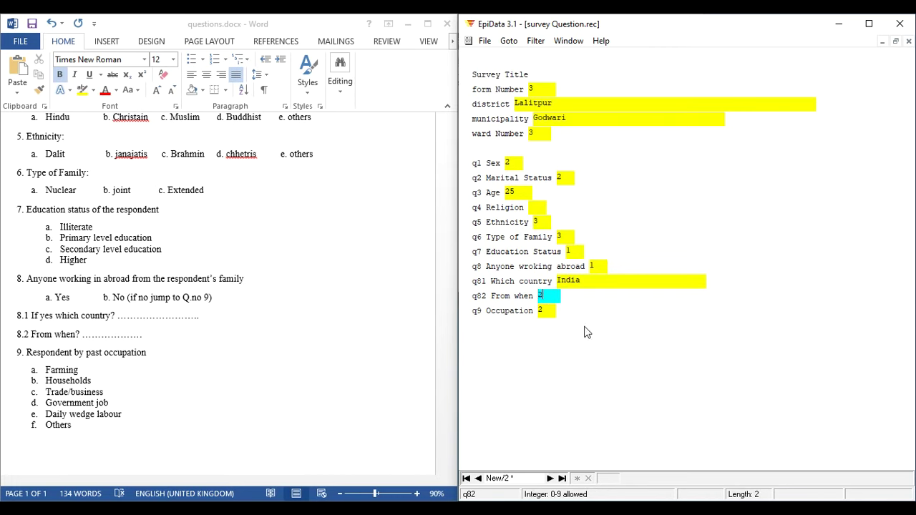
- Enter 5 for q9 Occupation and save the third record to disk
click(552, 312)
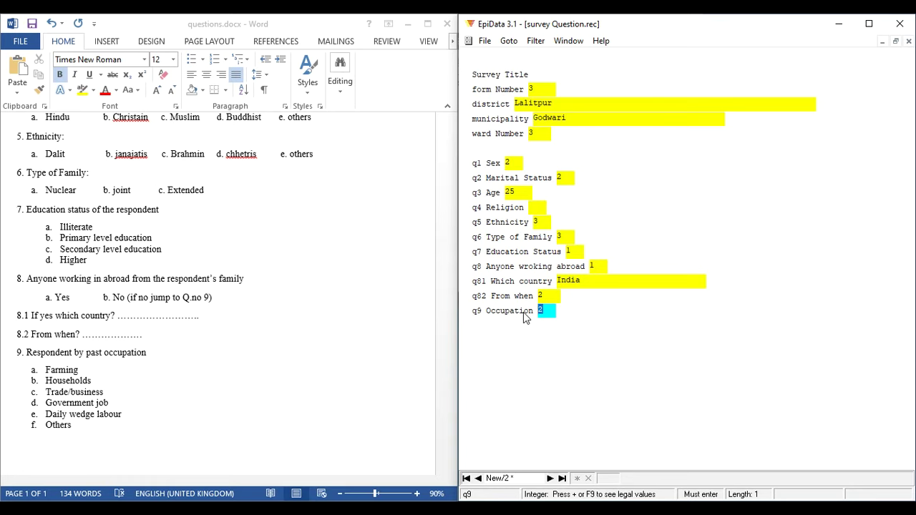
text(5)
click(417, 269)
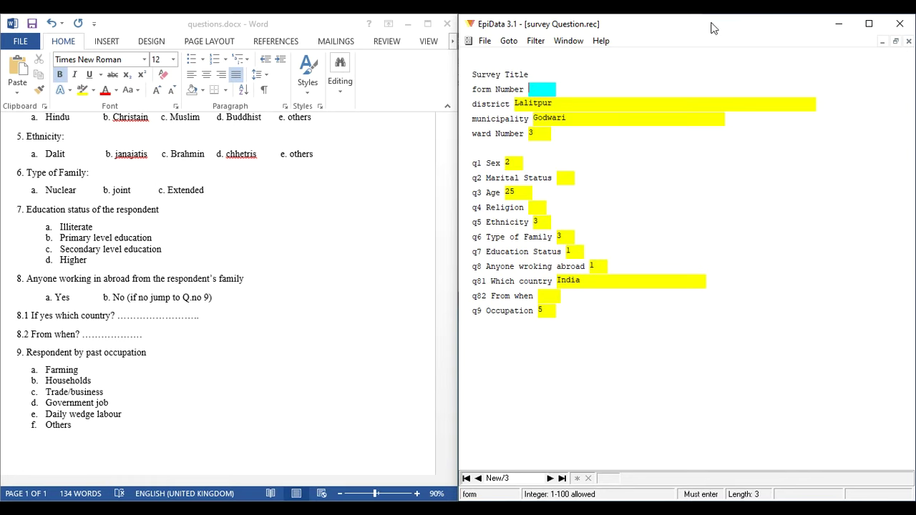
- Maximize the data entry window and browse the saved records back to the first one and forward to the new record
click(869, 24)
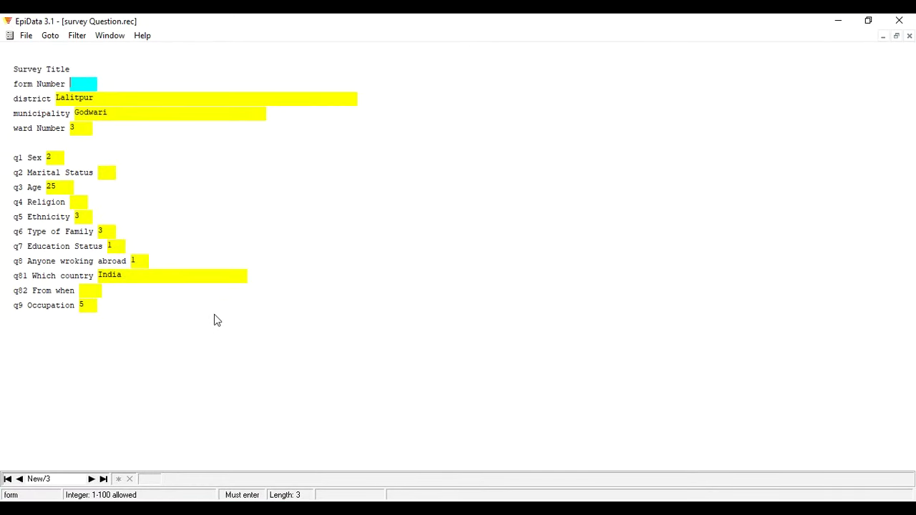
click(19, 479)
click(19, 480)
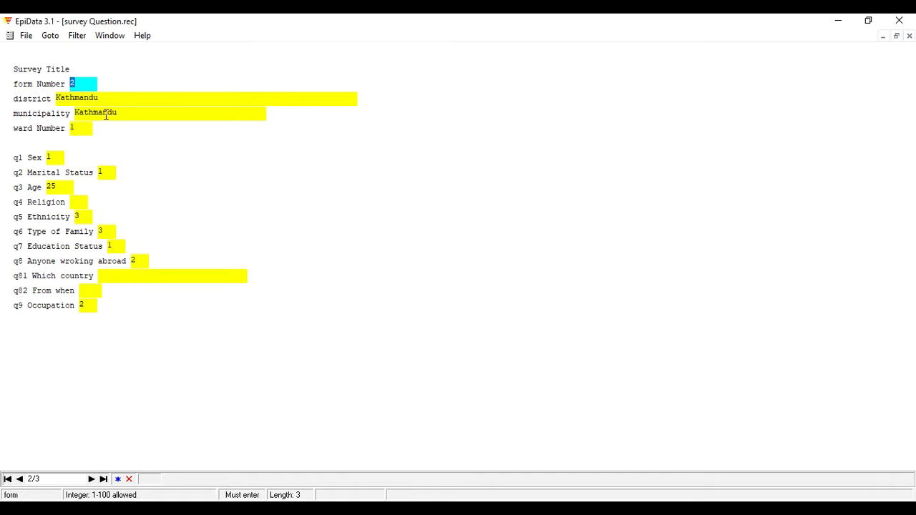
click(109, 172)
click(143, 266)
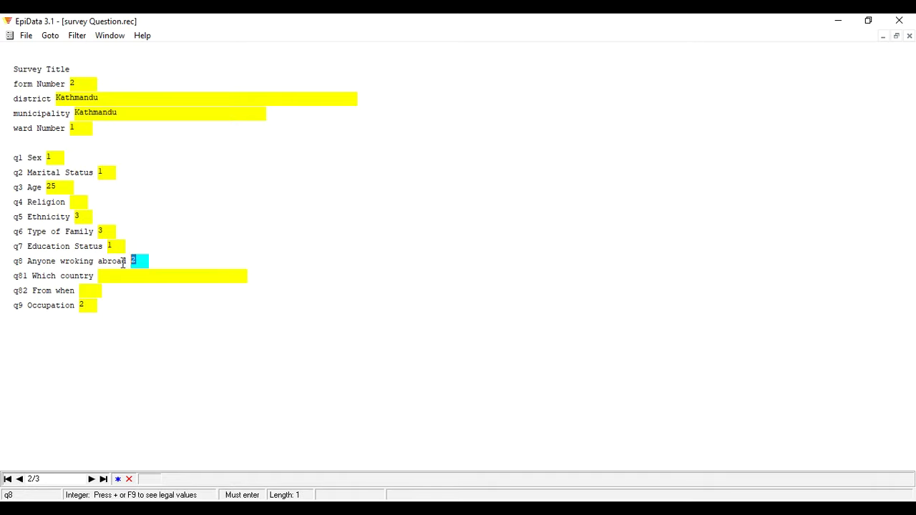
click(120, 277)
click(20, 479)
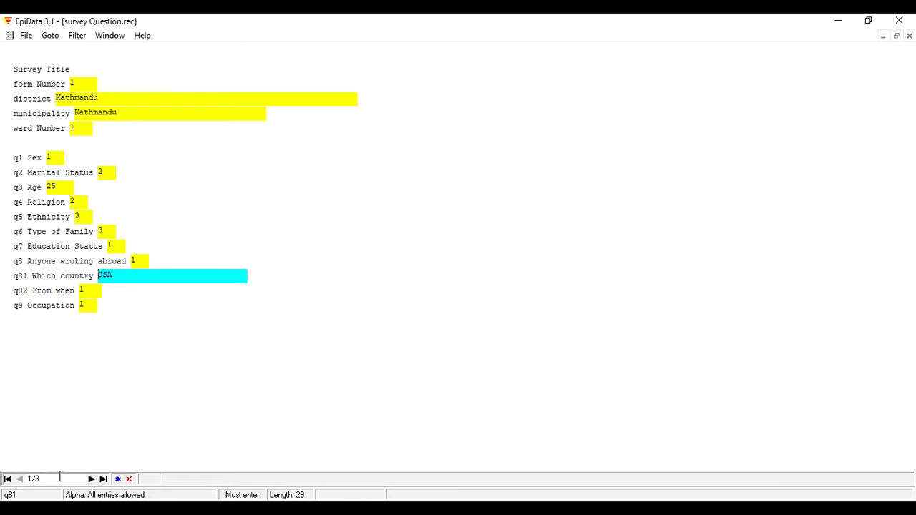
click(80, 88)
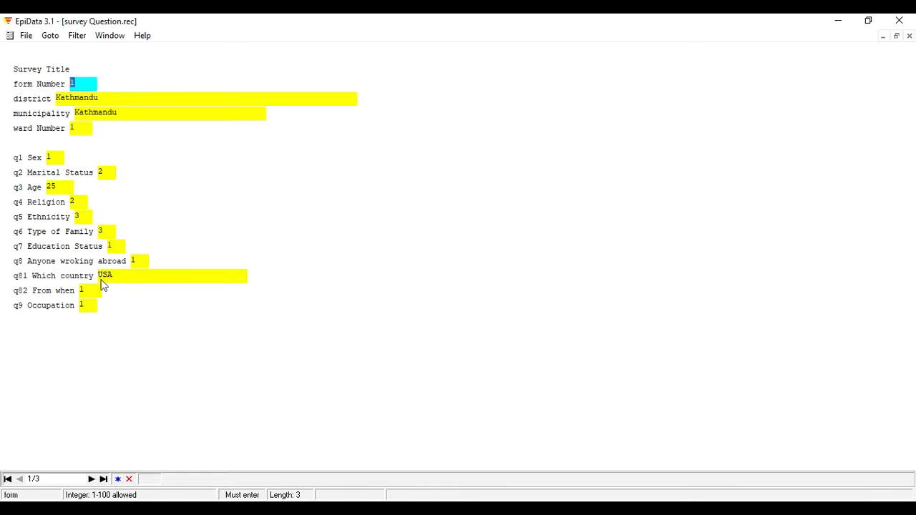
click(92, 479)
click(92, 480)
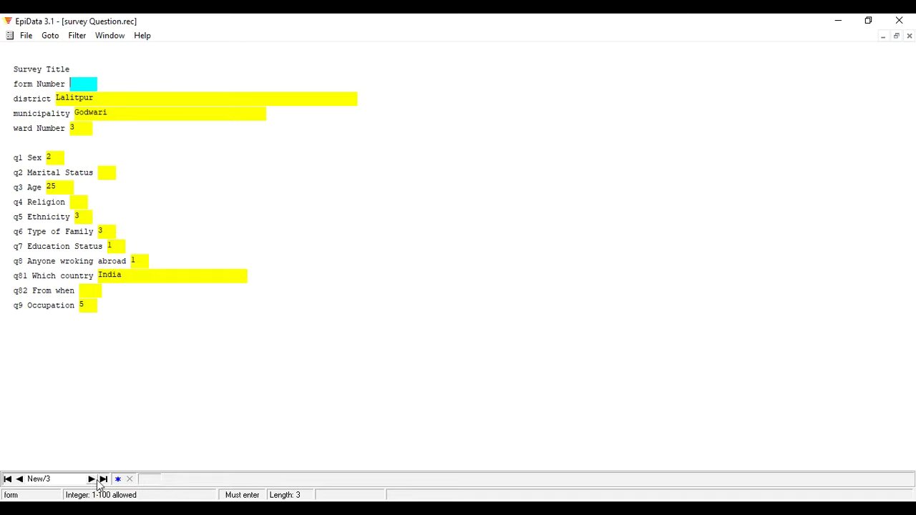
- Go back to the last saved record, change q9 Occupation to 3 and save it to disk
click(20, 479)
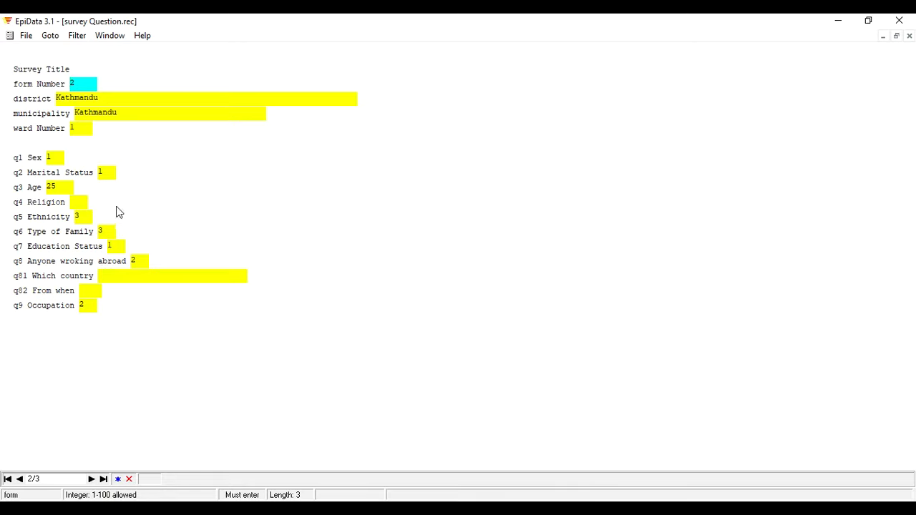
click(104, 479)
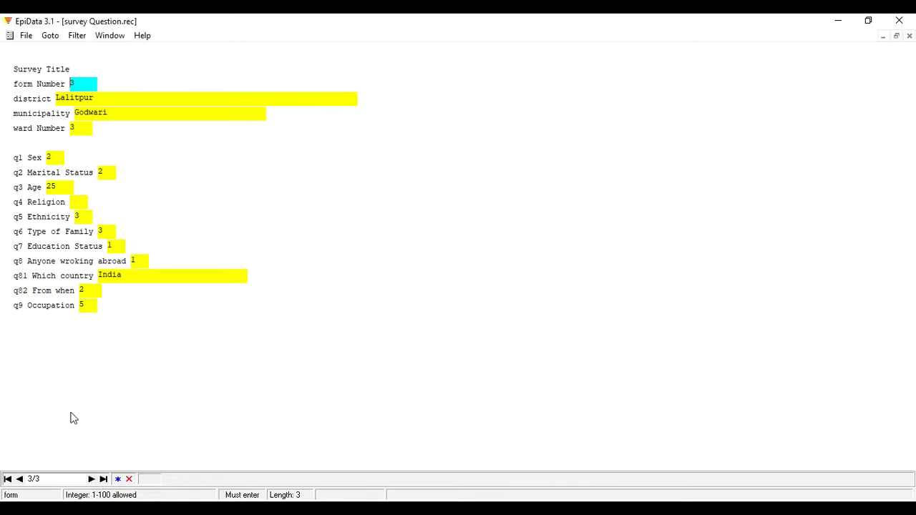
click(88, 308)
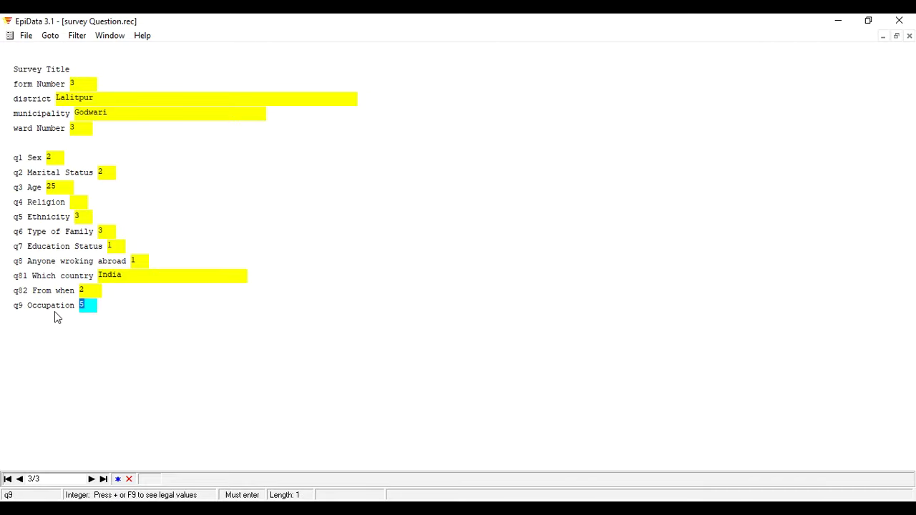
text(3)
click(386, 267)
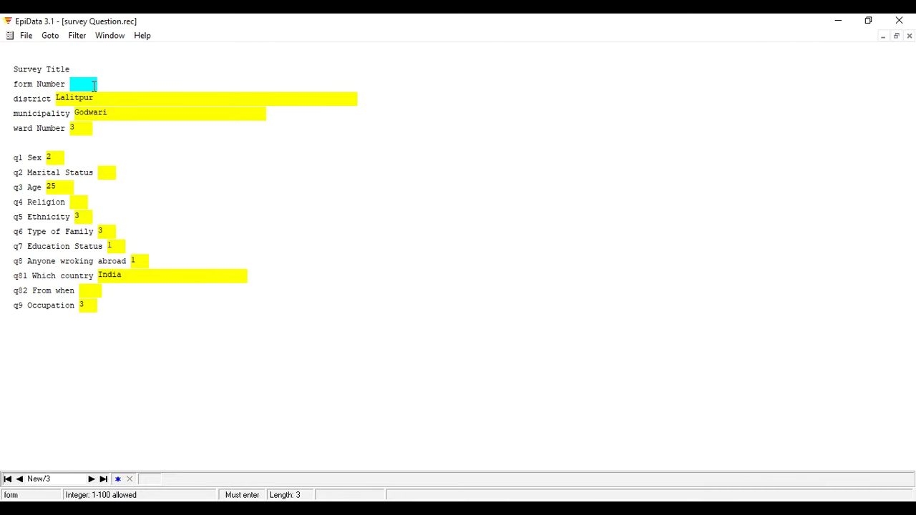
- In the new record, enter form Number 4, municipality Gwarko and ward Number 5
text(4)
click(136, 113)
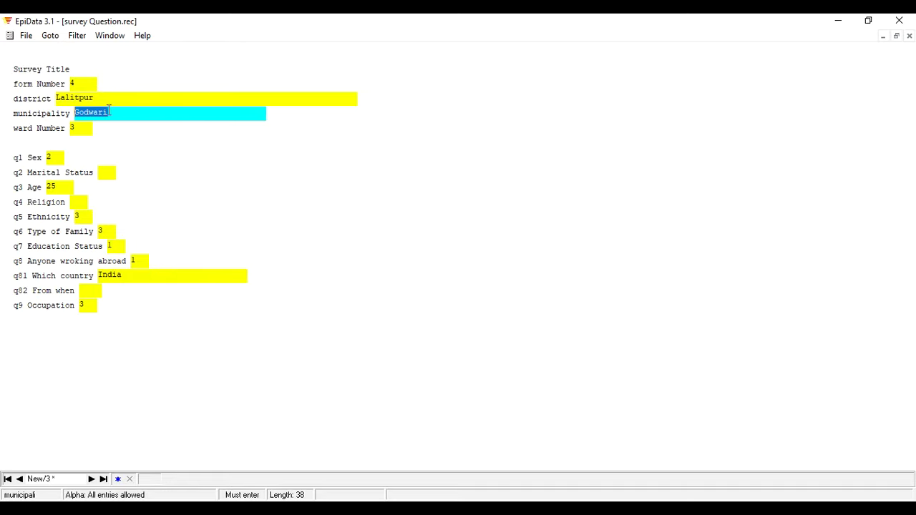
text(Gwarko)
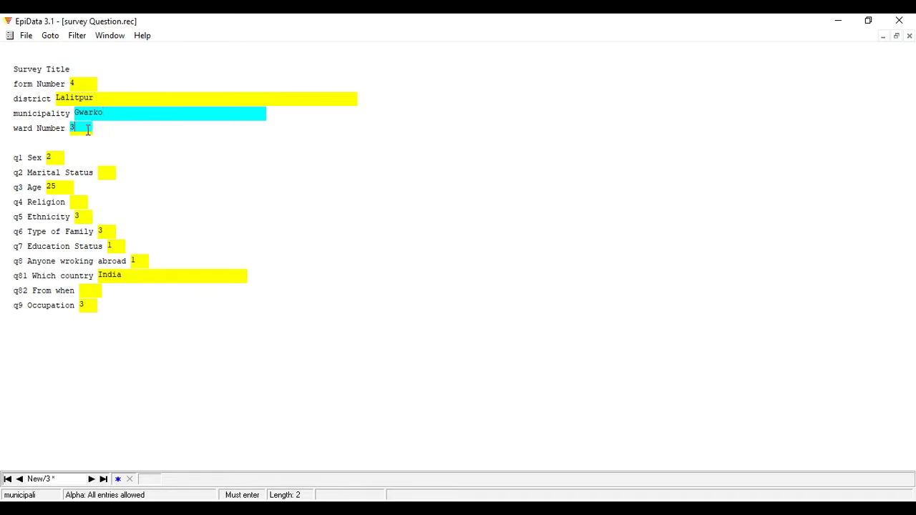
click(77, 128)
text(5)
- Enter 1 for q1 Sex, 1 for q2 Marital Status, 45 for q3 Age and 2 for q4 Religion
click(58, 159)
text(11)
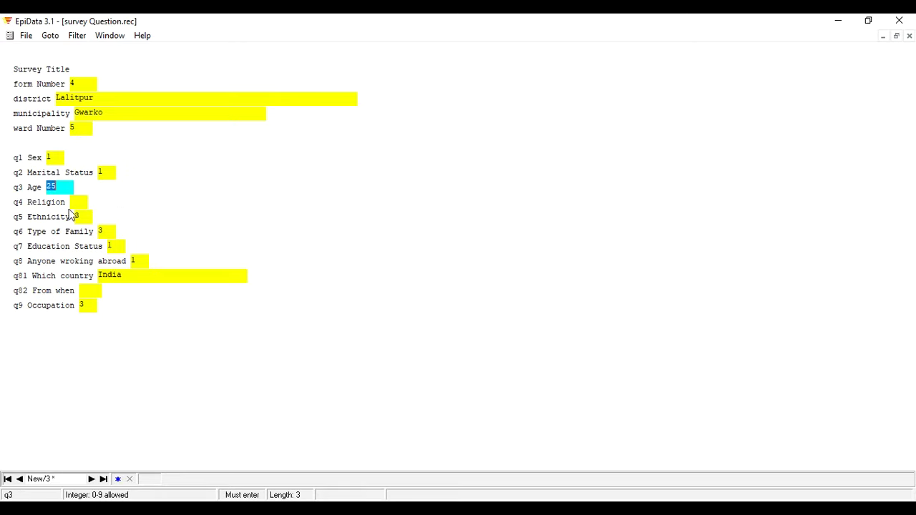
text(4)
click(77, 203)
text(2)
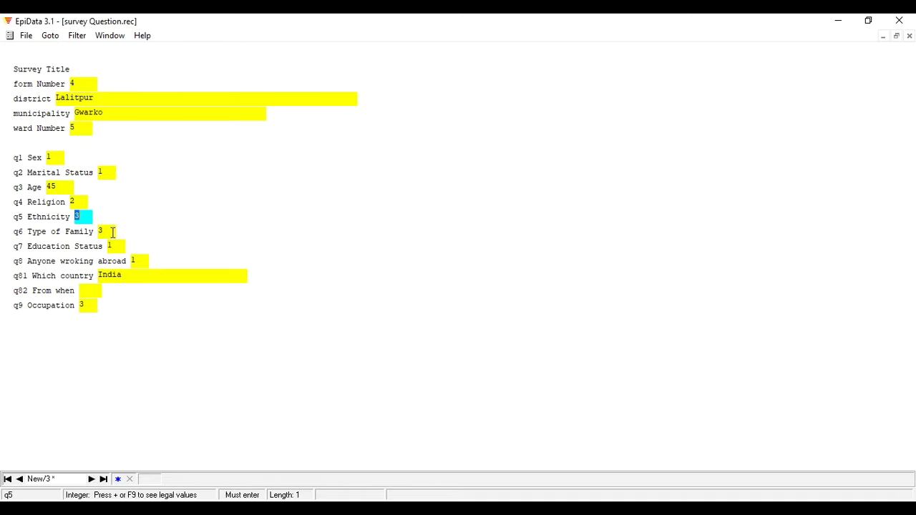
- Enter 1 for q6 Type of Family and 2 for q8 Anyone wroking abroad
click(108, 232)
text(1)
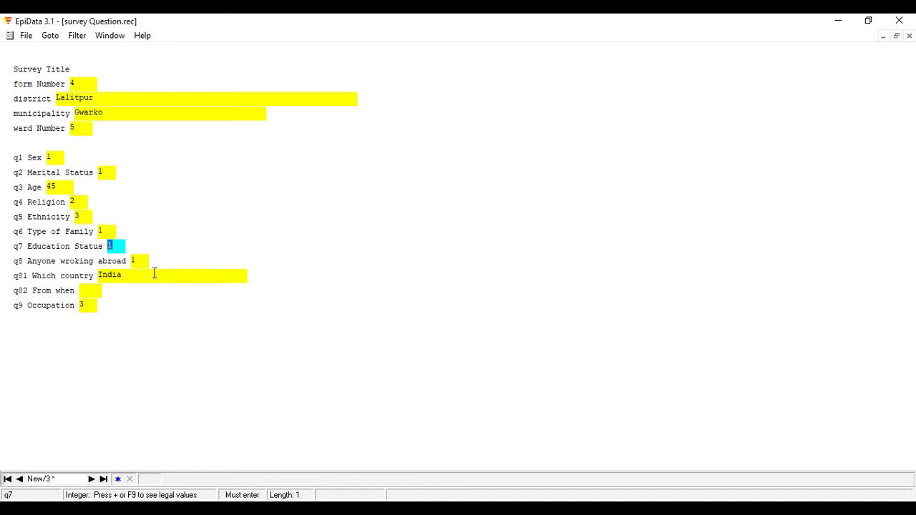
click(140, 260)
text(2)
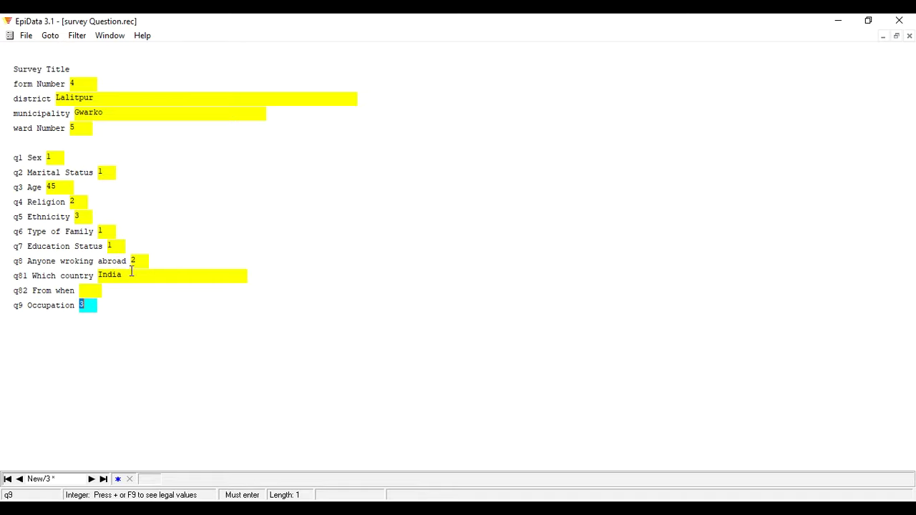
- Clear the q81 country, enter 1 for q9 Occupation and save the fourth record to disk
click(131, 275)
key(BackSpace)
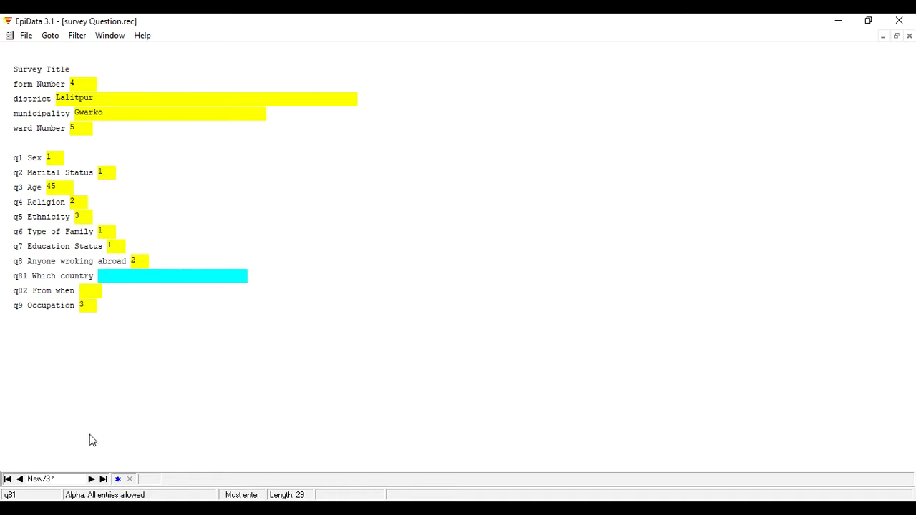
click(92, 305)
text(1)
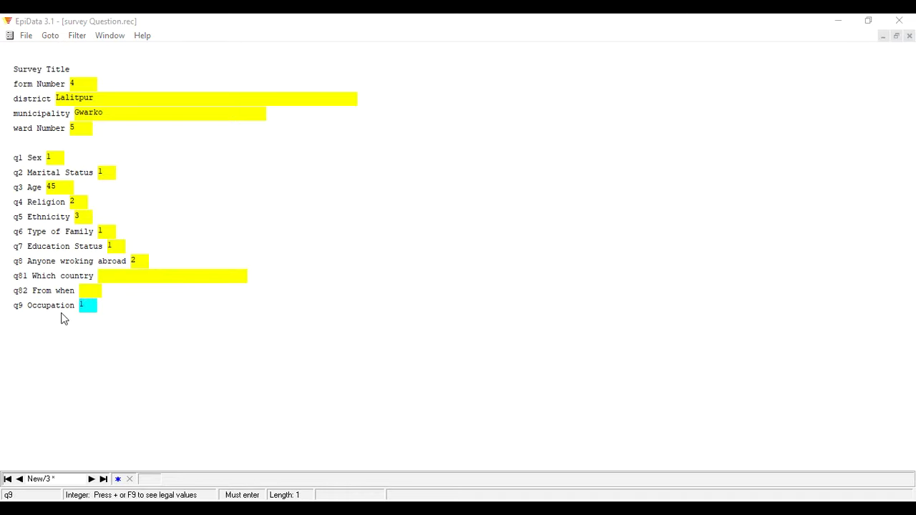
click(405, 267)
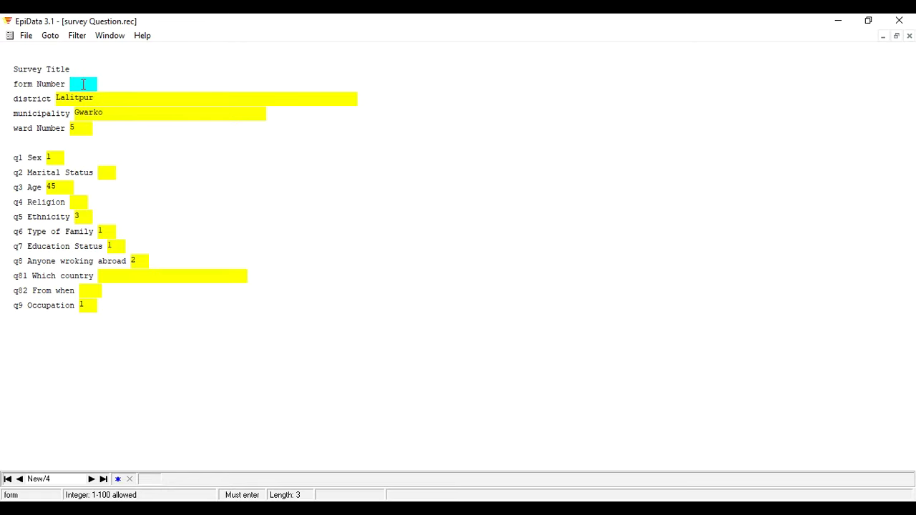
- In the next new record, enter form Number 5, 1 for q8 Anyone wroking abroad and Dubai for q81 Which country
text(5)
click(50, 480)
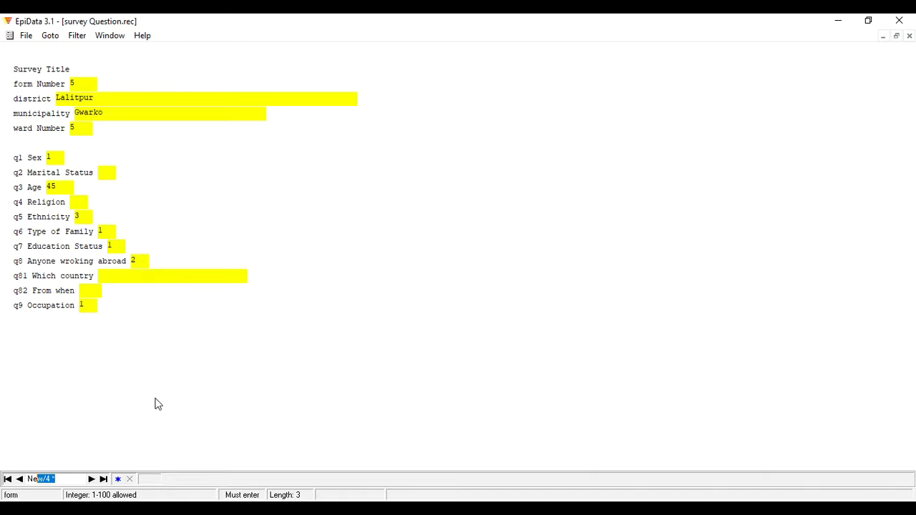
click(53, 480)
click(141, 262)
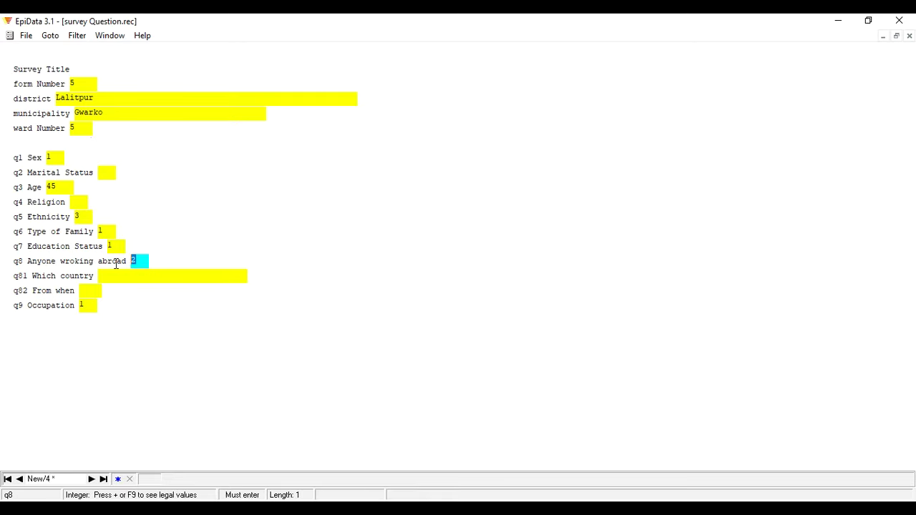
text(1)
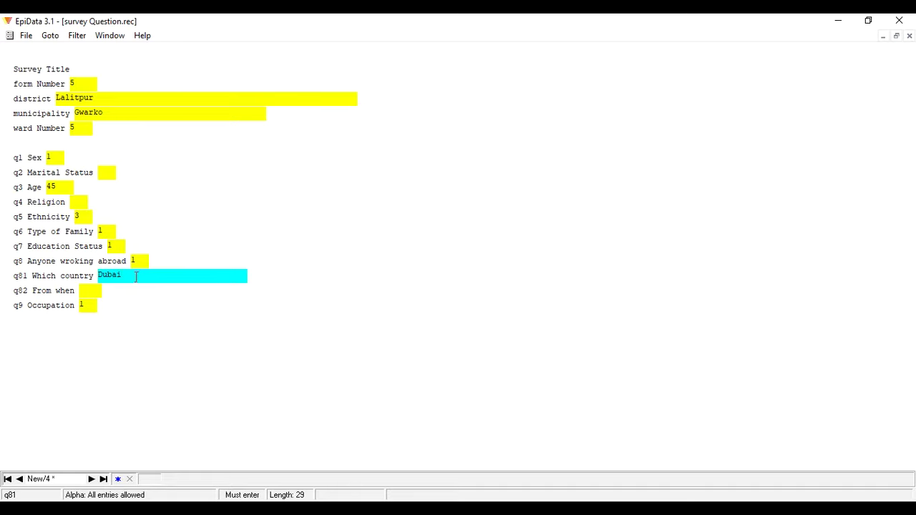
text(Dubai)
- Enter 5 for q82 From when, save the fifth record to disk and close the data entry form
click(87, 287)
text(5)
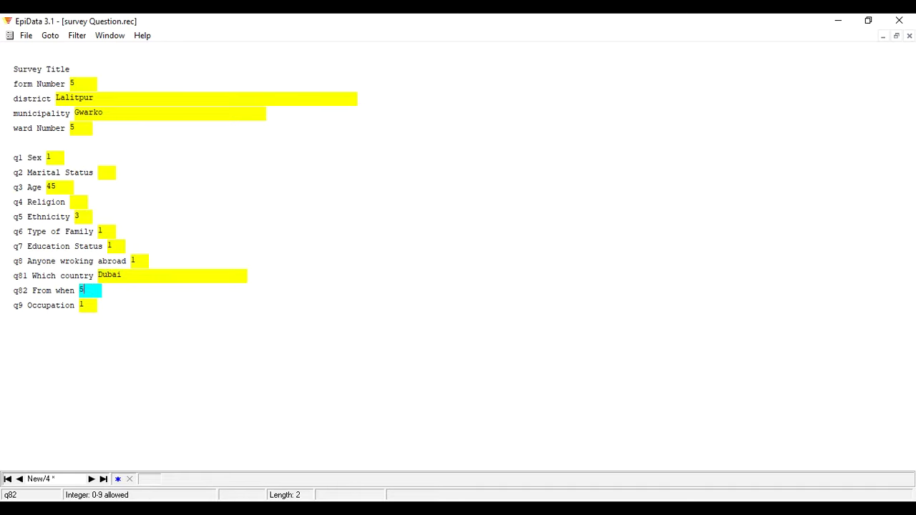
click(90, 306)
key(Return)
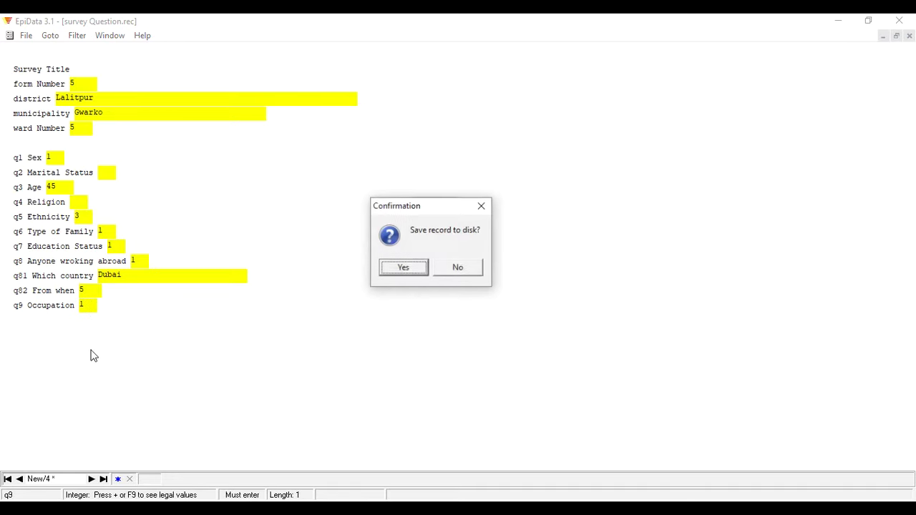
click(405, 270)
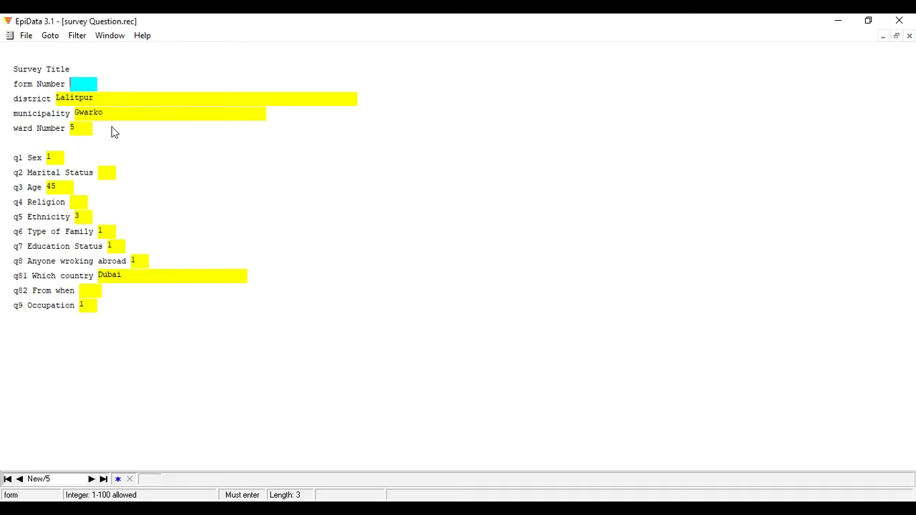
click(908, 36)
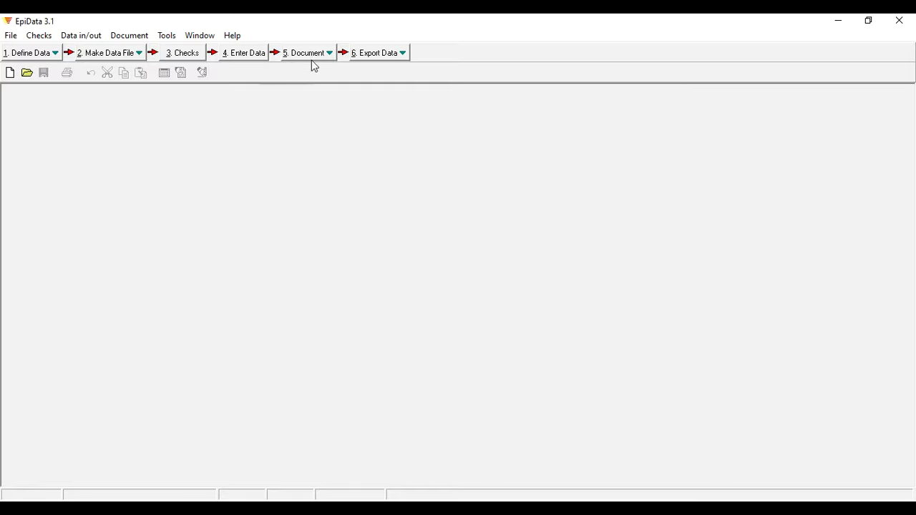
- Reopen survey Question.rec for data entry, look over the blank new record and close the form
click(258, 62)
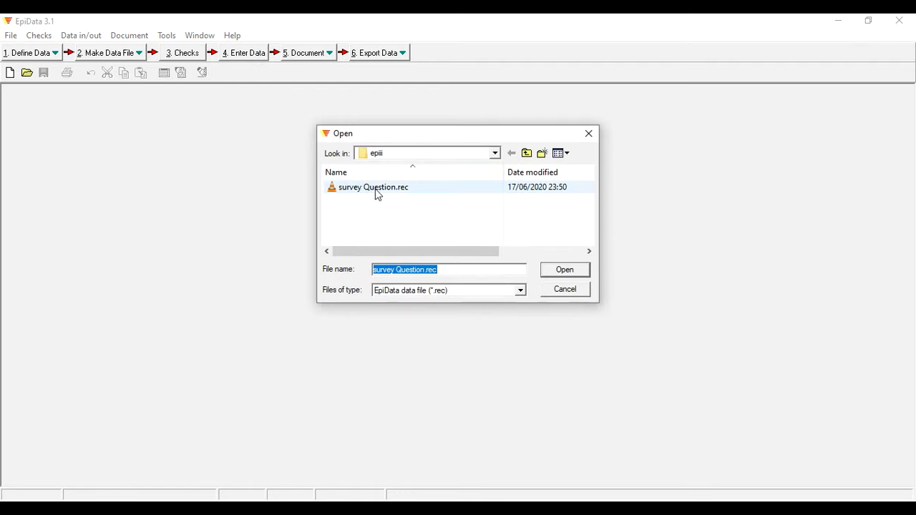
click(381, 193)
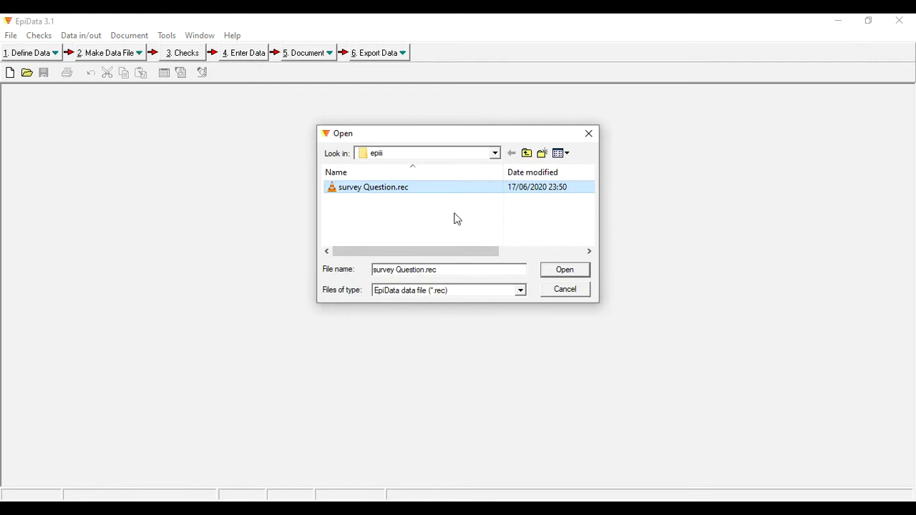
click(565, 270)
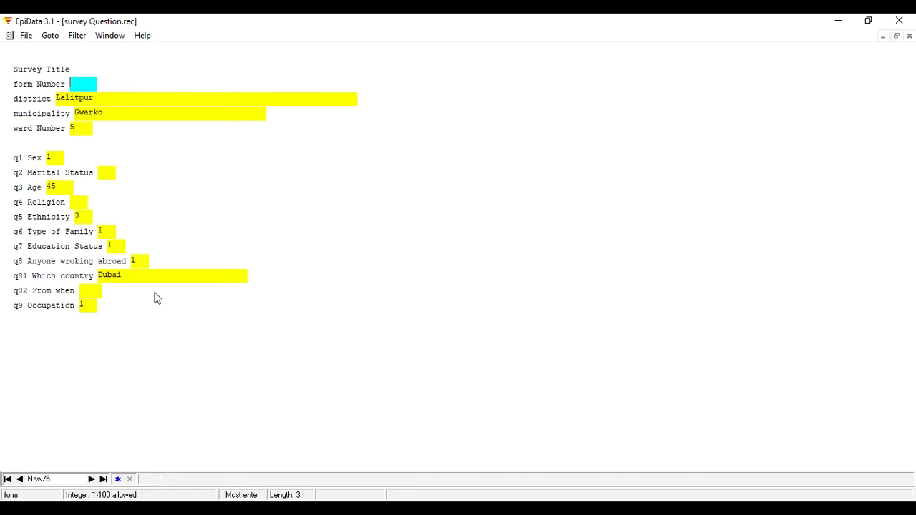
click(909, 36)
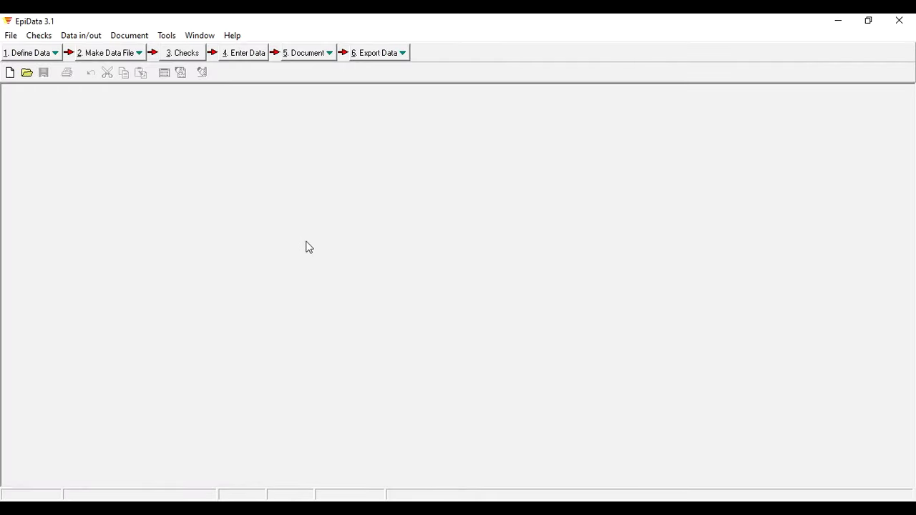
- Display the saved records of survey Question.rec from the epiii folder with View data
click(329, 56)
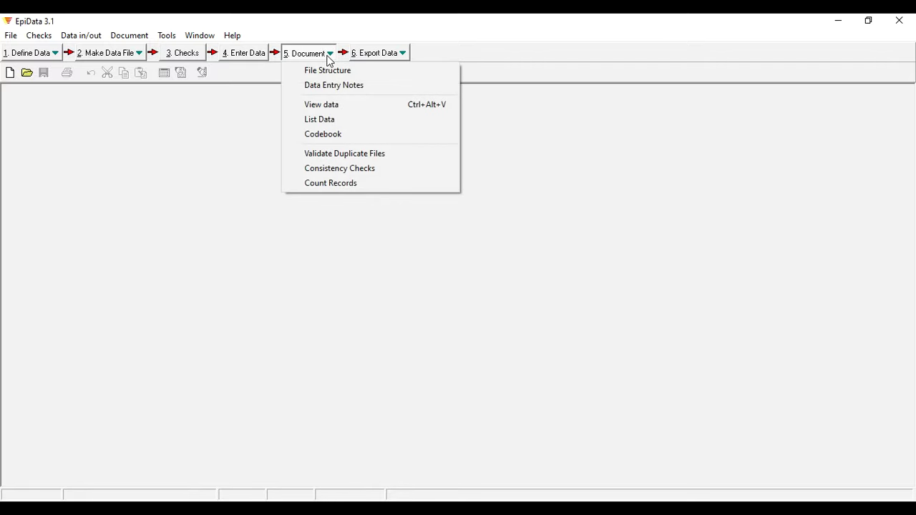
click(247, 159)
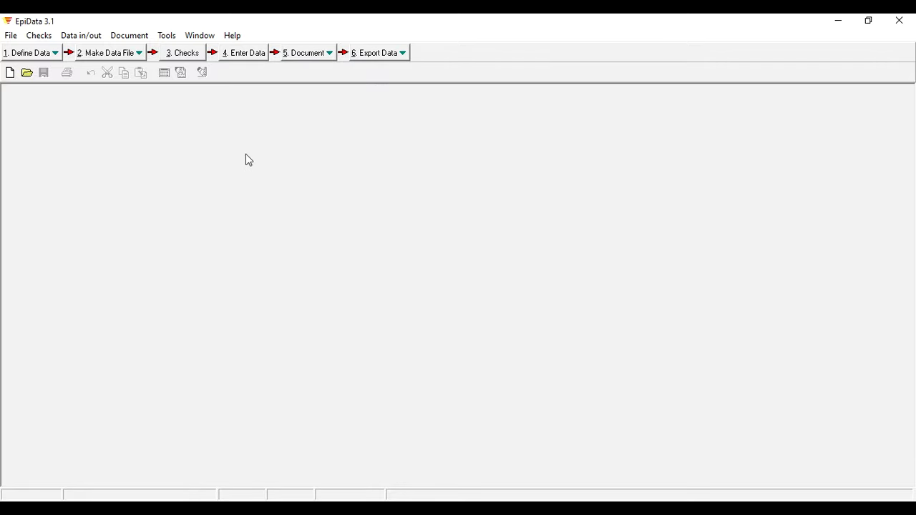
click(329, 56)
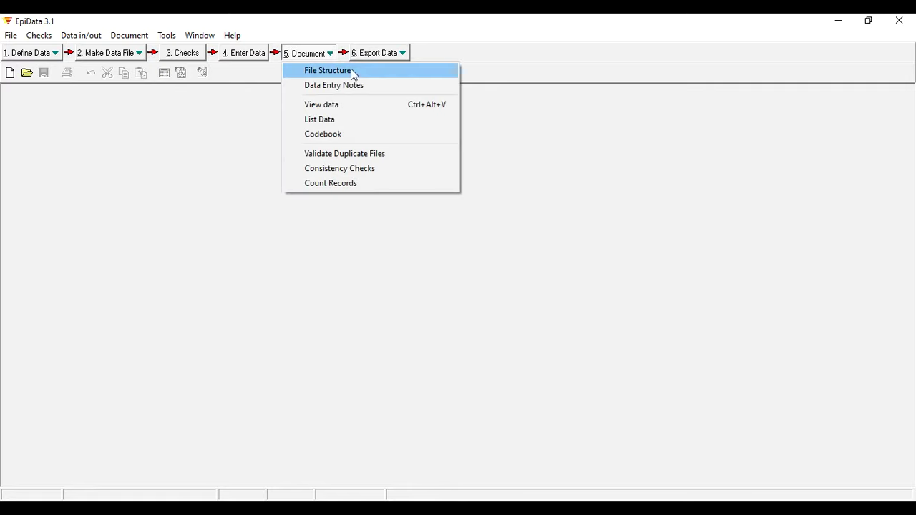
click(357, 105)
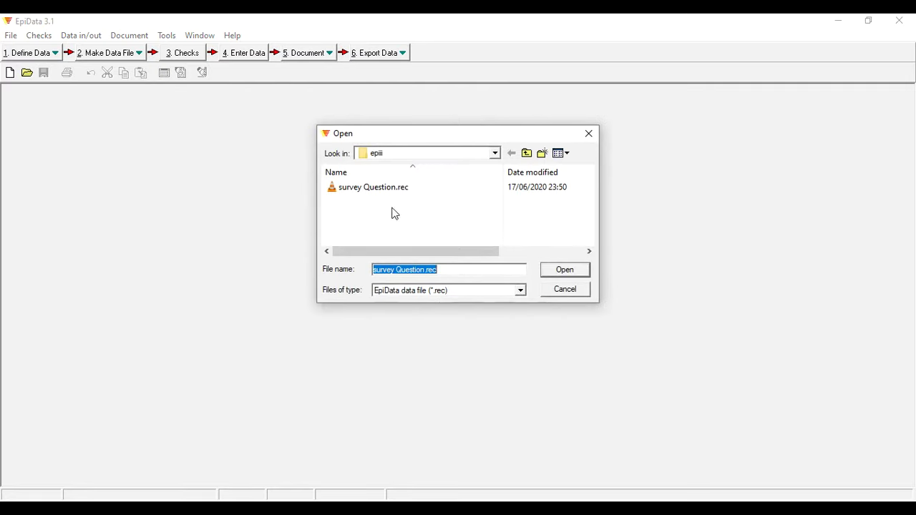
click(565, 270)
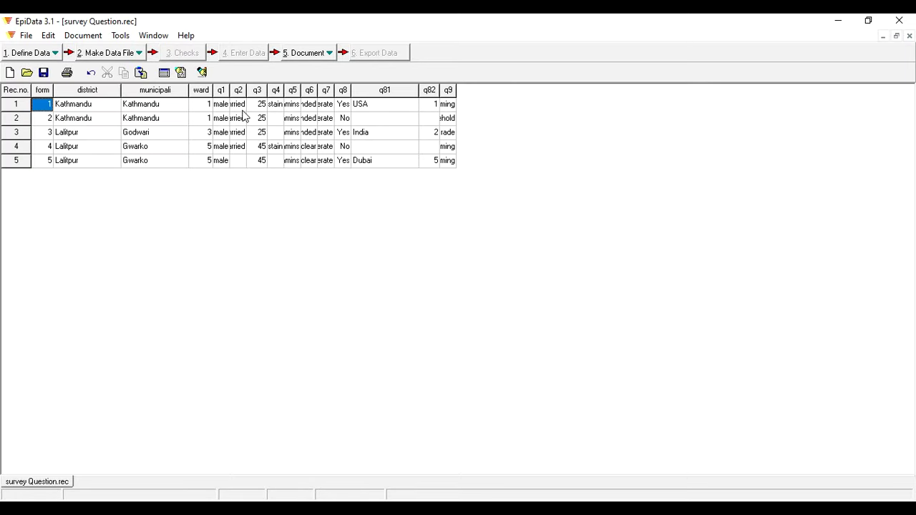
- Widen the ward column and the answer columns from q1 to q9 so their value labels can be read
drag(246, 91, 622, 91)
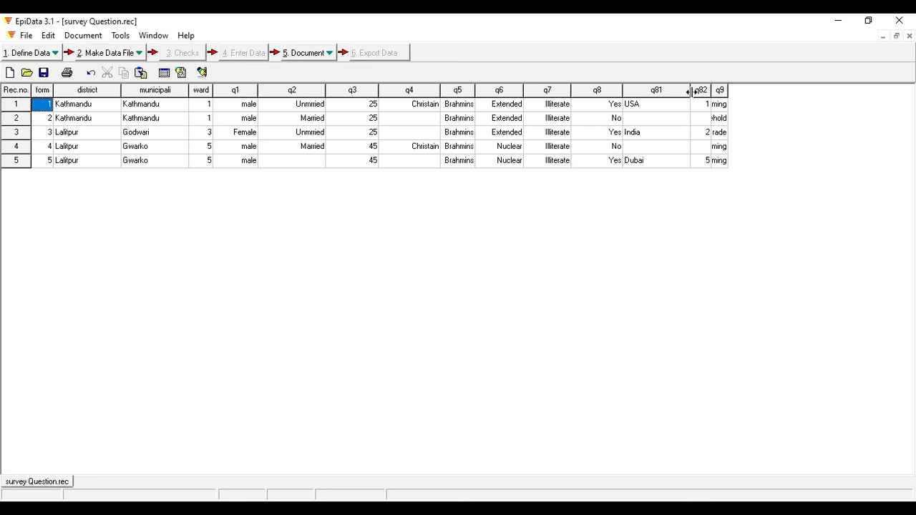
drag(692, 91, 709, 91)
drag(766, 96, 818, 91)
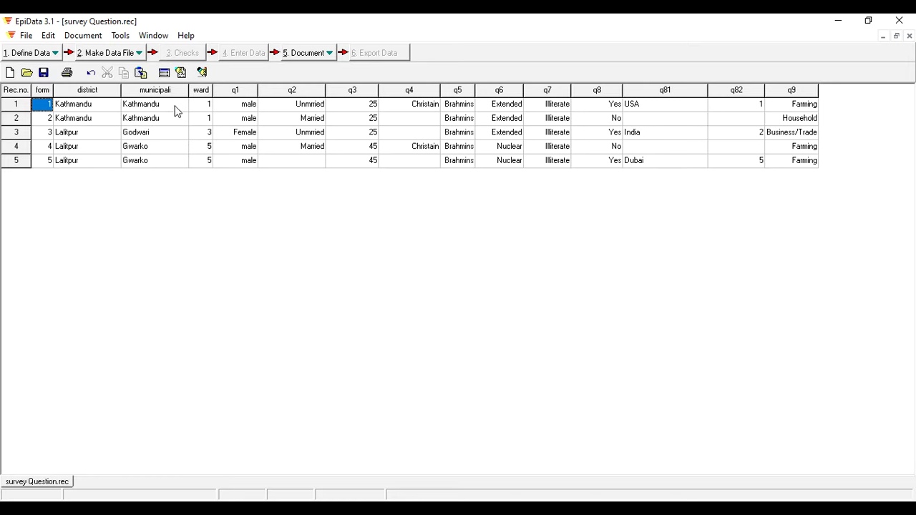
drag(189, 91, 293, 100)
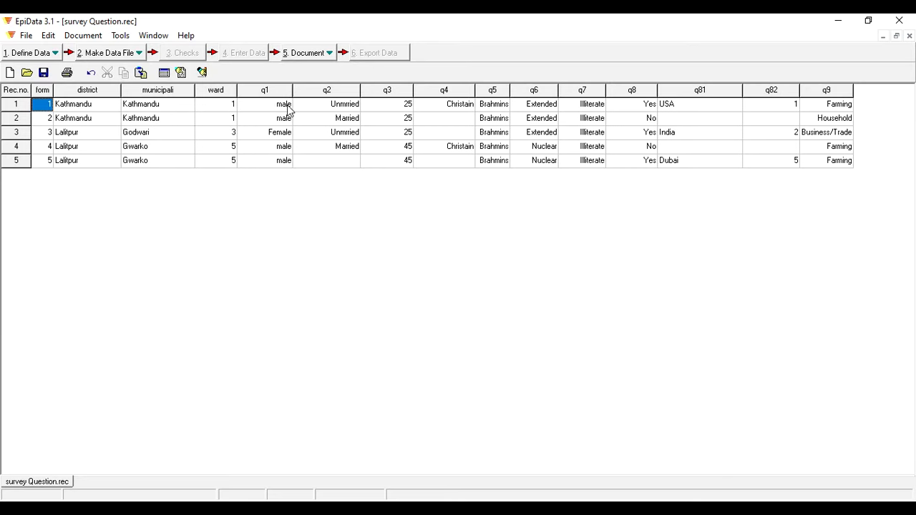
- Examine the q1, q2 and q5 value labels in the records and widen the q5 column
click(289, 112)
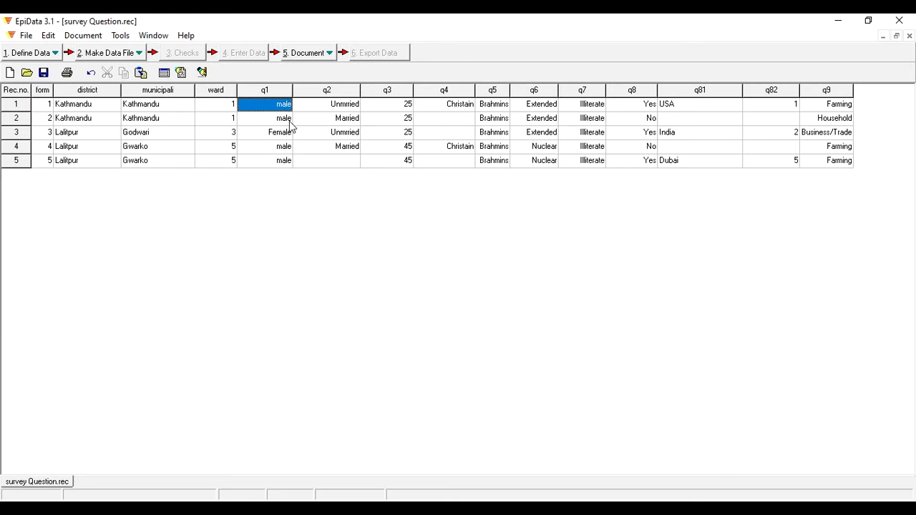
click(285, 134)
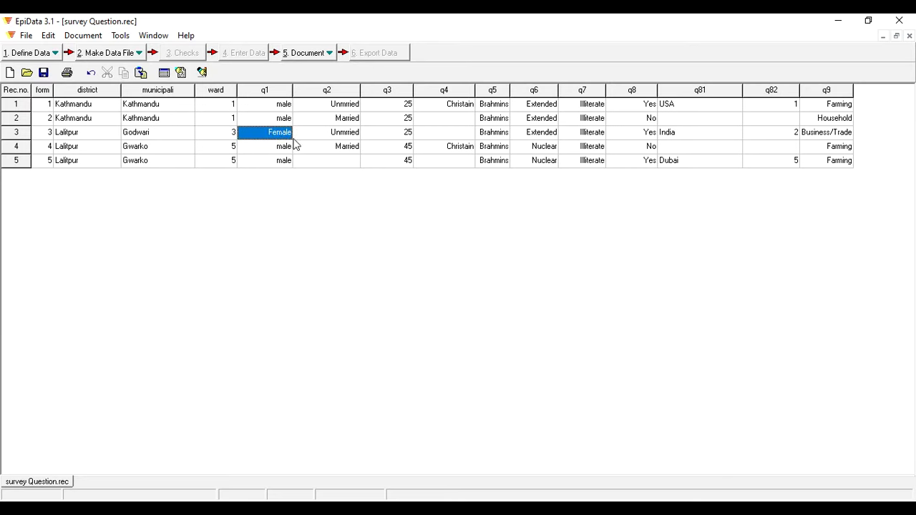
click(347, 108)
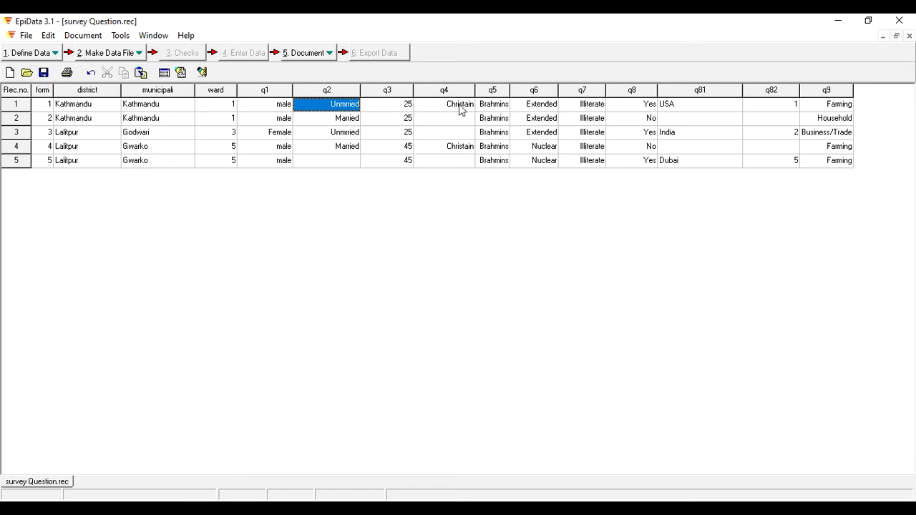
click(492, 105)
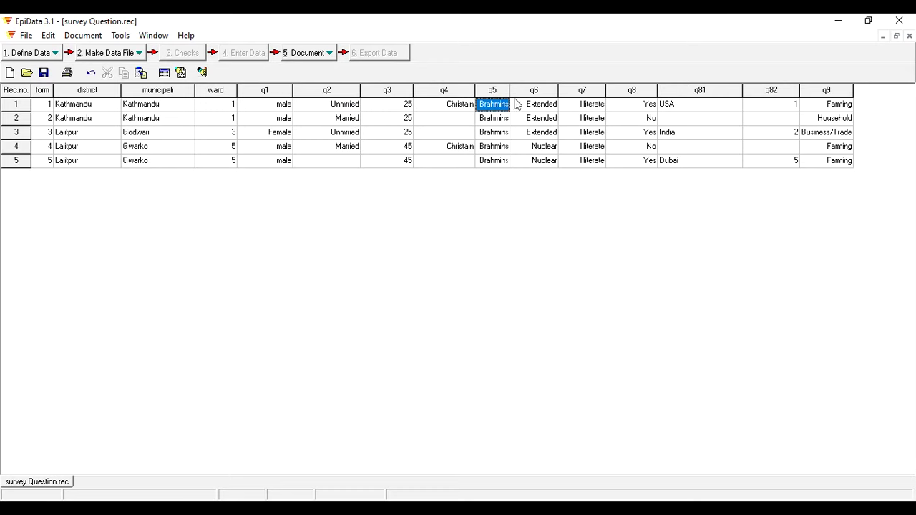
drag(511, 90, 532, 91)
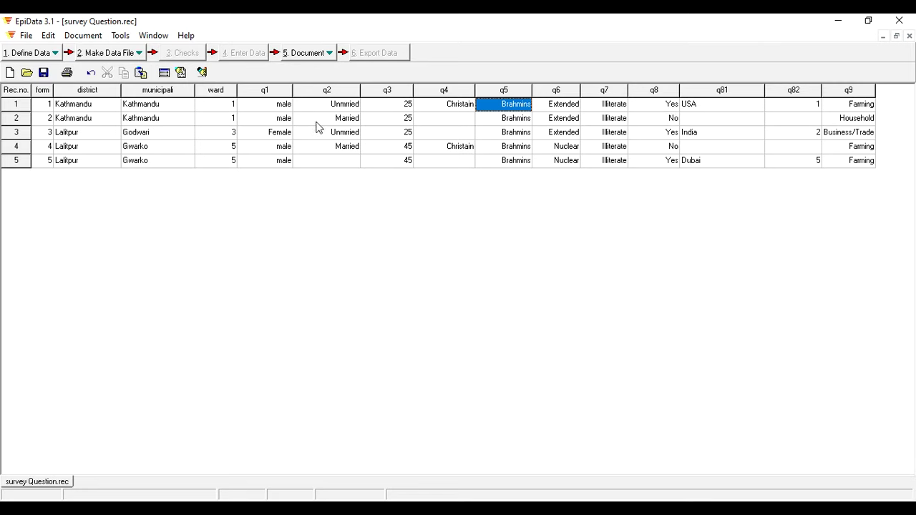
- Compare the q8 answers with the q81 and q82 entries in records 1, 2 and 4, and close the data view
click(667, 107)
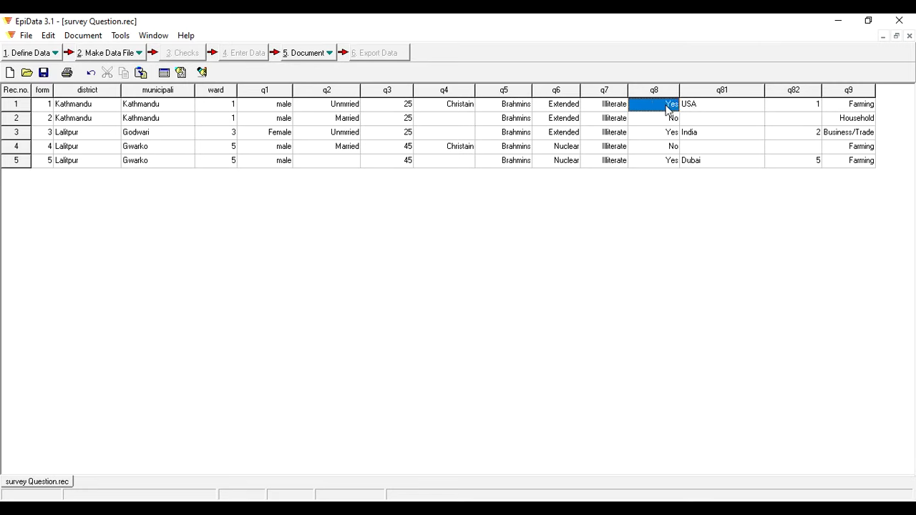
click(707, 111)
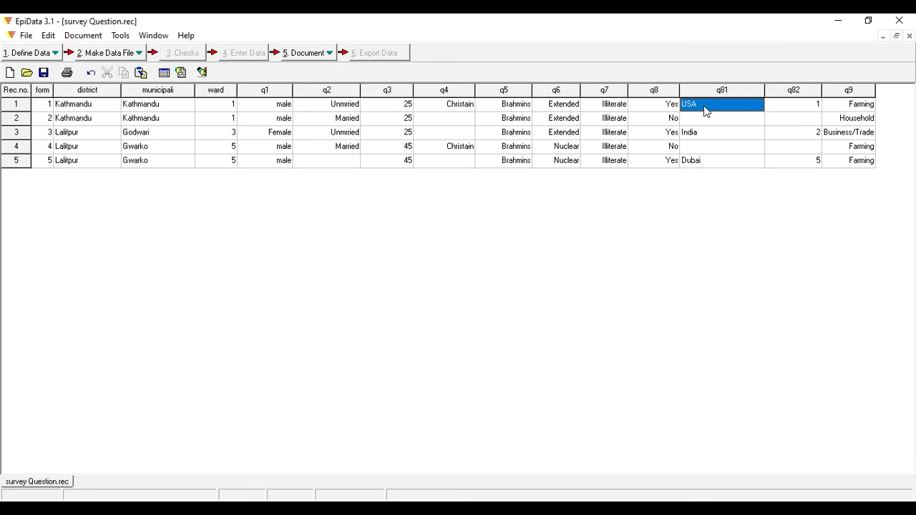
click(804, 109)
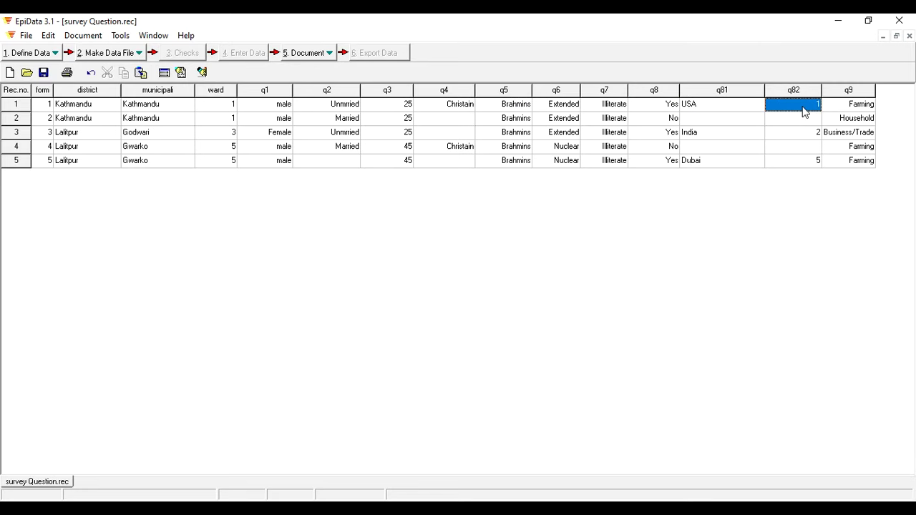
click(674, 121)
drag(707, 121, 769, 122)
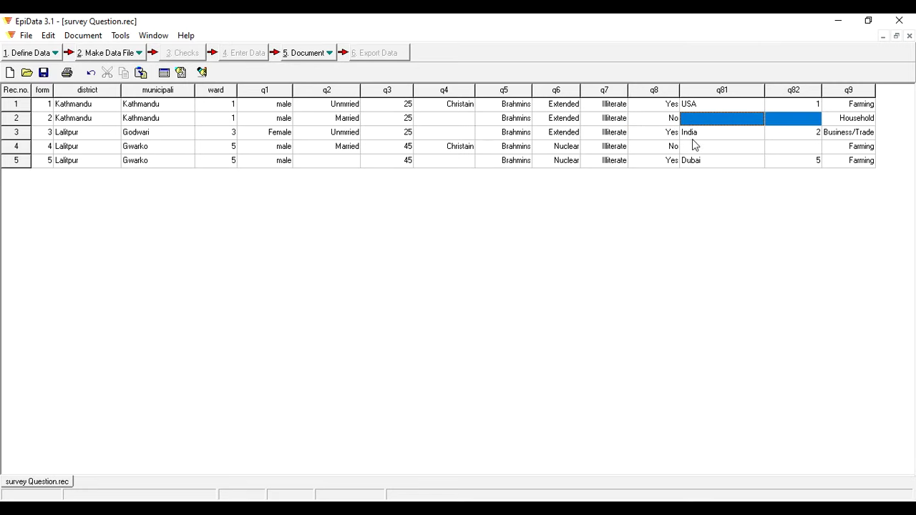
drag(737, 146, 781, 147)
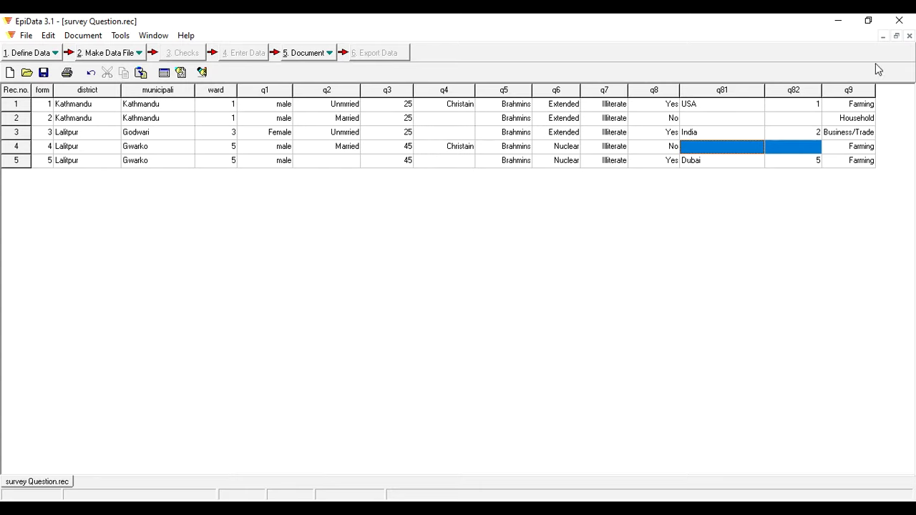
click(909, 37)
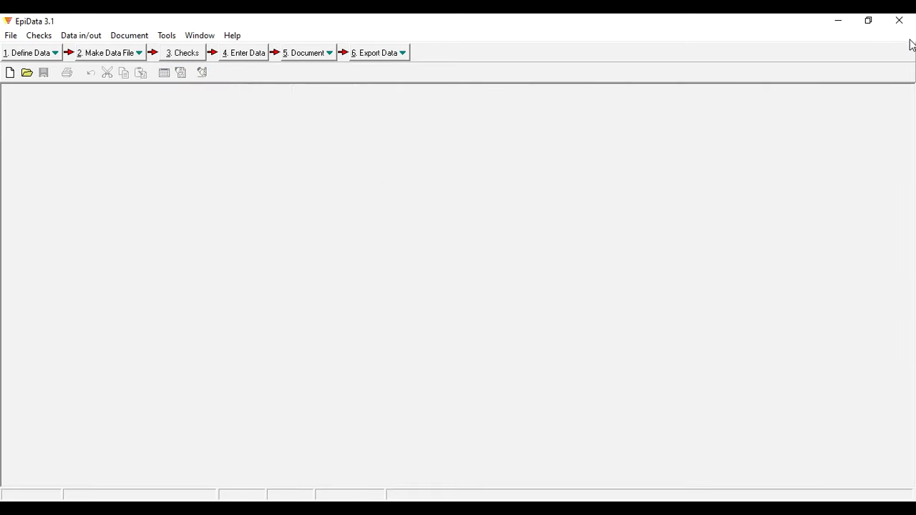
click(327, 60)
click(207, 174)
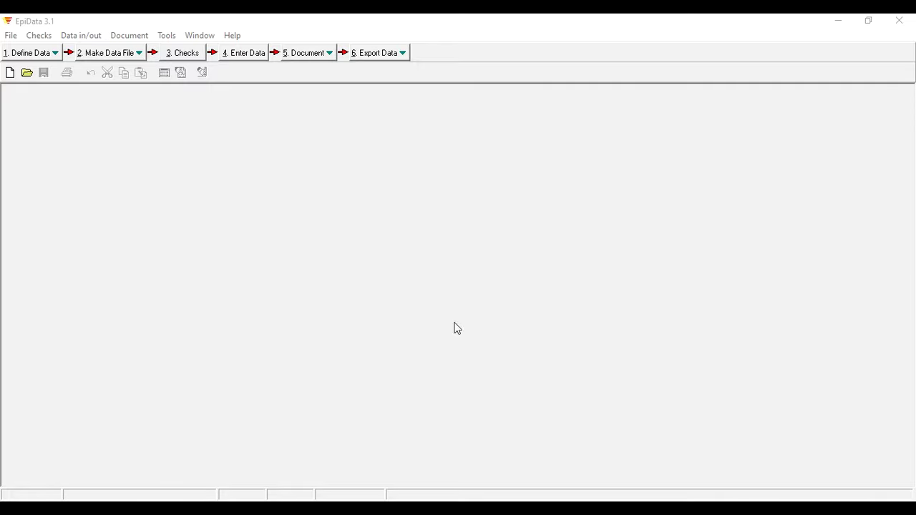
click(404, 54)
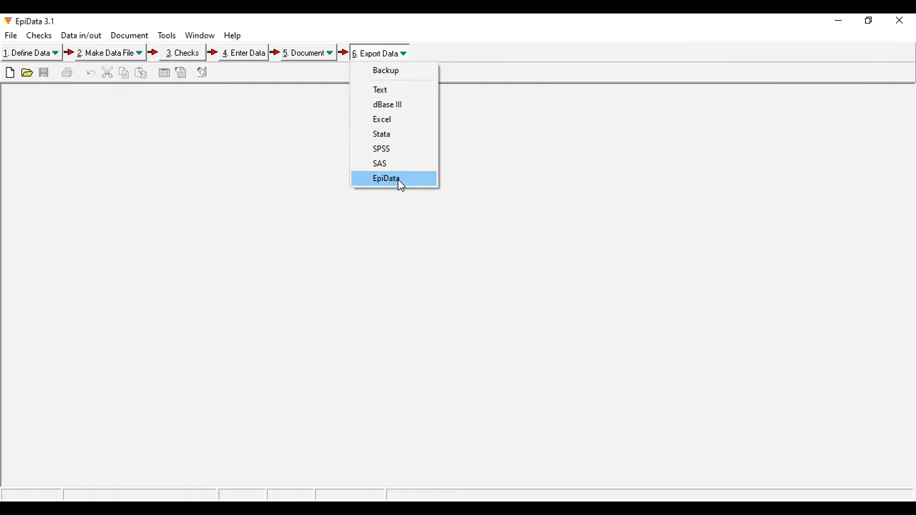
click(507, 165)
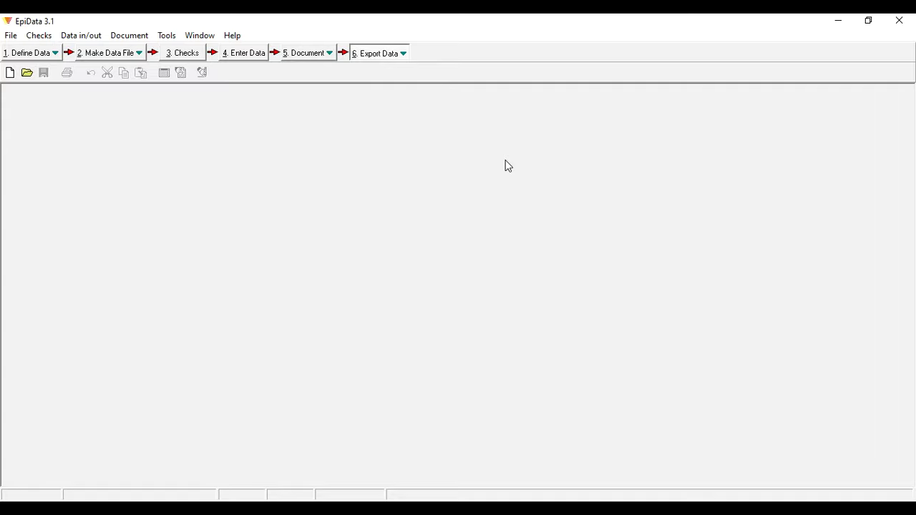
click(404, 55)
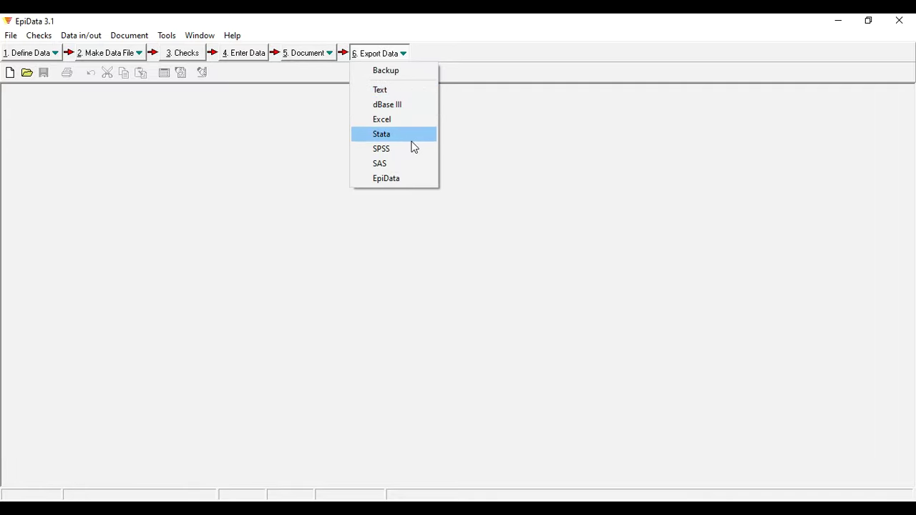
click(492, 150)
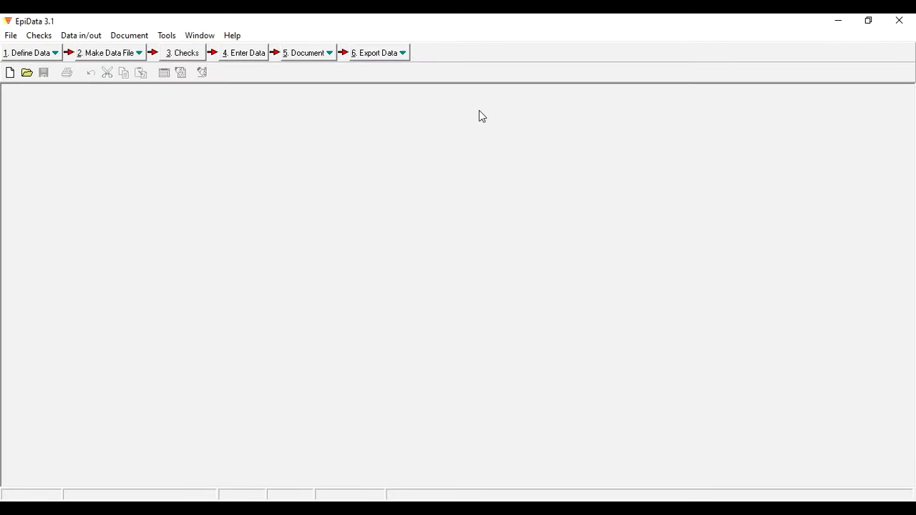
- Switch to the desktop, open the epiii folder in File Explorer and select survey Question.chk
click(838, 20)
right_click(520, 179)
click(537, 216)
right_click(538, 210)
click(567, 251)
key(alt+Tab)
click(841, 26)
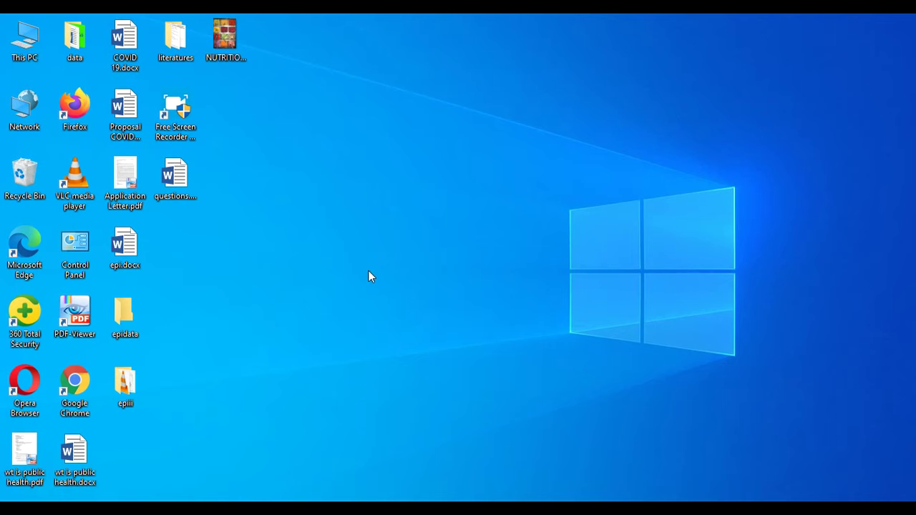
double_click(129, 383)
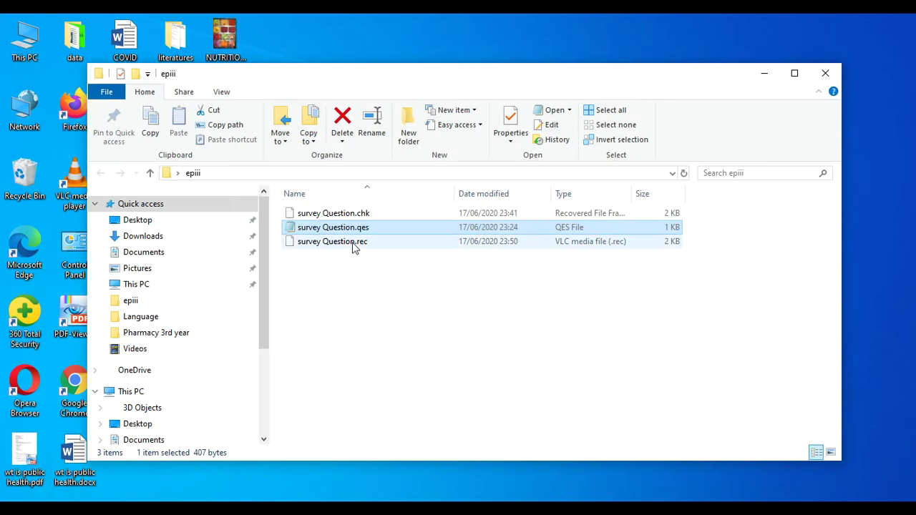
click(372, 214)
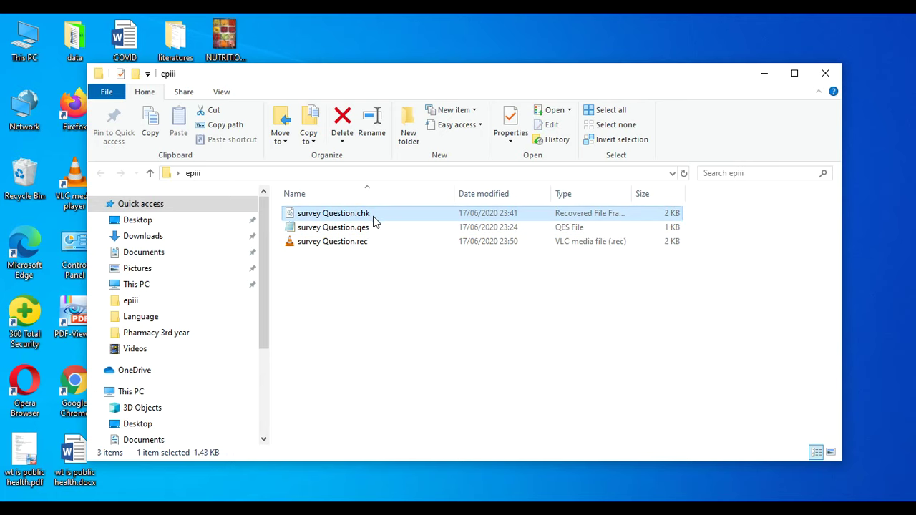
- Look over the survey Question .chk, .qes and .rec files in the epiii folder and refresh the desktop
click(373, 227)
click(374, 243)
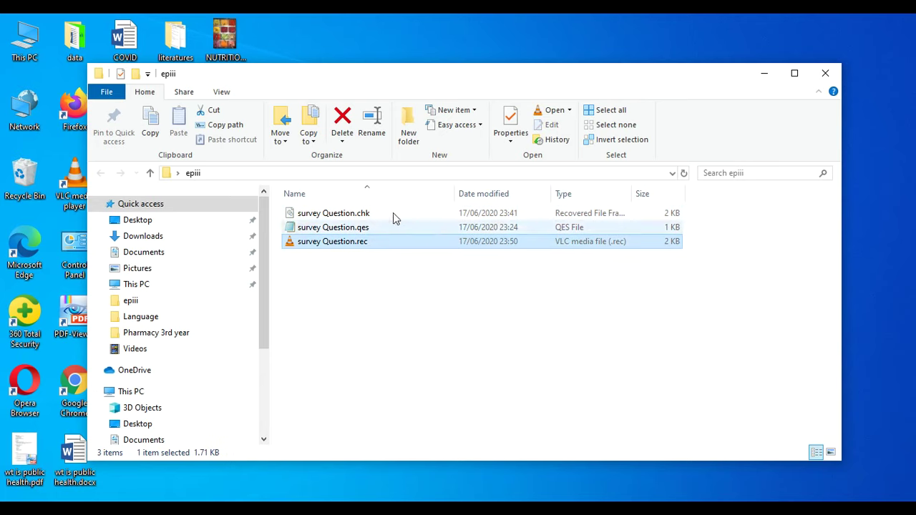
right_click(423, 19)
click(444, 76)
drag(445, 80, 438, 57)
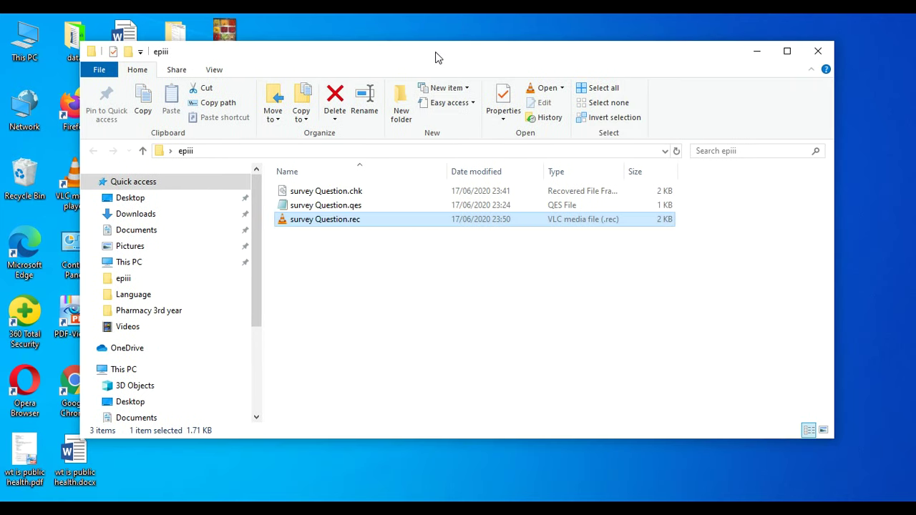
click(363, 210)
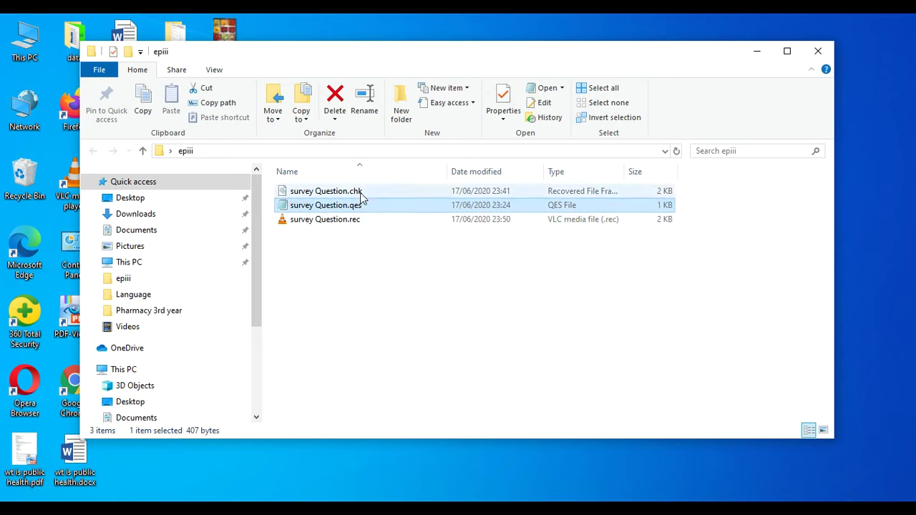
click(361, 192)
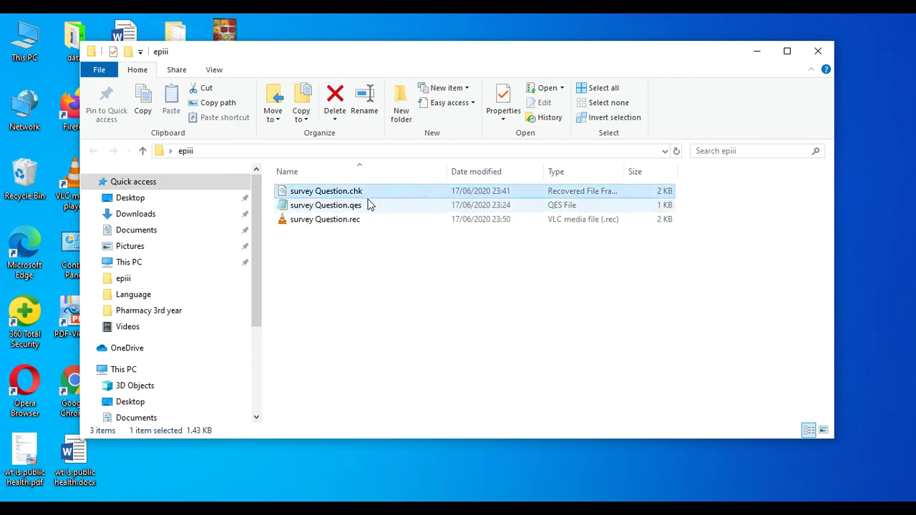
right_click(442, 14)
click(476, 55)
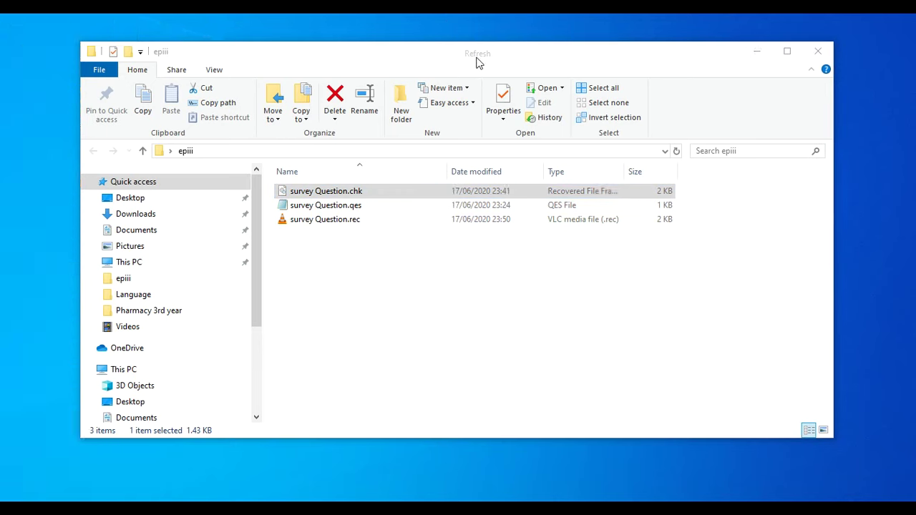
drag(476, 57, 487, 54)
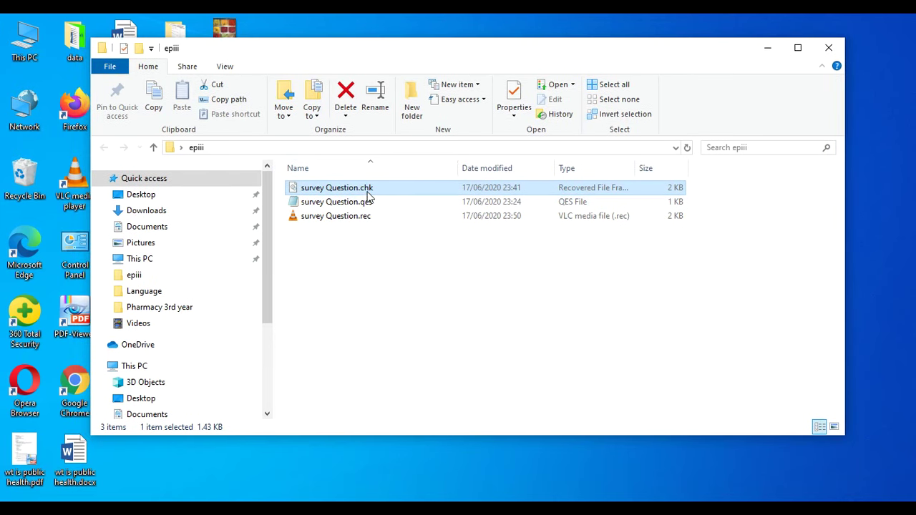
right_click(430, 15)
click(462, 55)
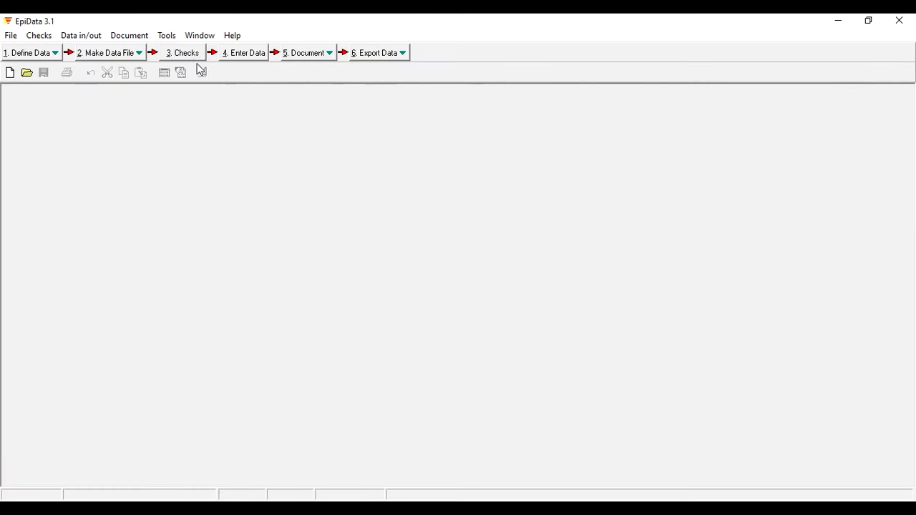
- Switch to EpiData, open the checks of survey Question.rec and view the value labels of q1 Sex
click(183, 53)
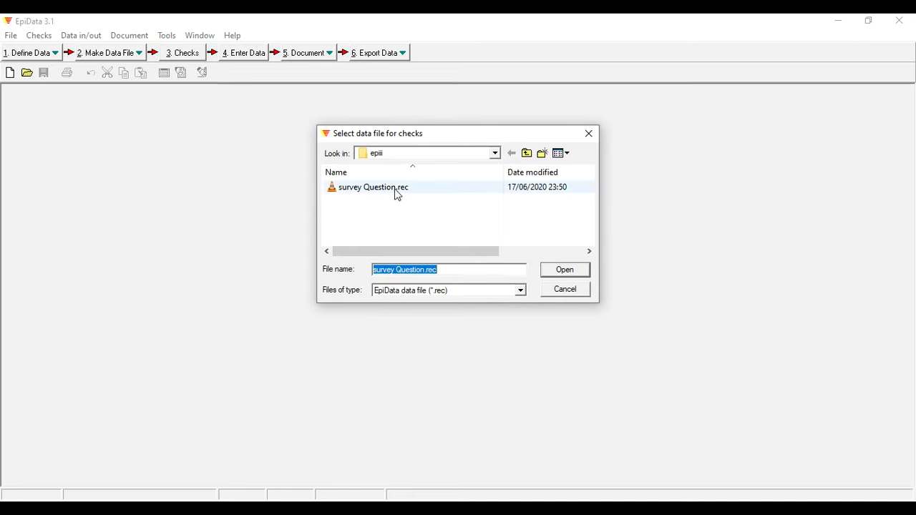
click(567, 275)
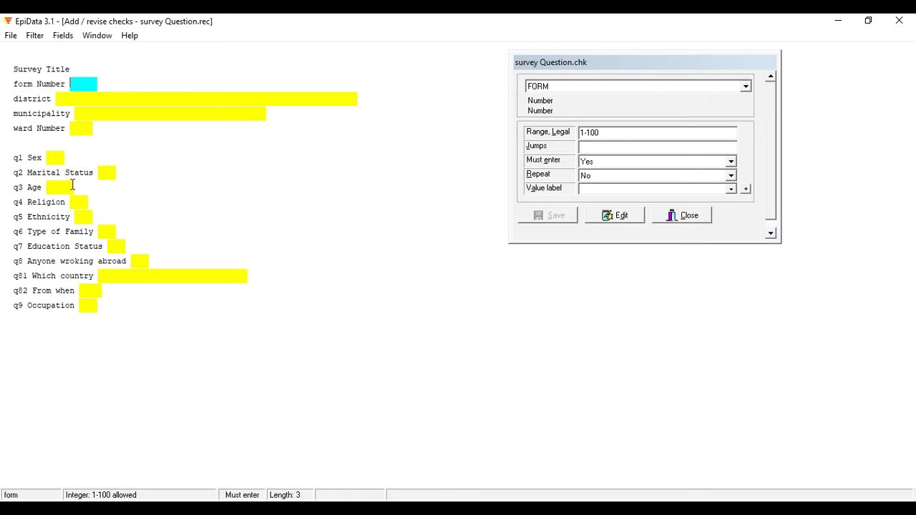
click(56, 157)
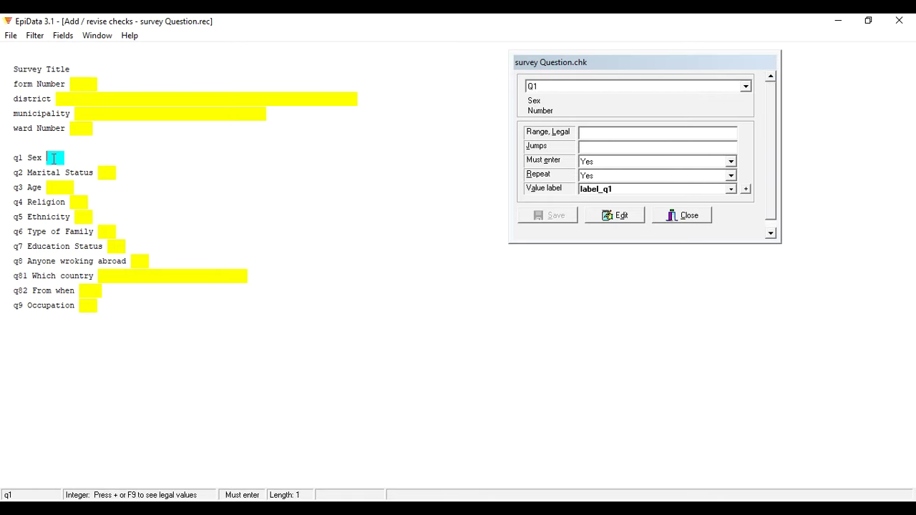
click(602, 132)
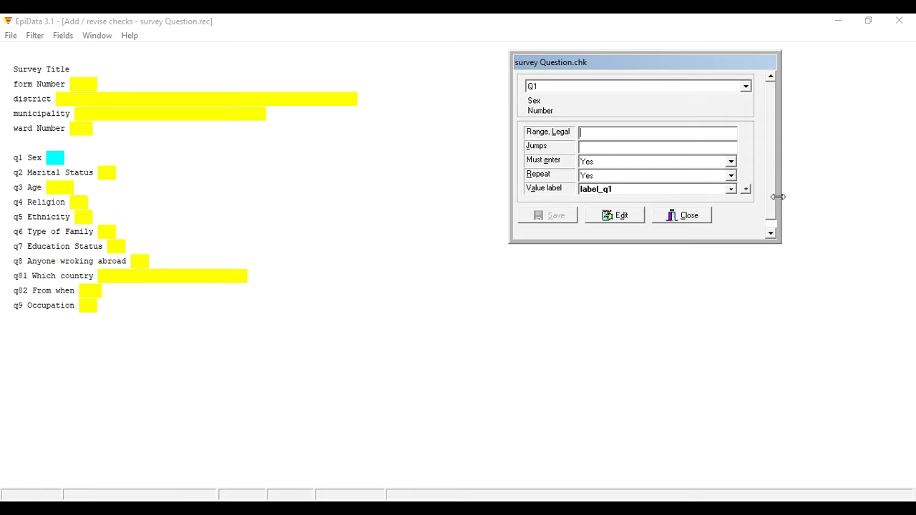
click(746, 189)
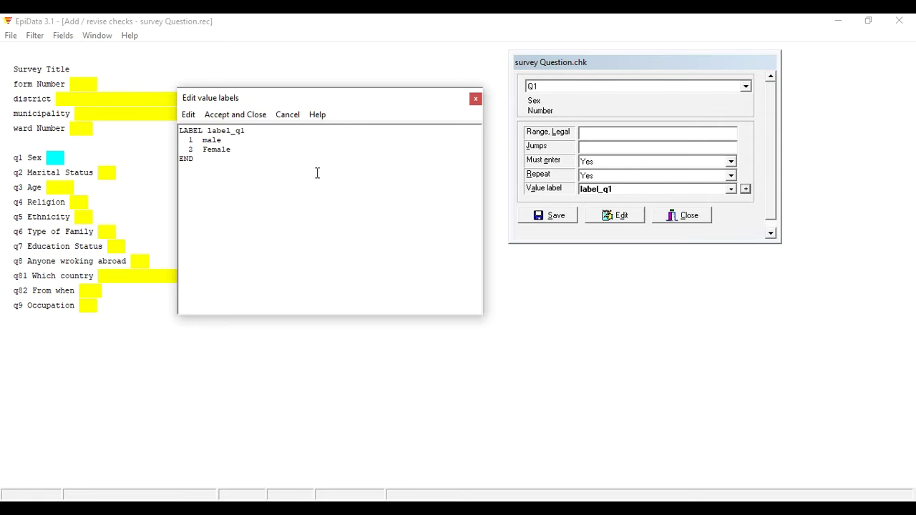
click(475, 99)
- Set the legal range of q1 Sex to 1-2, save the checks and close the check editor
click(618, 134)
text(1-2)
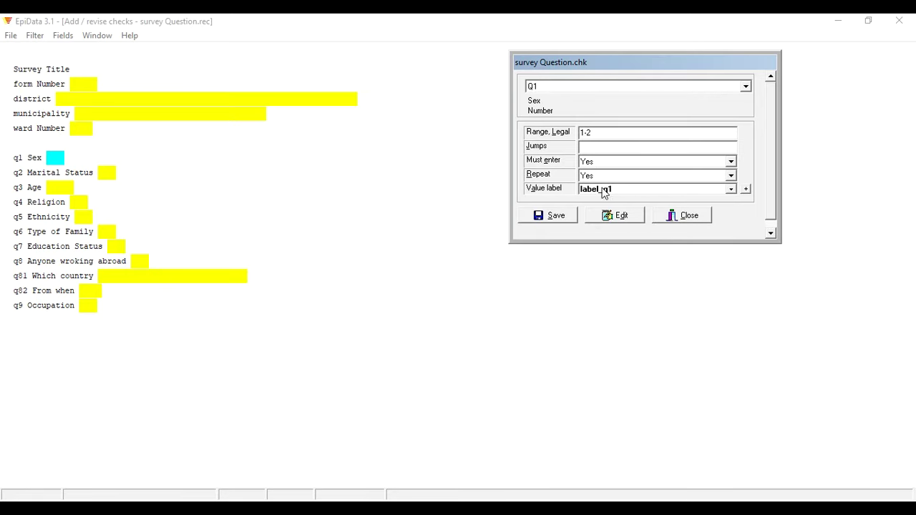
click(562, 222)
click(692, 216)
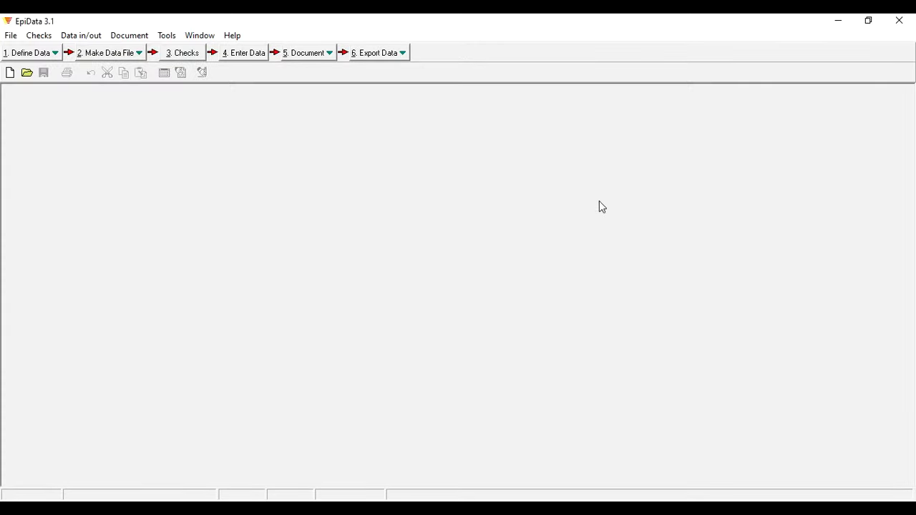
- Open survey Question.rec from the epiii folder for data entry
click(259, 57)
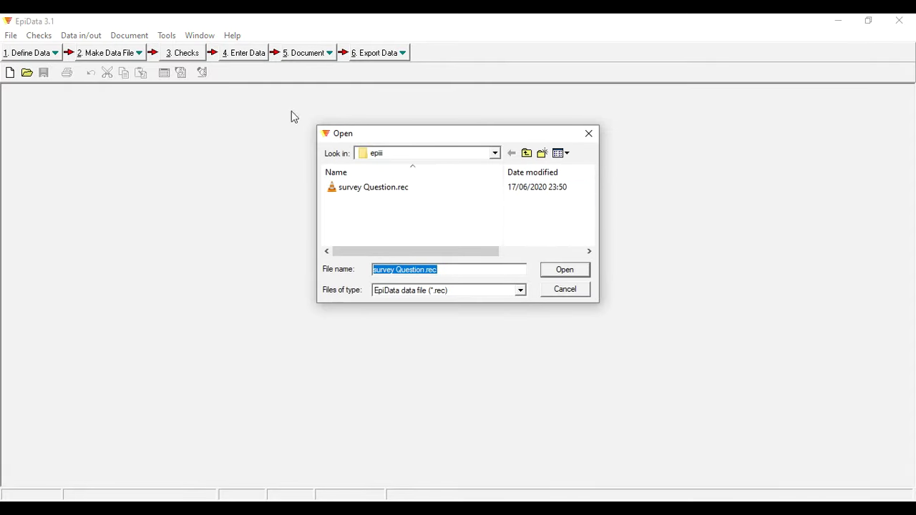
click(409, 188)
click(576, 273)
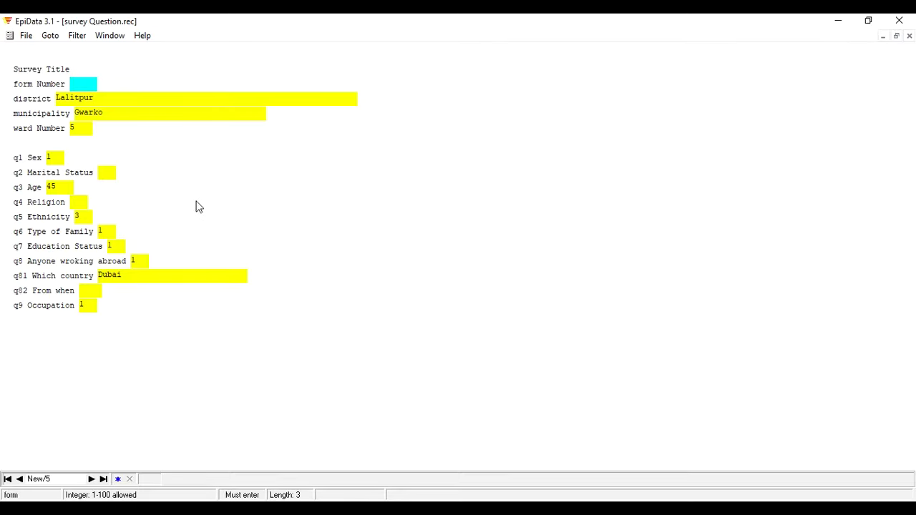
double_click(45, 478)
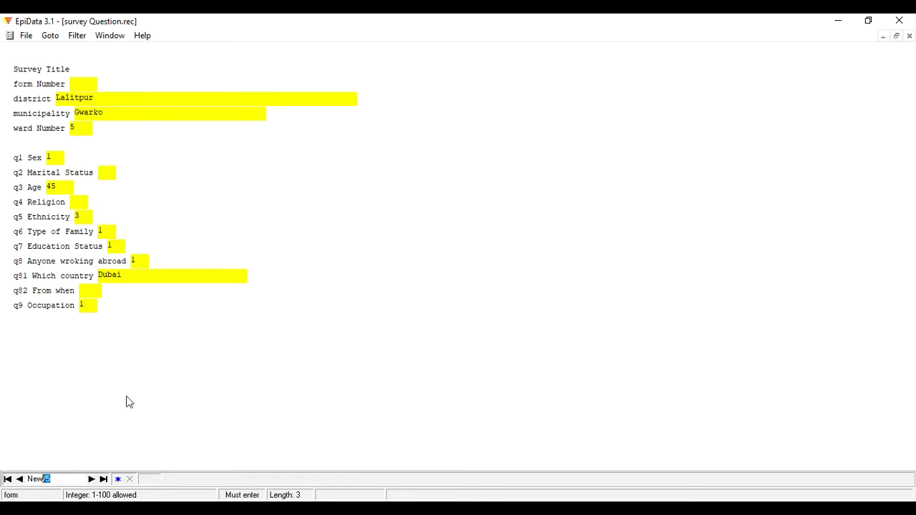
- Fill in the new record with form number 6, district Dhading, municipality dhading besi and ward number 7
click(90, 84)
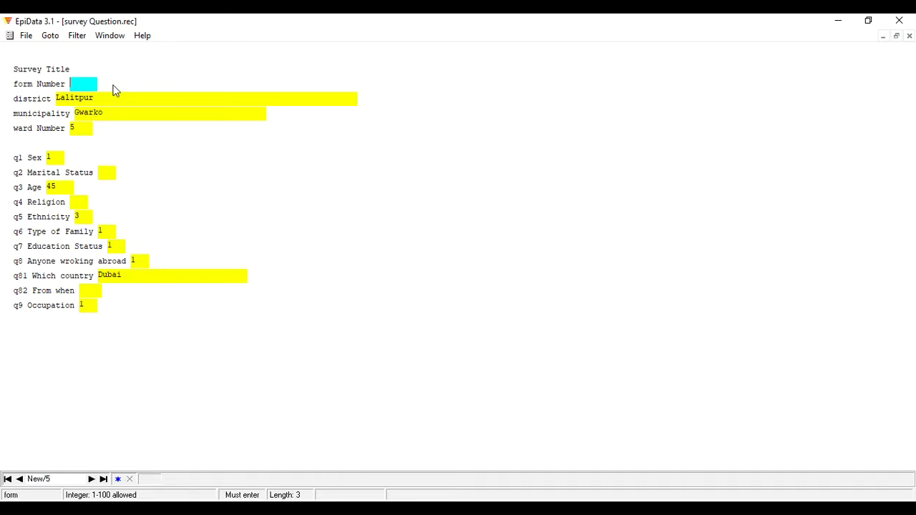
text(6)
key(Return)
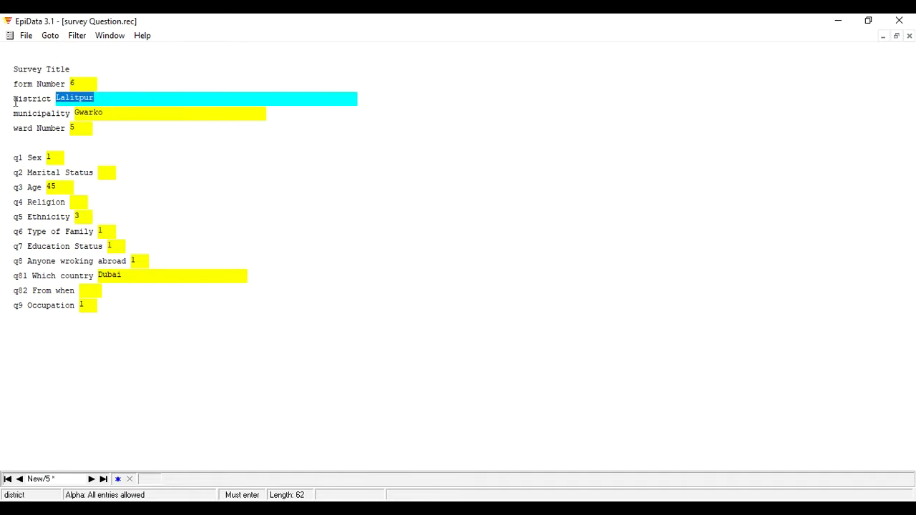
text(Dhading)
click(142, 111)
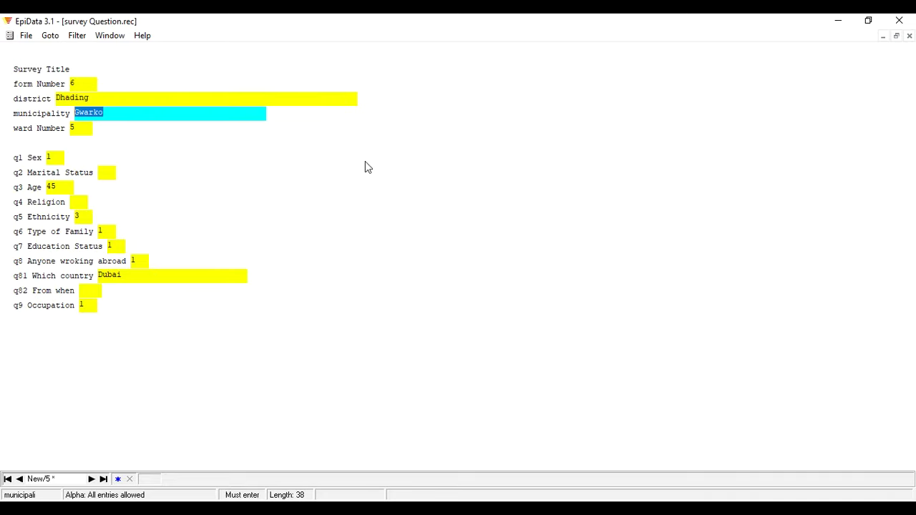
text(dhading besi)
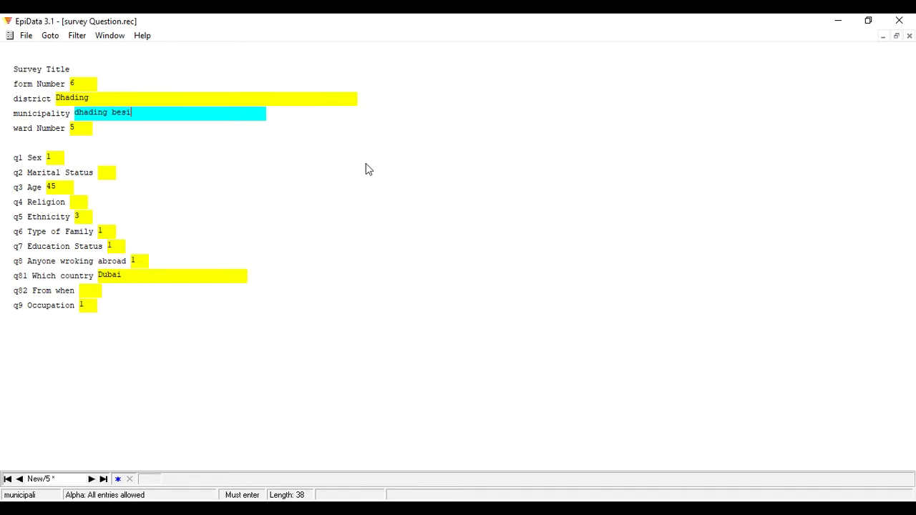
click(84, 129)
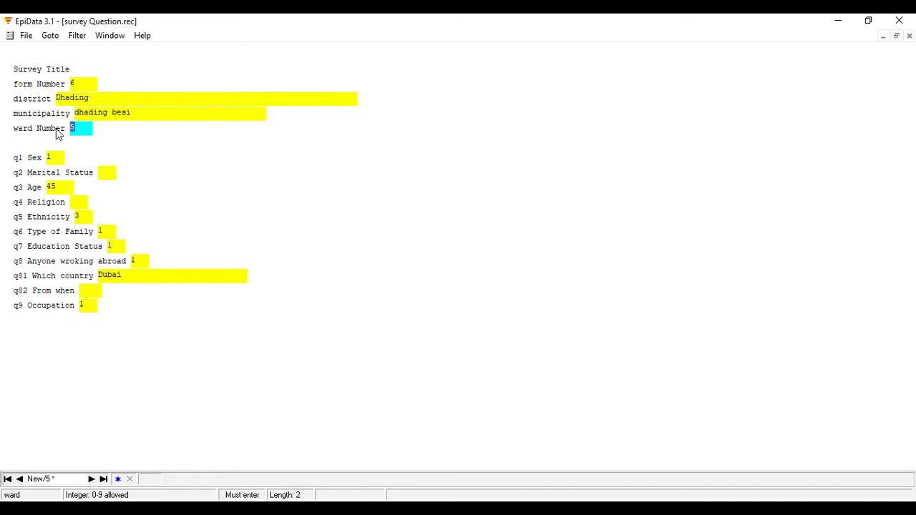
text(7)
key(Return)
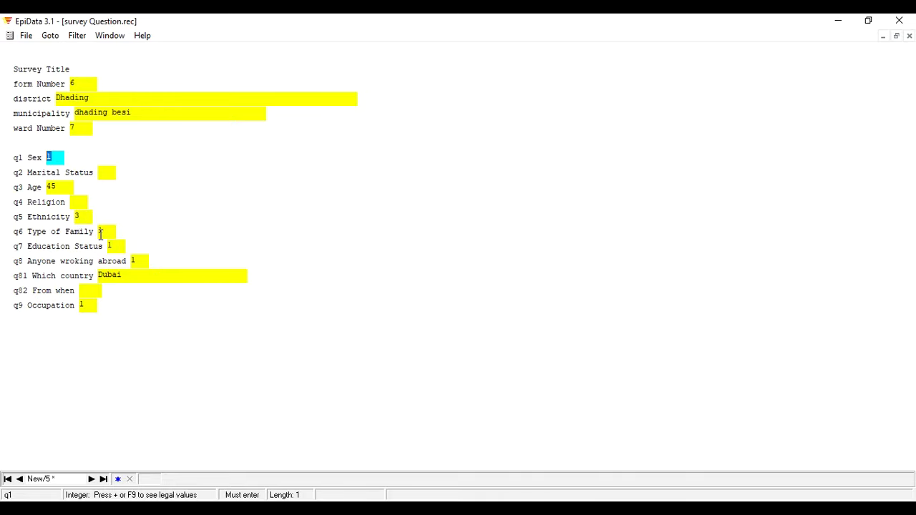
- Try to enter 5 for q1 Sex to test the field's legal range
text(5)
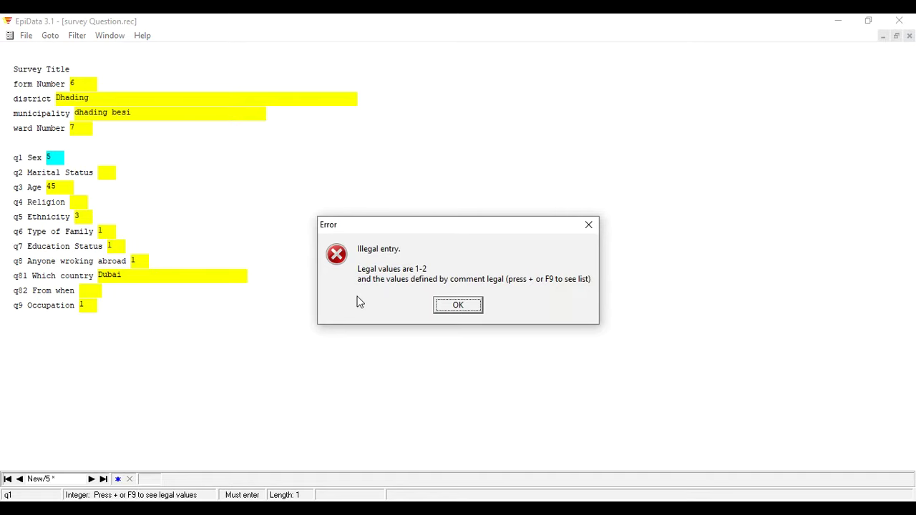